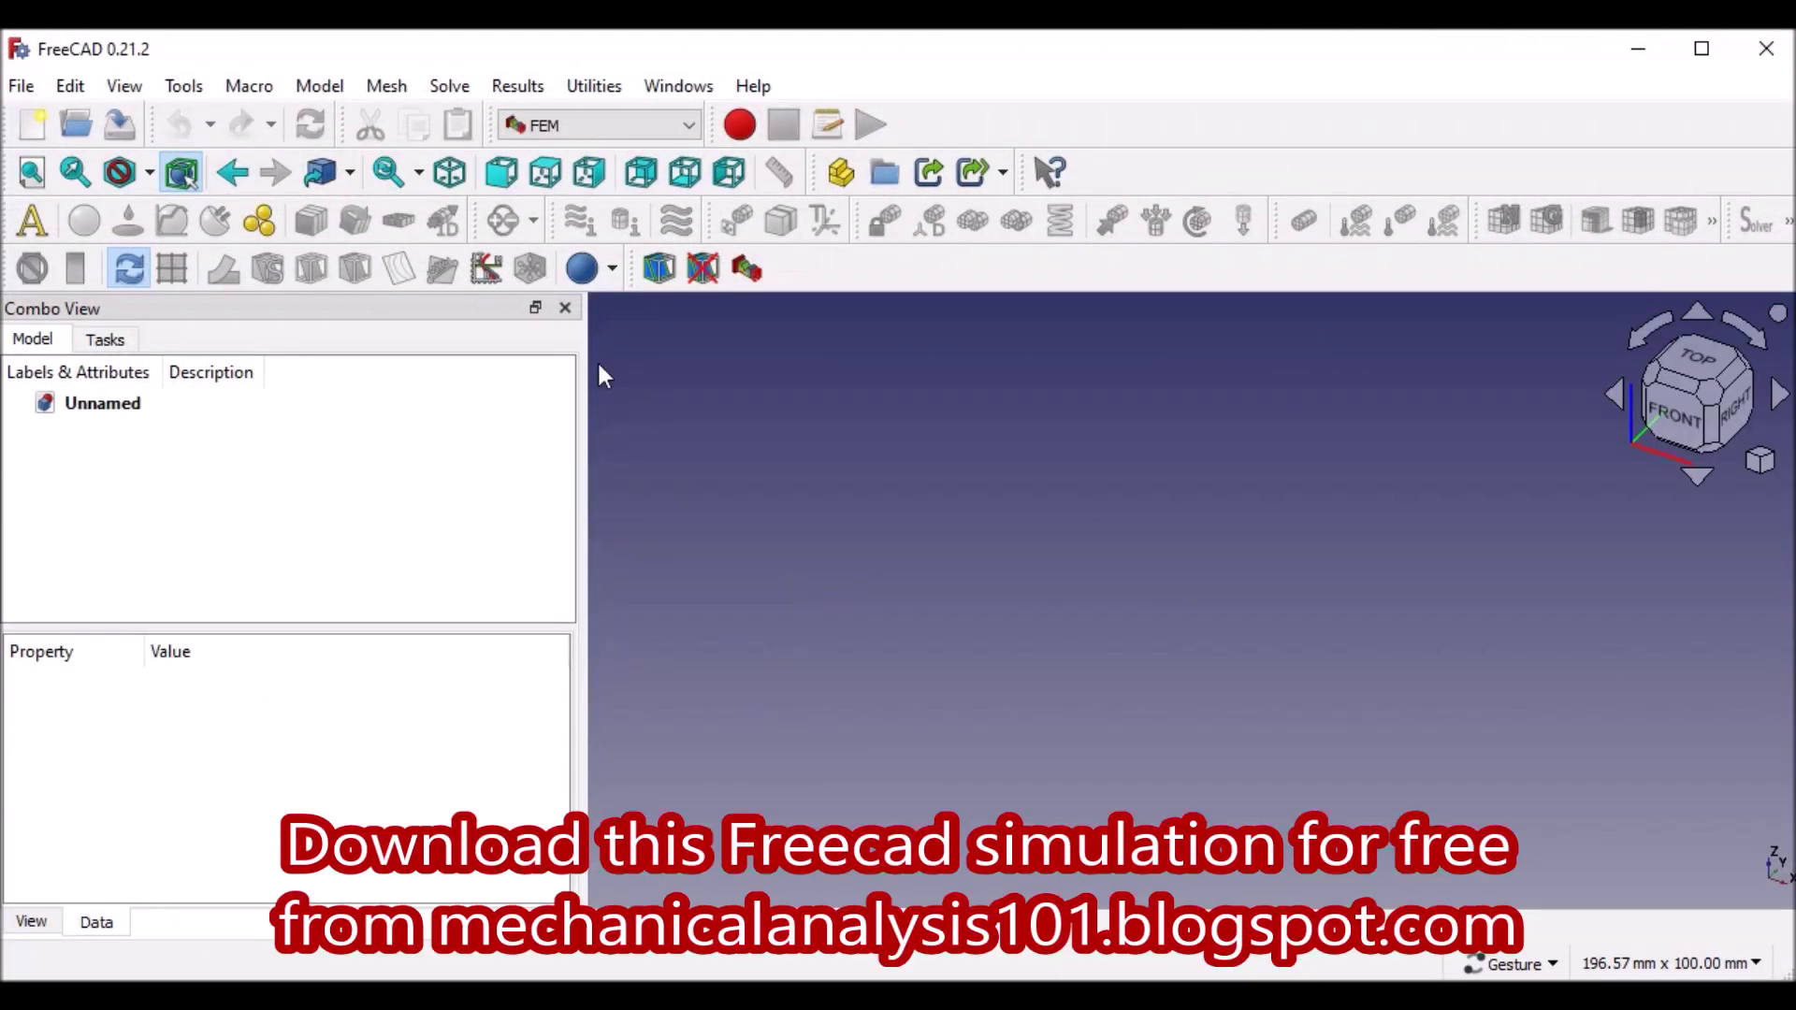
- Switch to the Part Design workbench and create a new empty Body
click(645, 124)
click(570, 309)
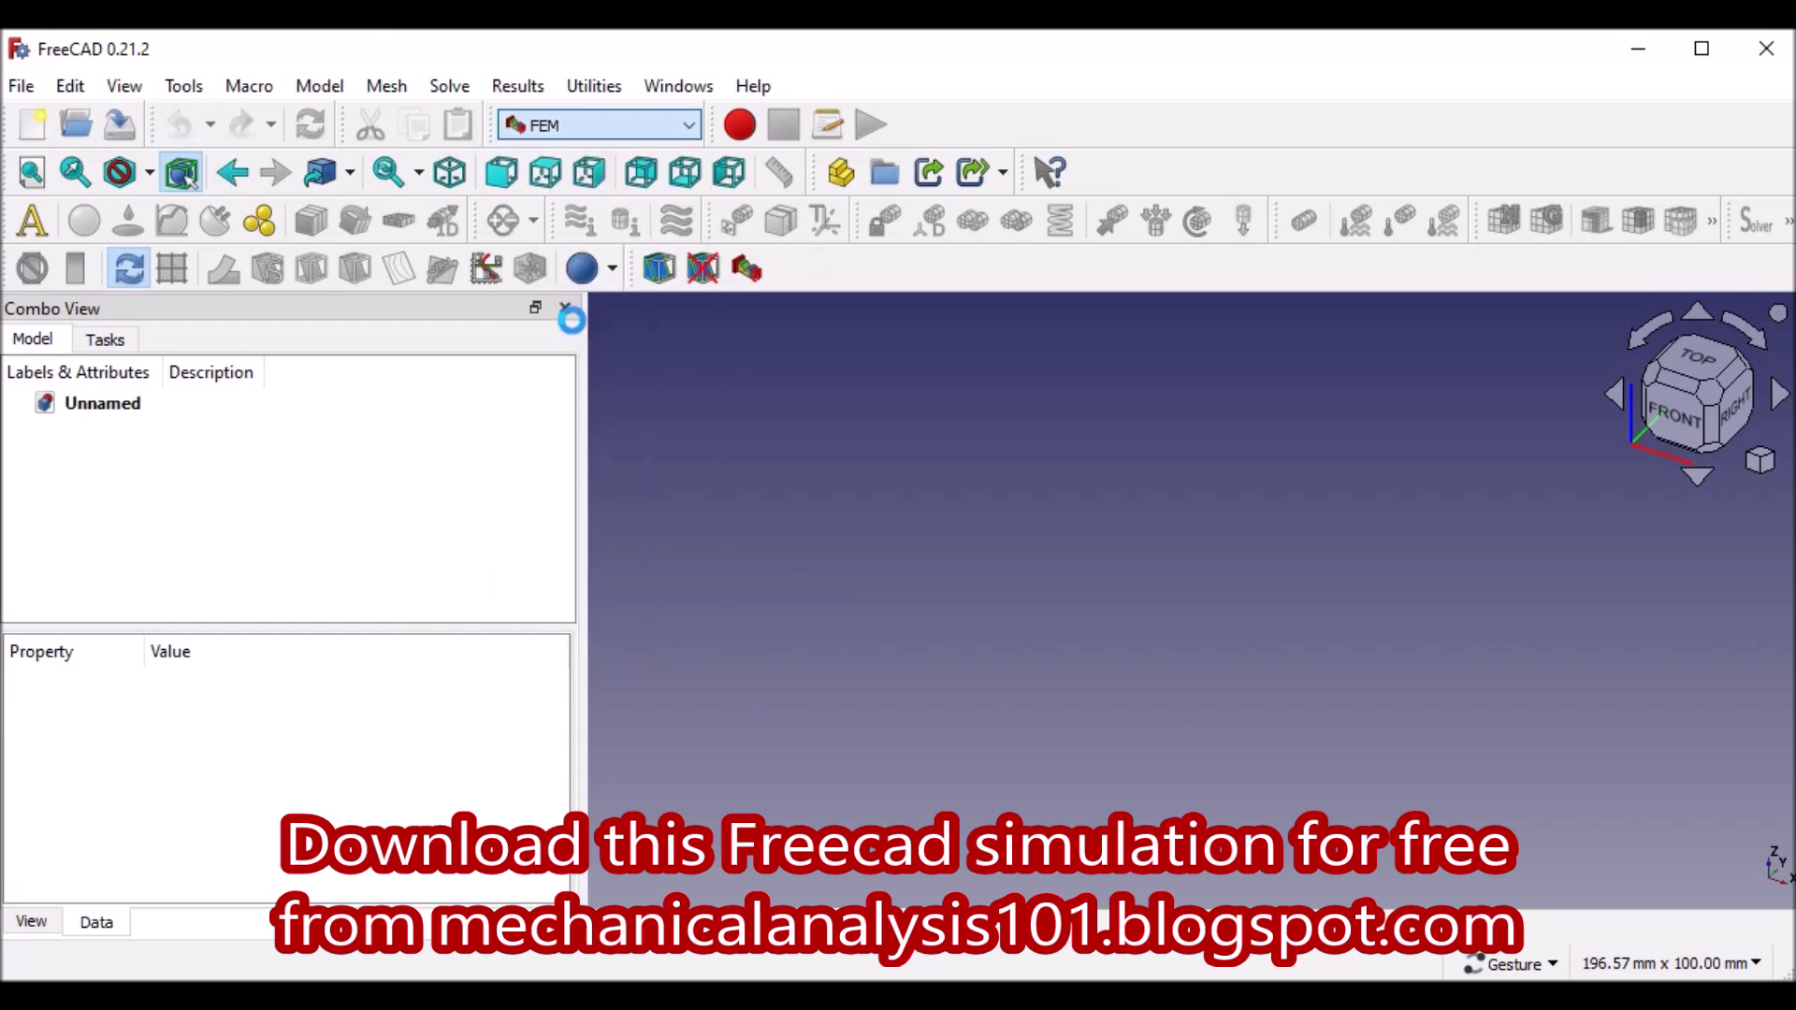
click(54, 393)
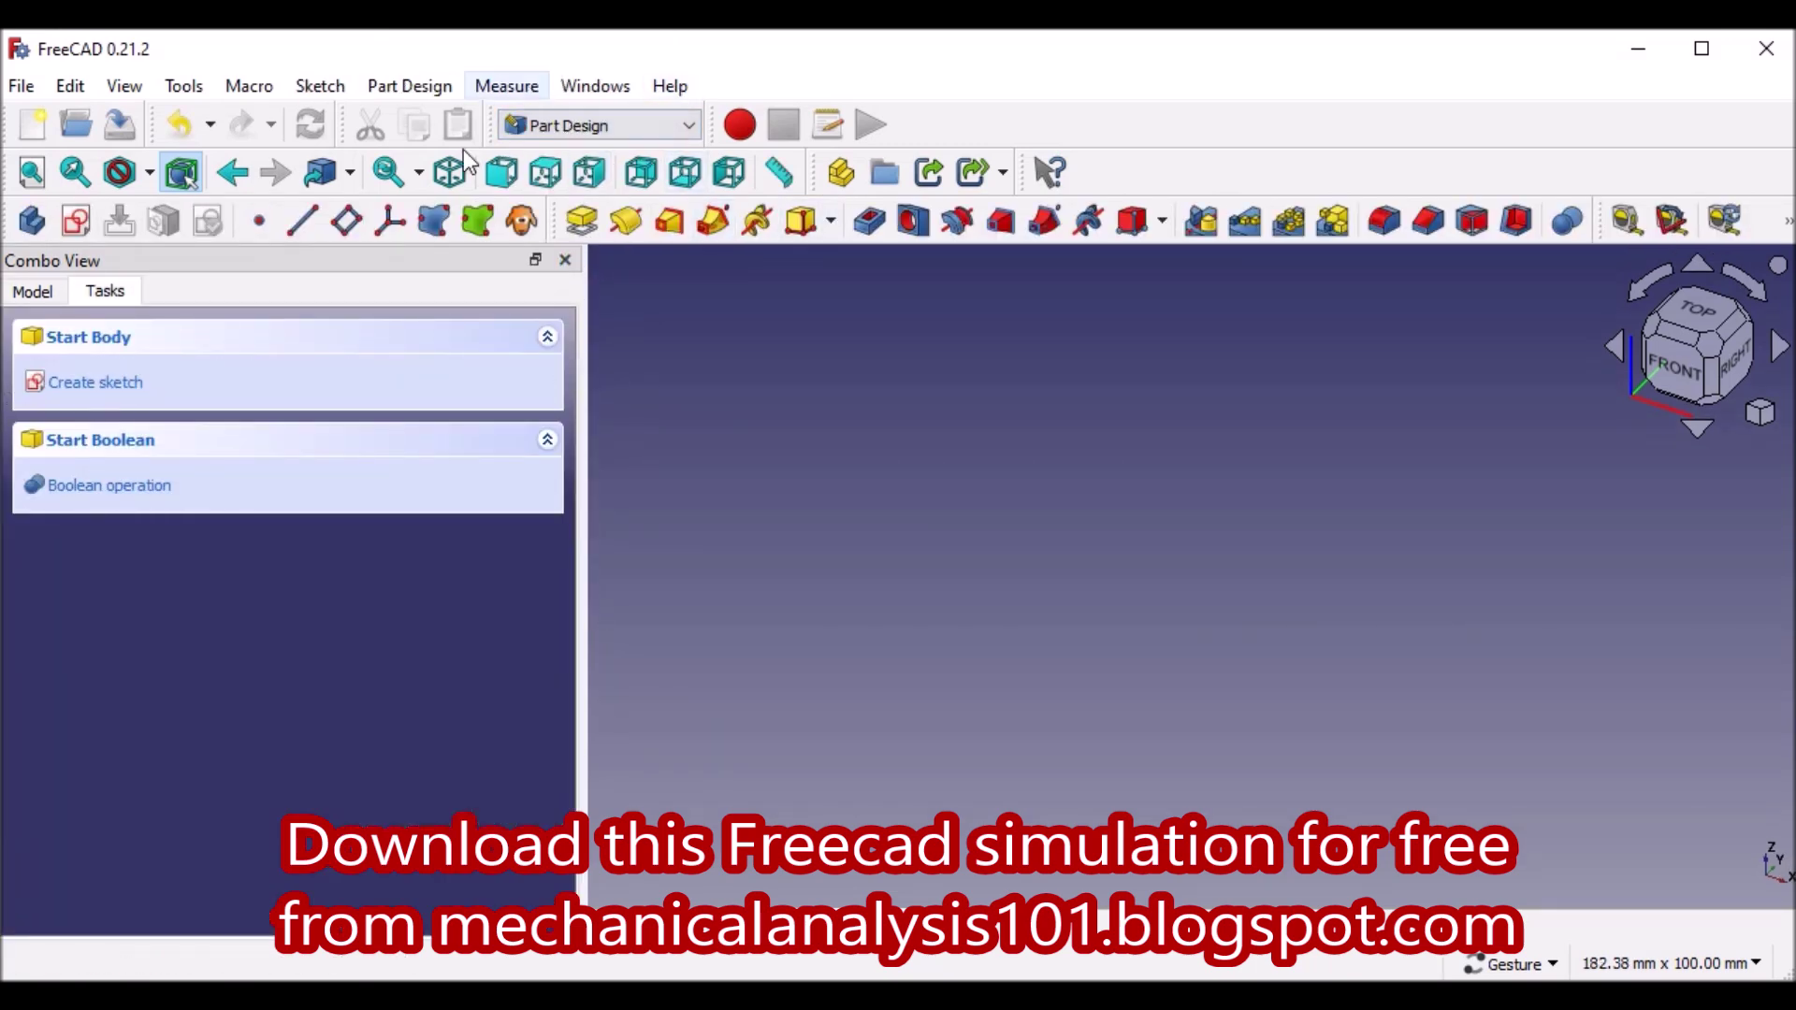
- Start a new sketch in the body on the XZ plane
click(73, 386)
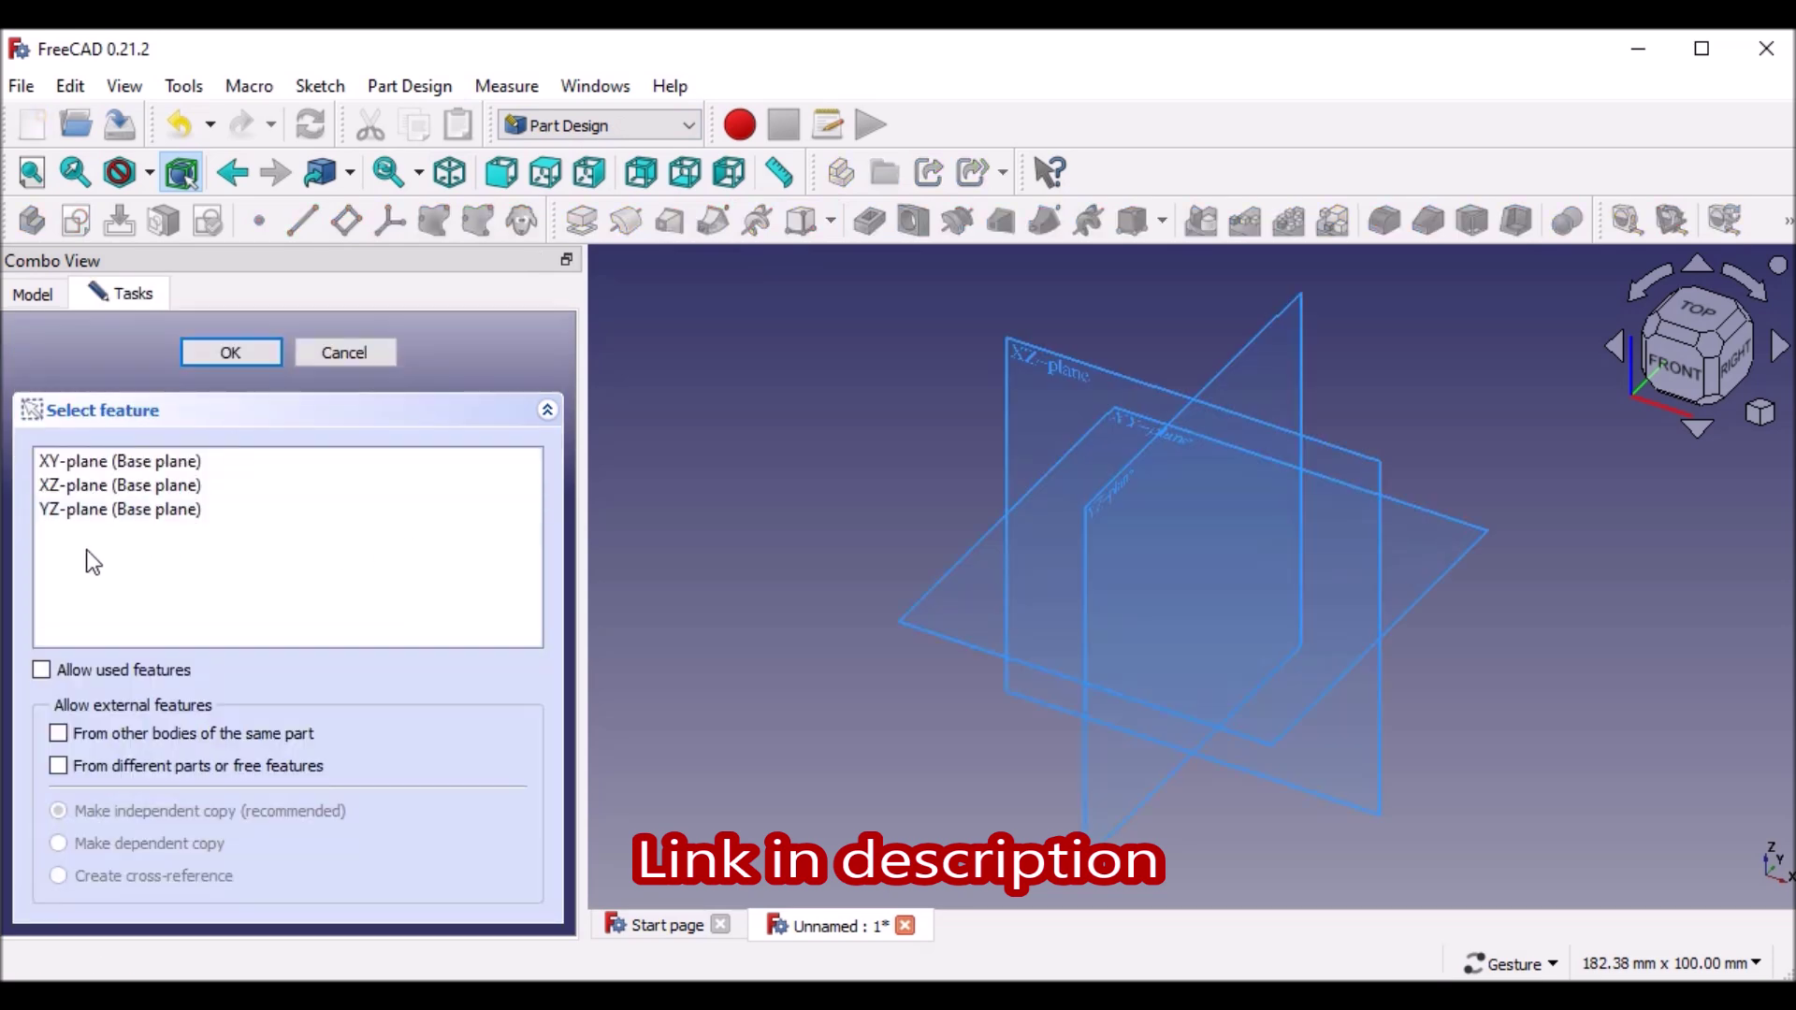
click(120, 485)
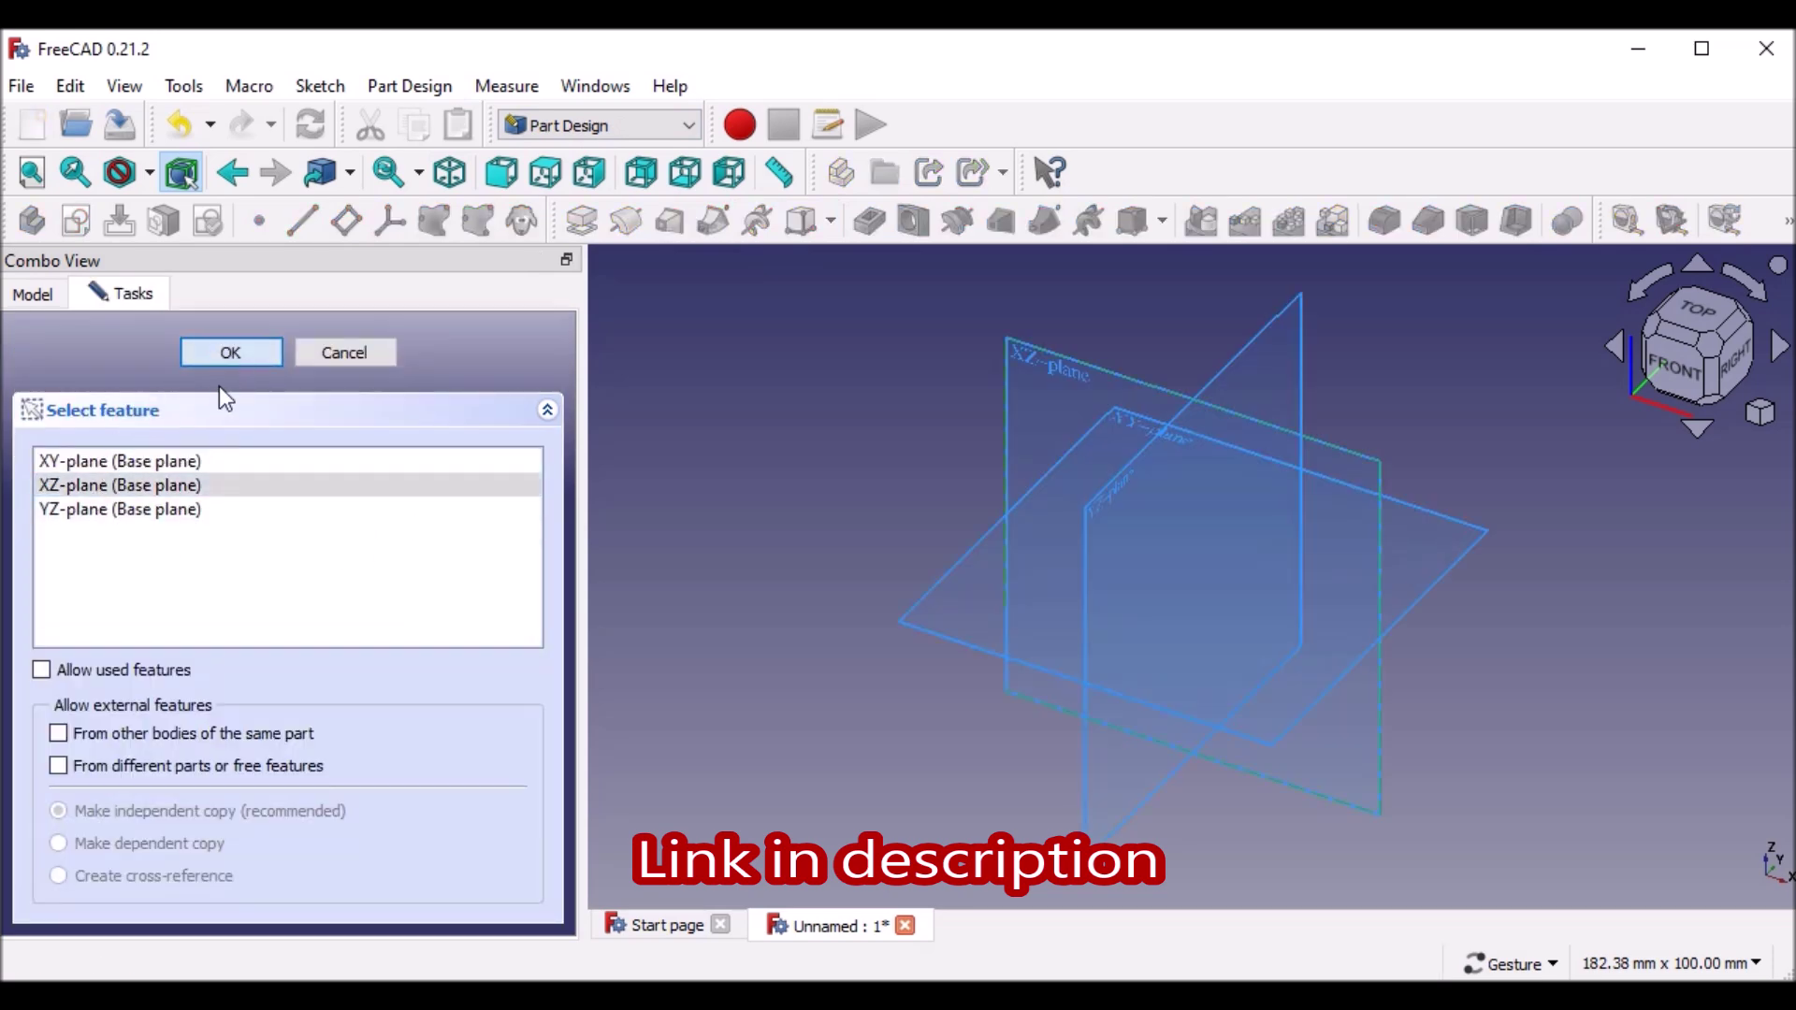
key(Return)
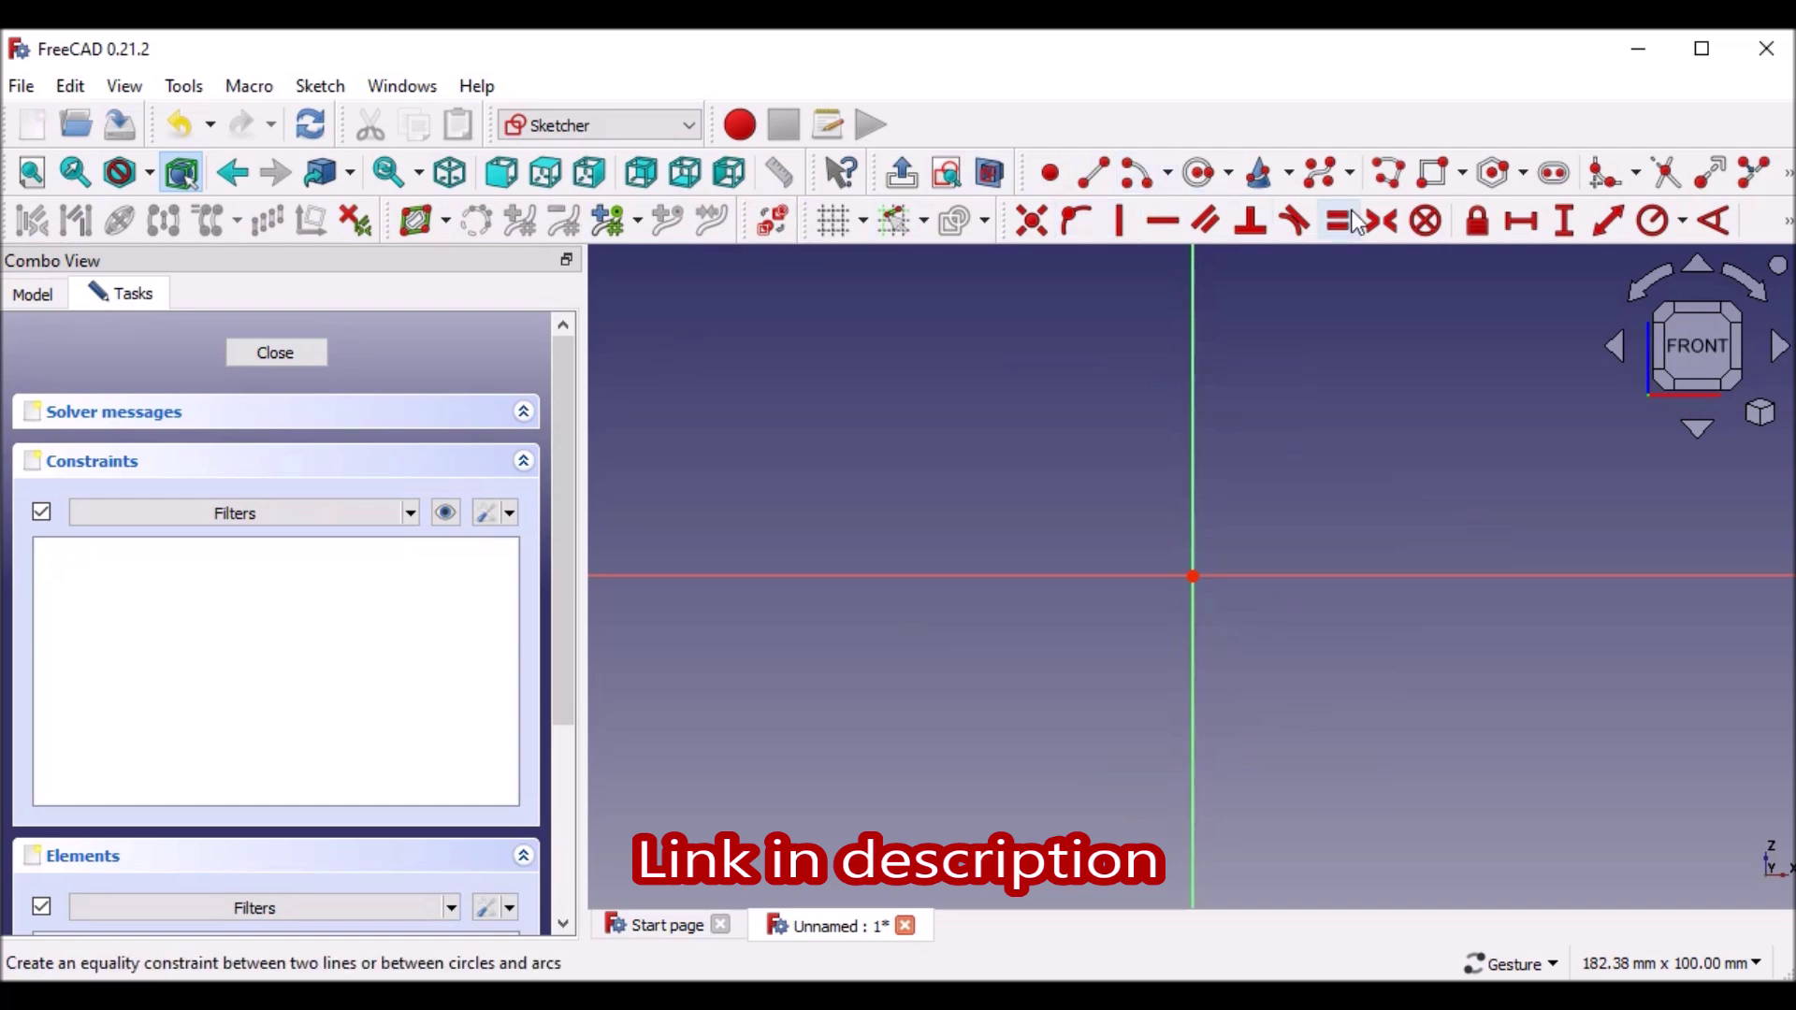
- Draw a closed four-sided polyline outline and close the sketch
click(1400, 182)
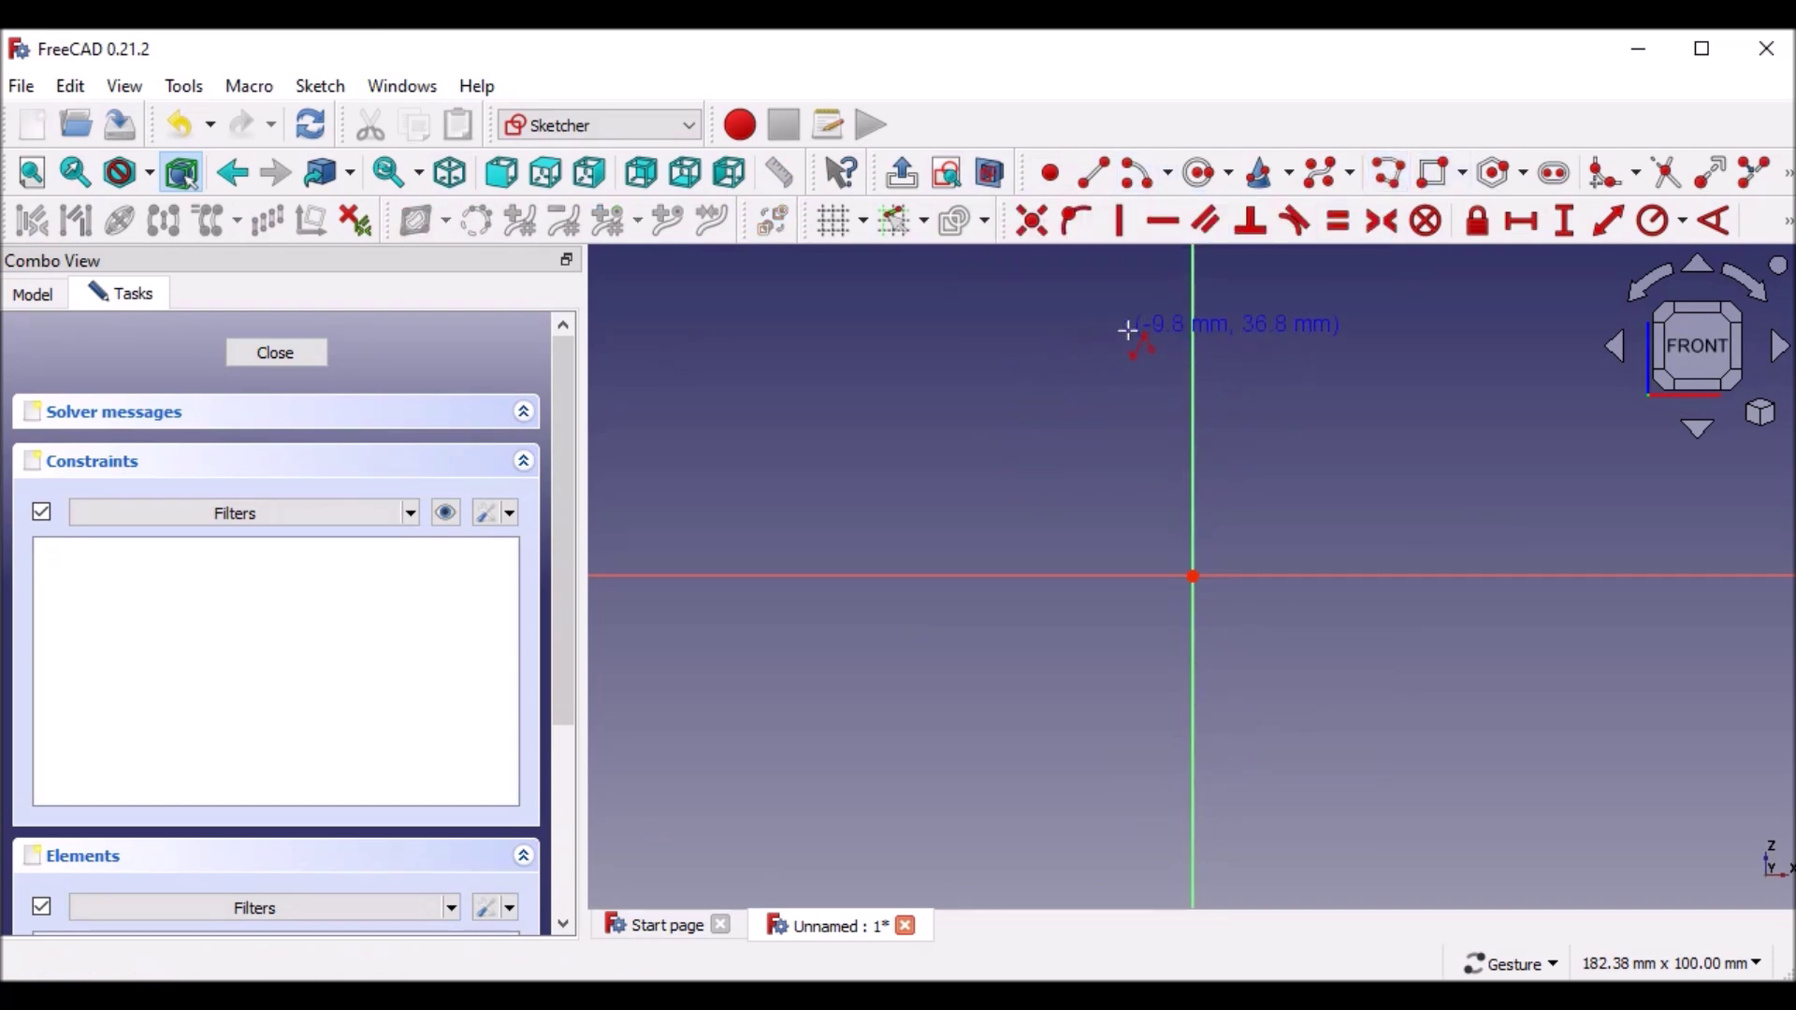
click(1256, 331)
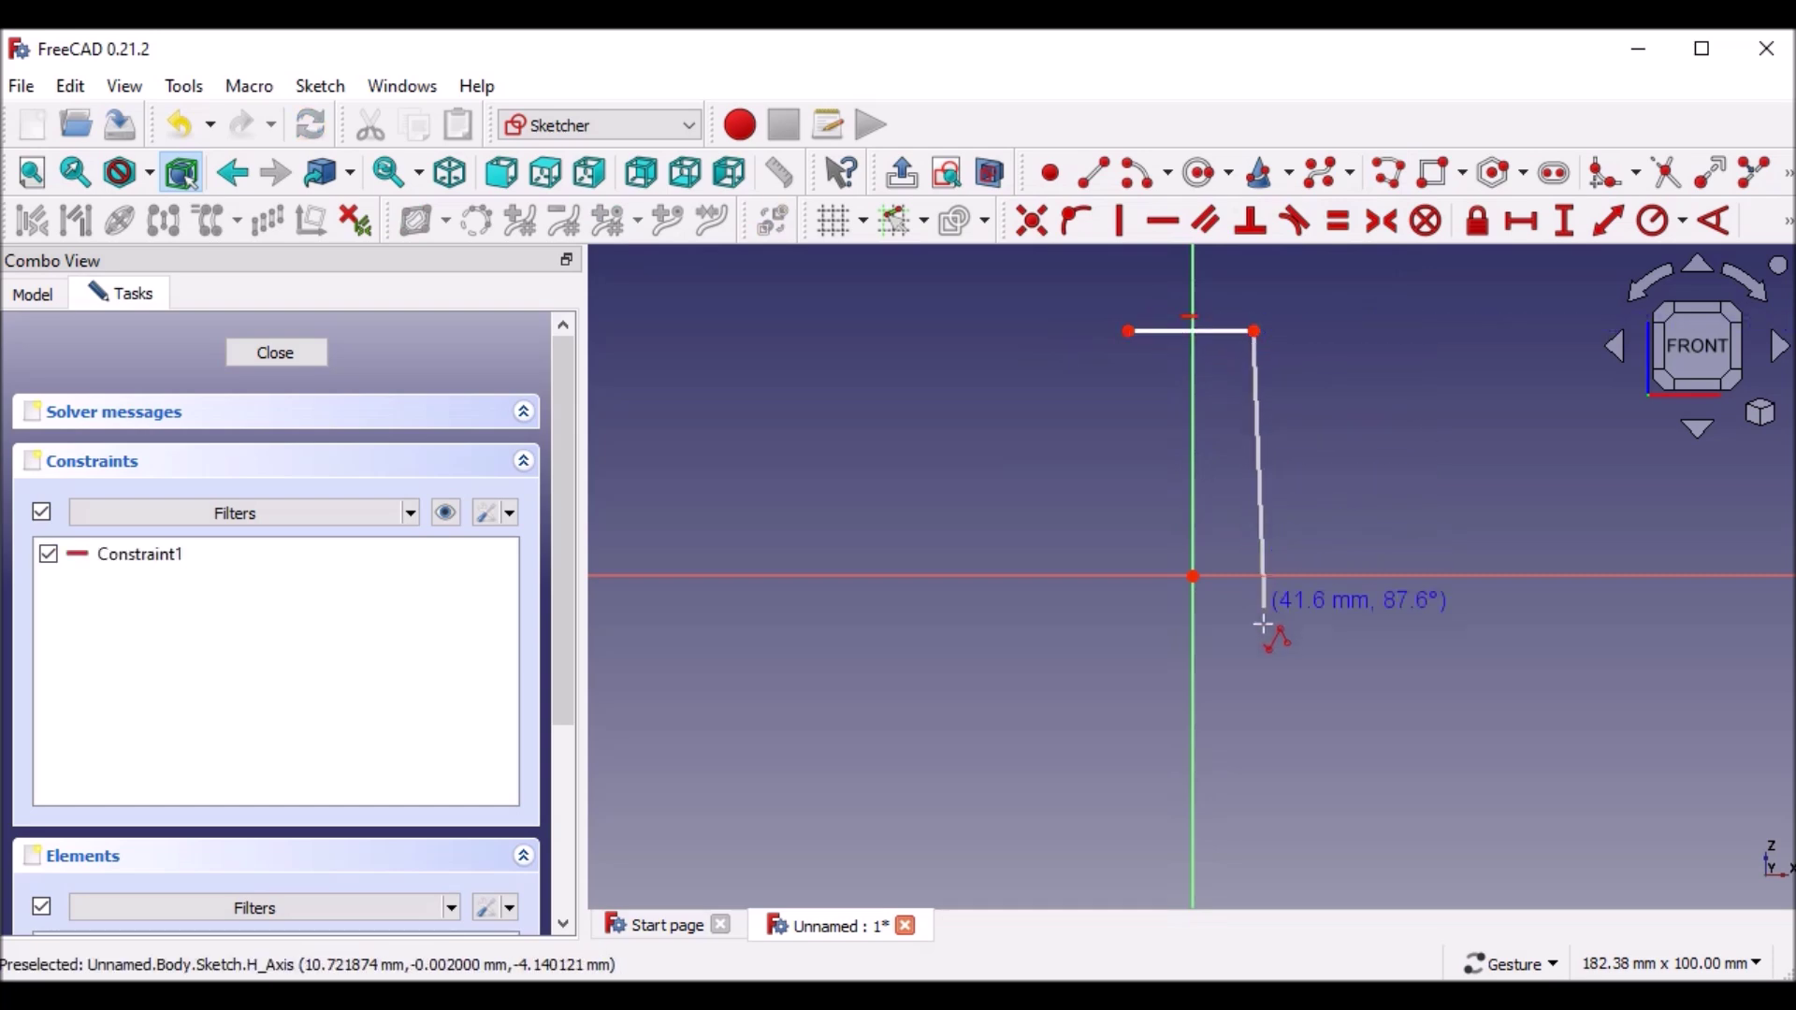
click(1263, 756)
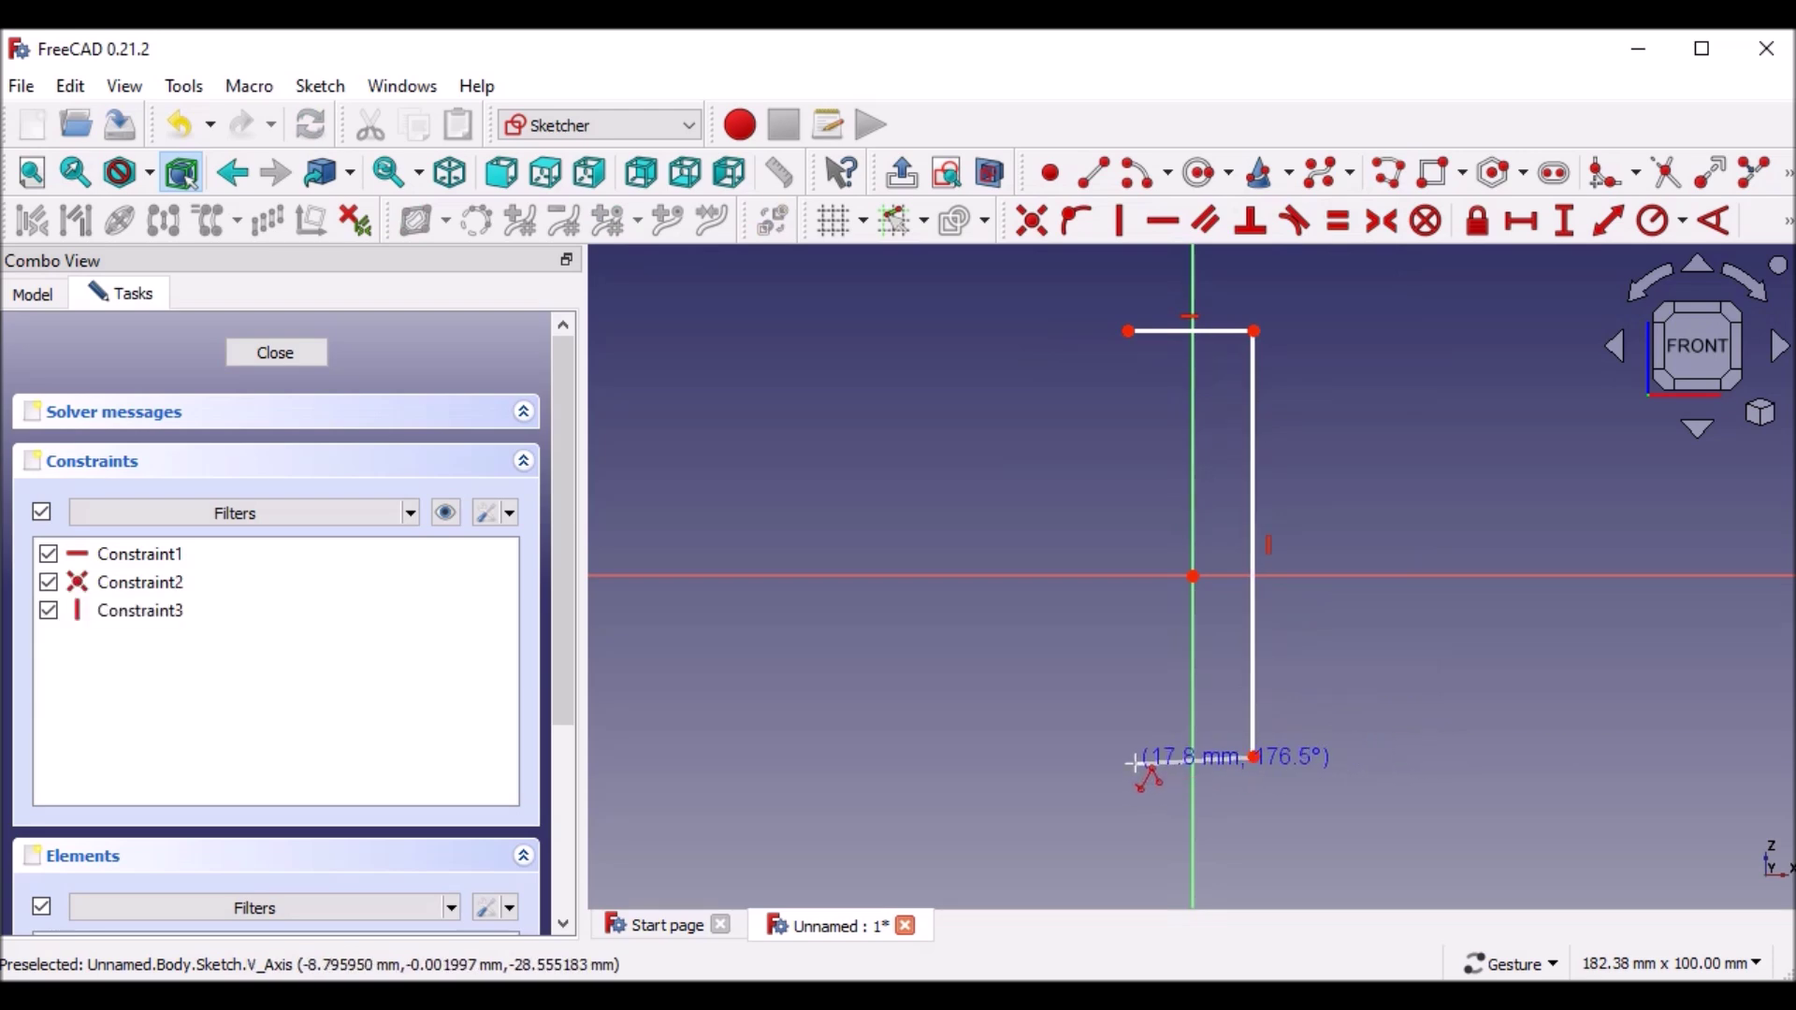
click(1136, 765)
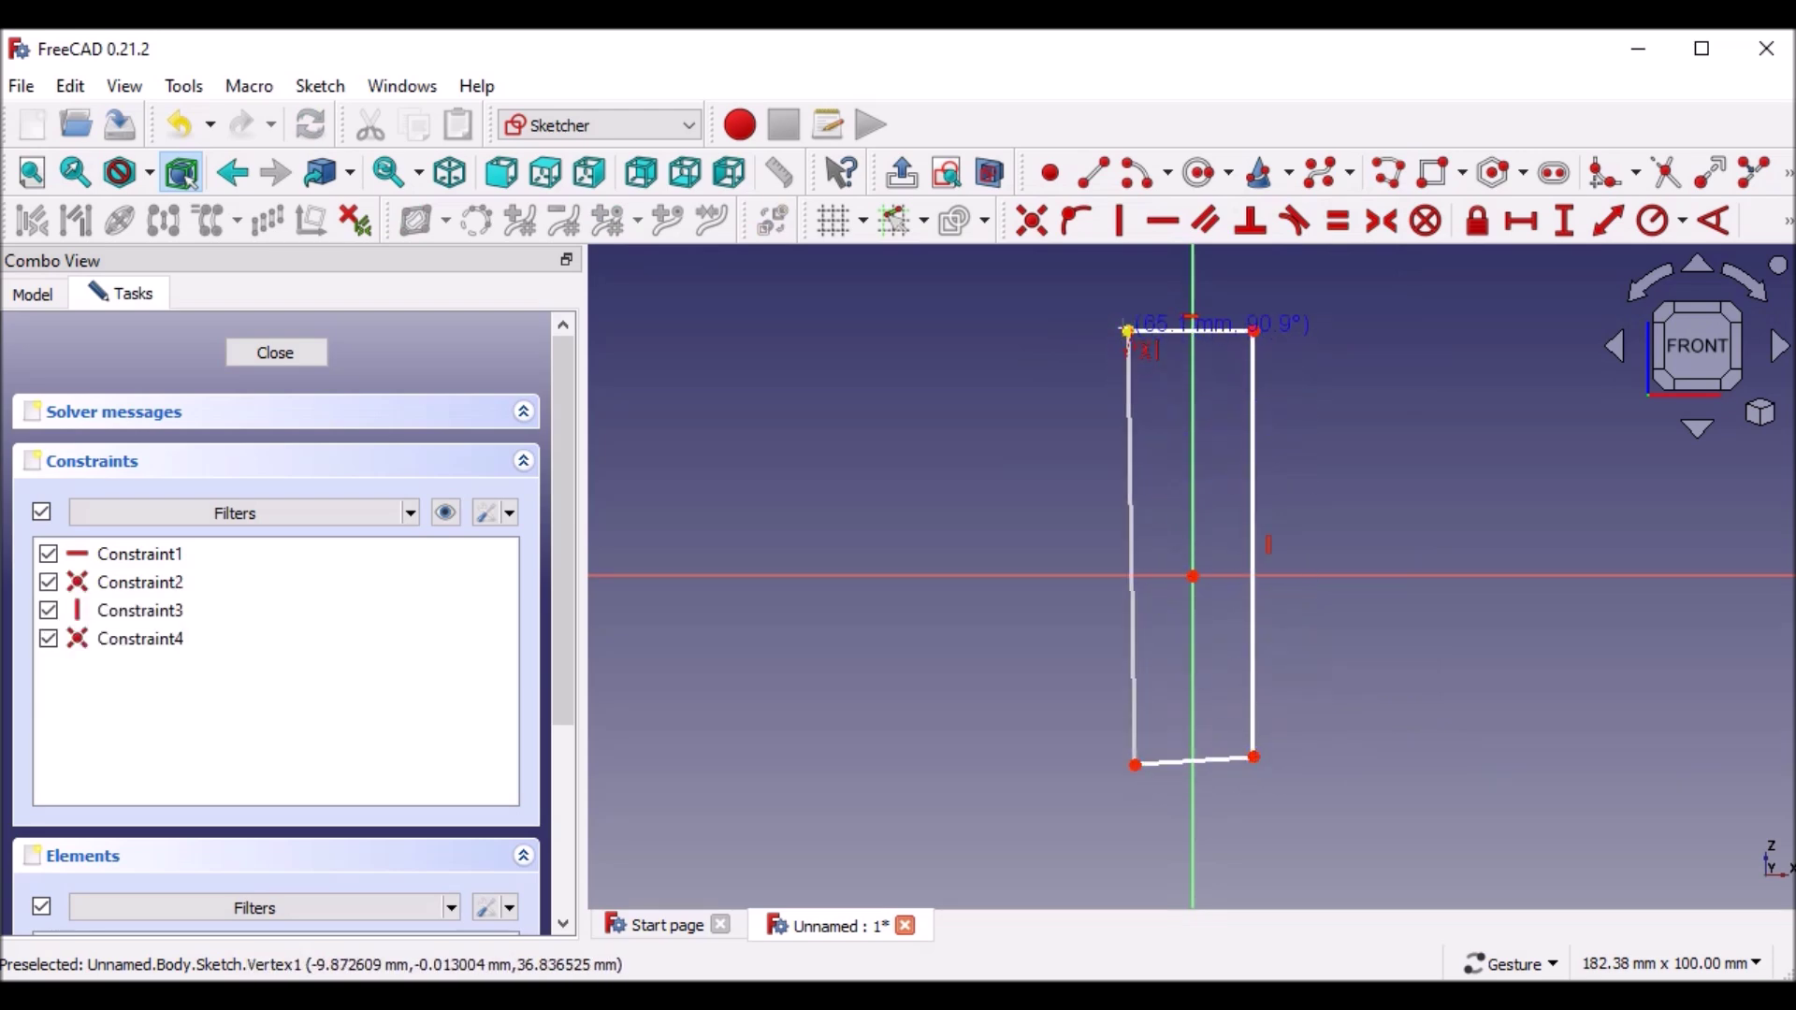
click(1136, 331)
click(301, 352)
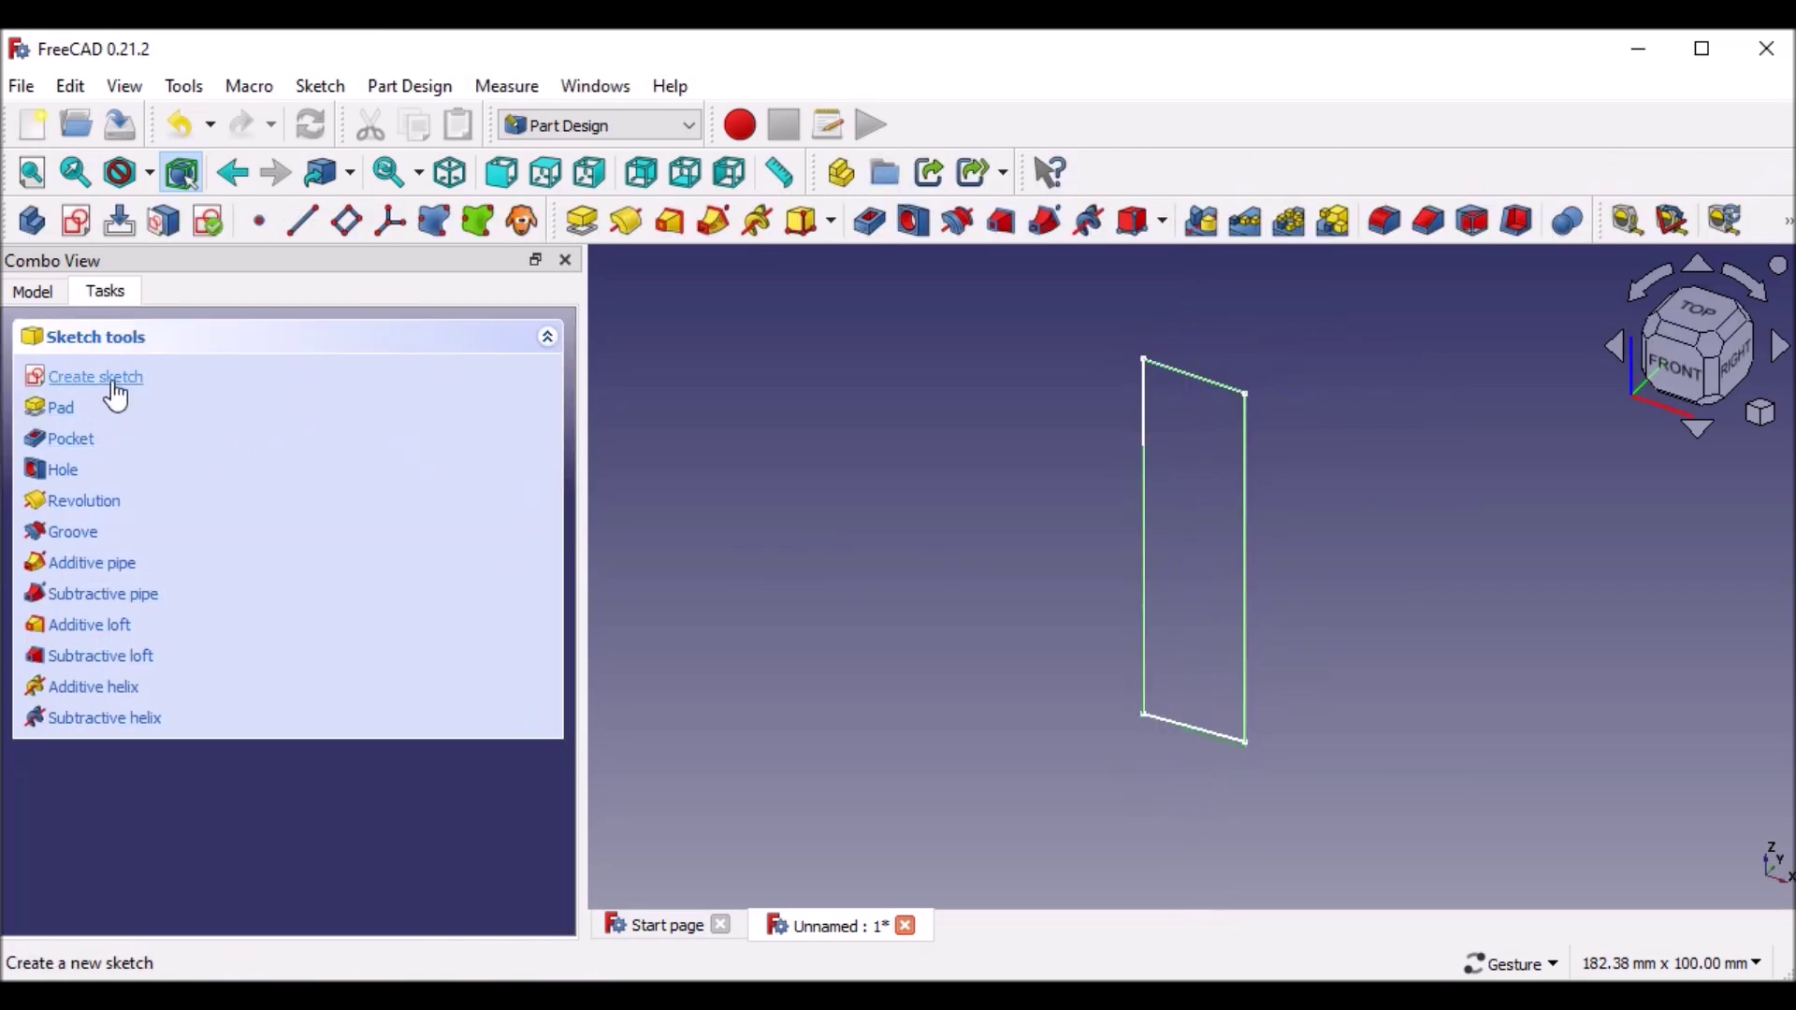
- Reopen the existing Sketch and dimension its top edge to 20 mm wide
click(97, 376)
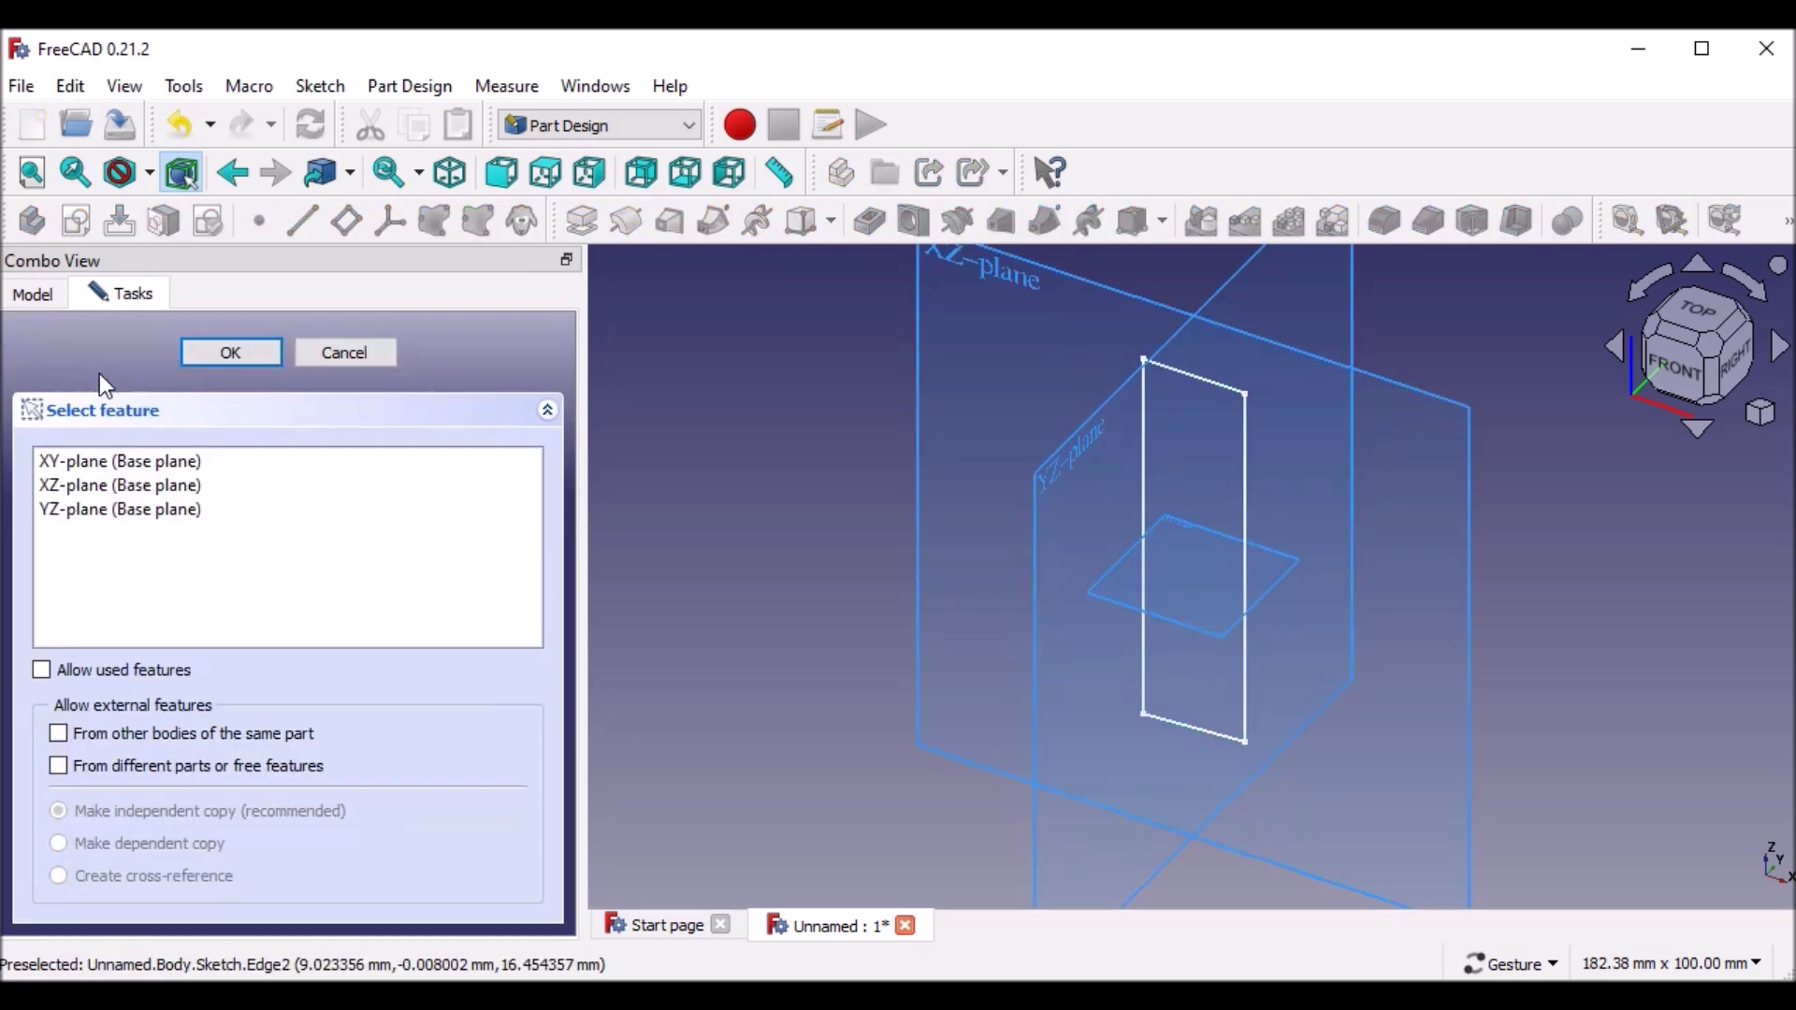
click(365, 365)
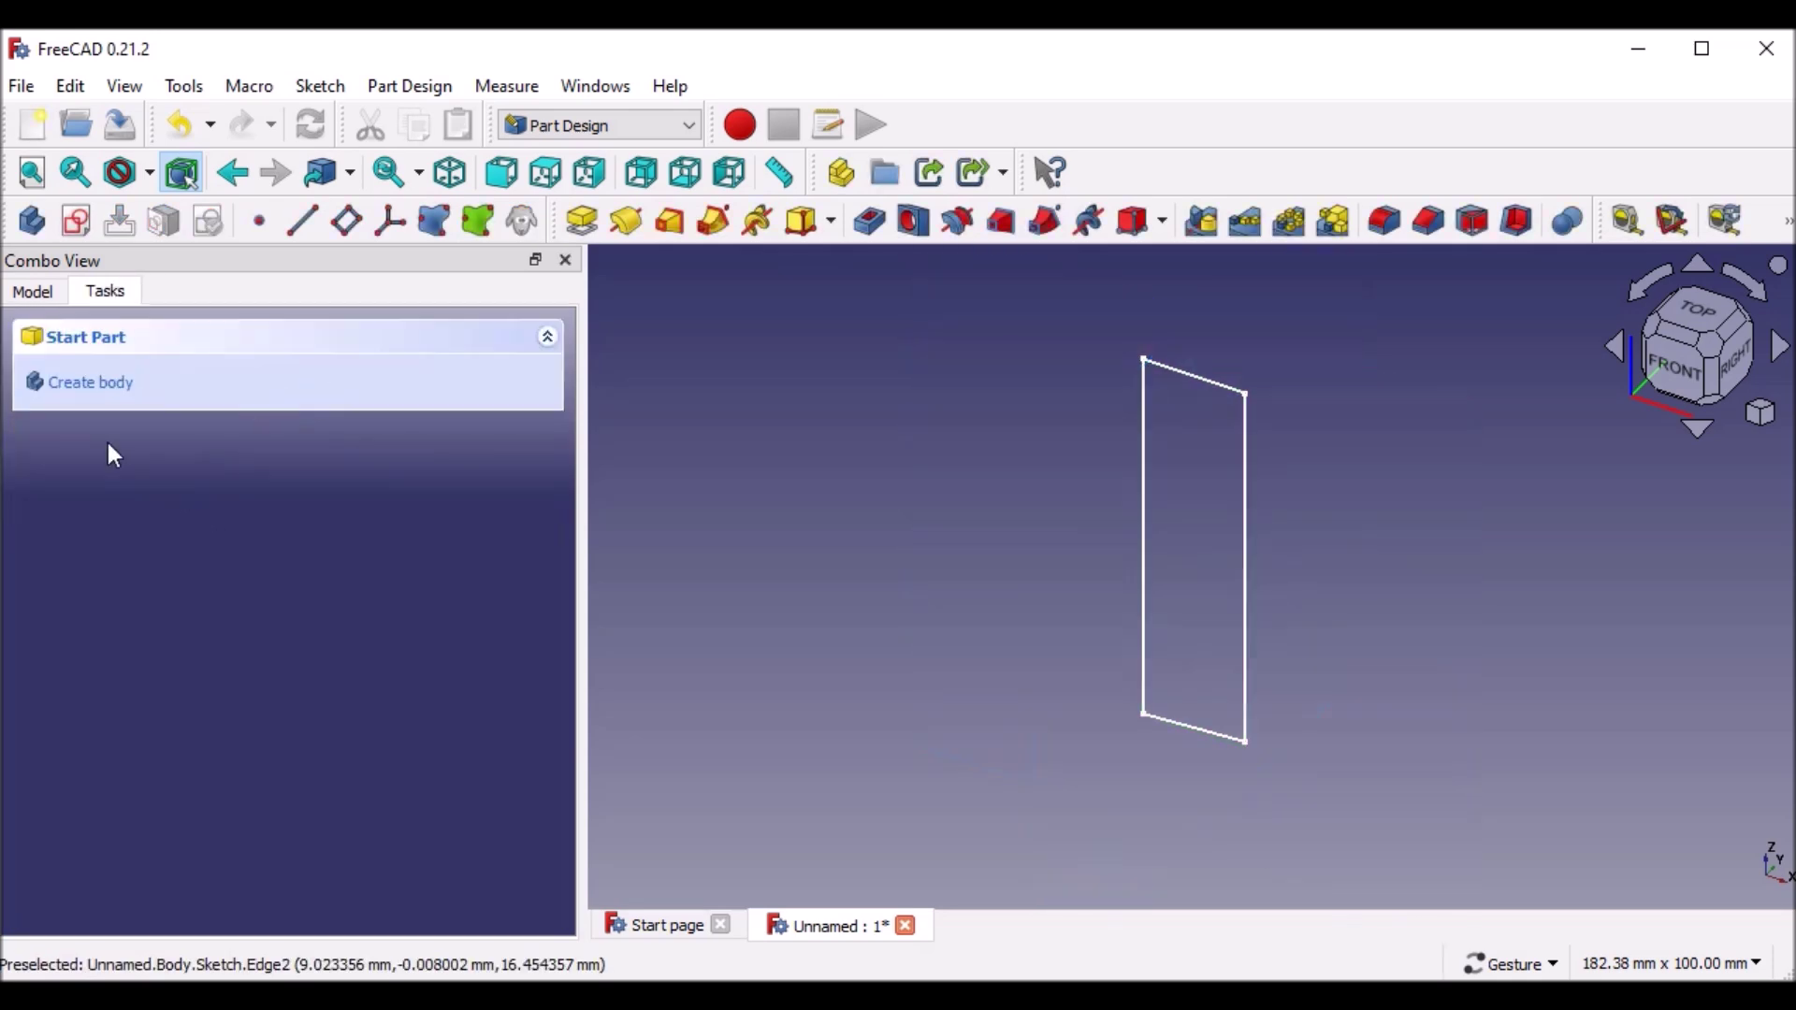
click(56, 296)
double_click(139, 437)
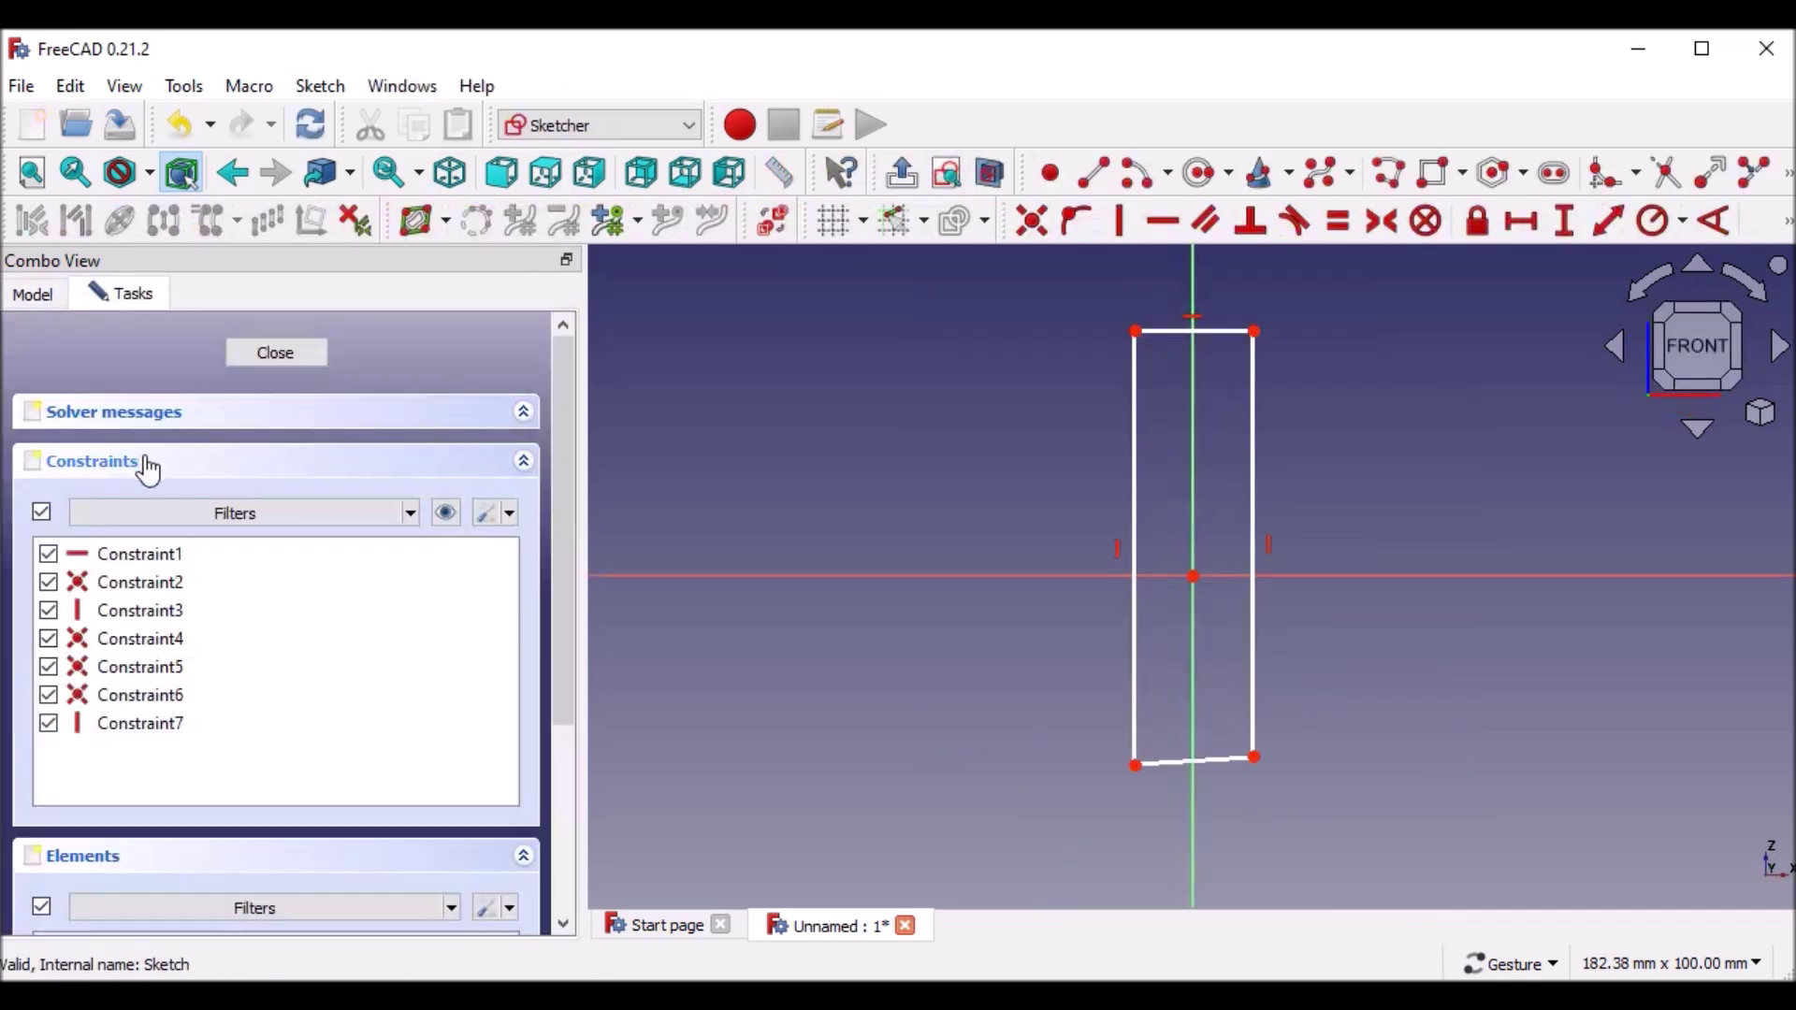
click(1222, 332)
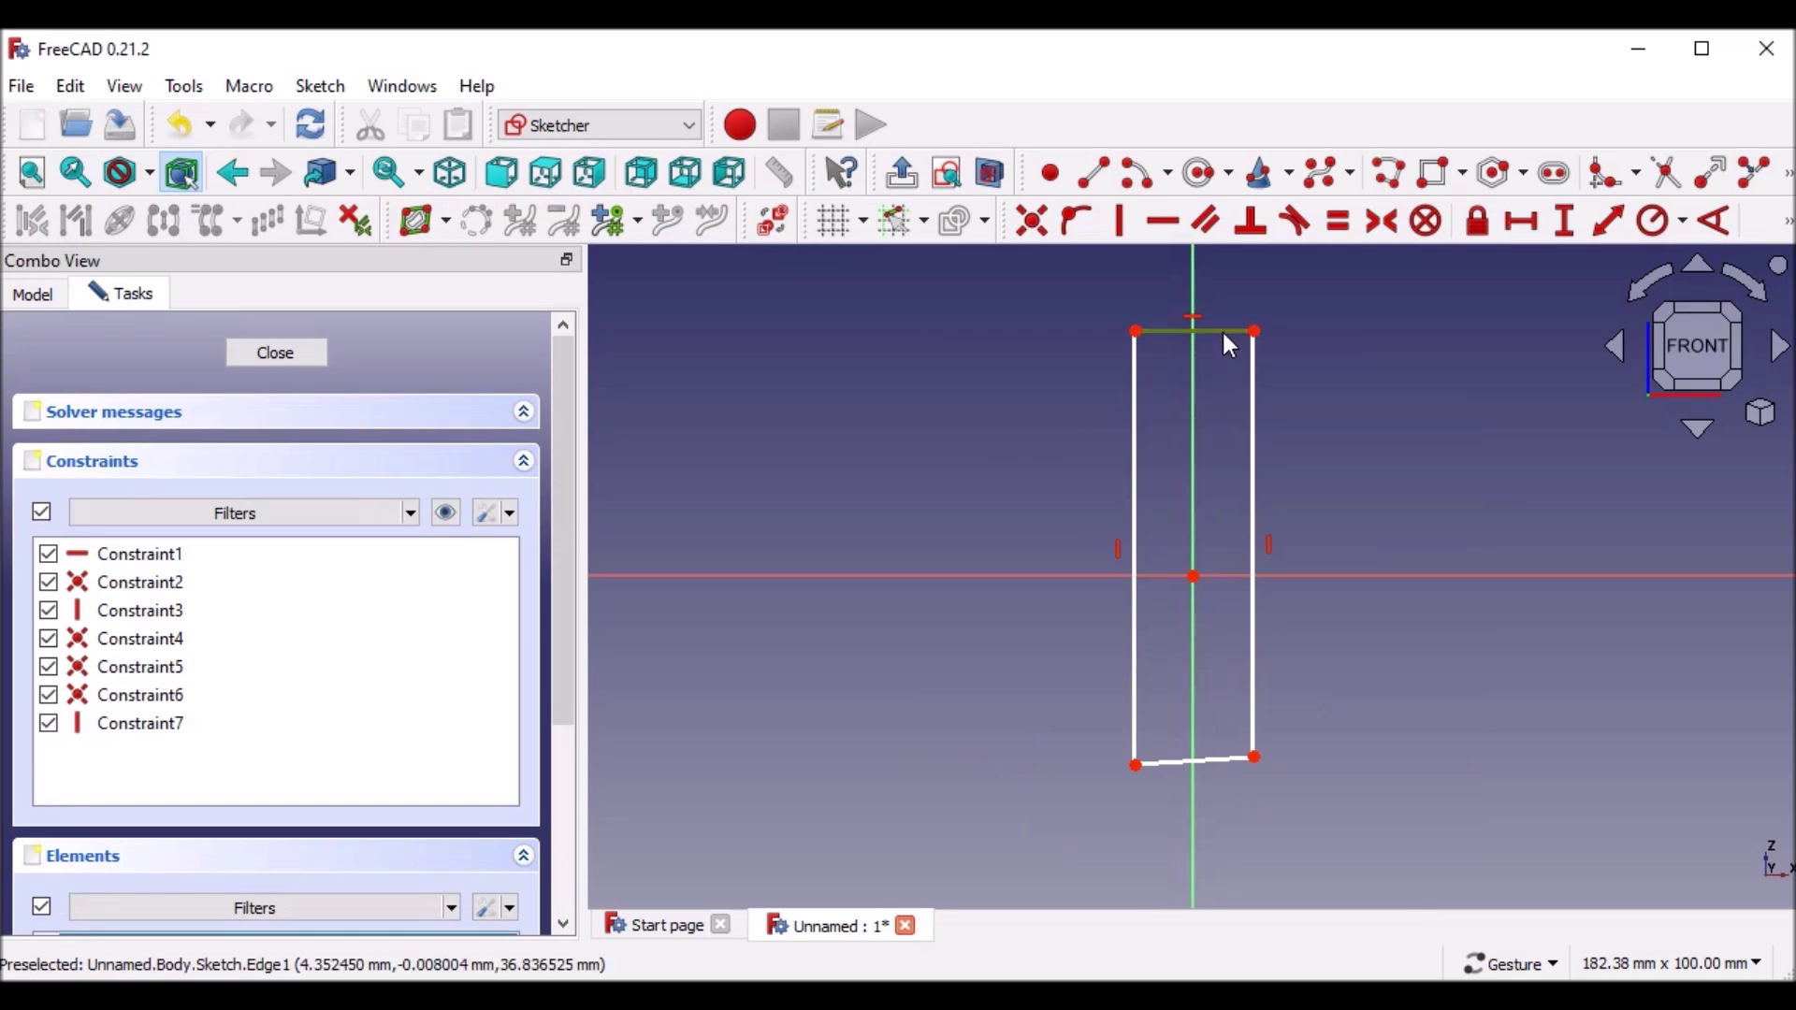
click(1522, 222)
text(20)
click(1602, 383)
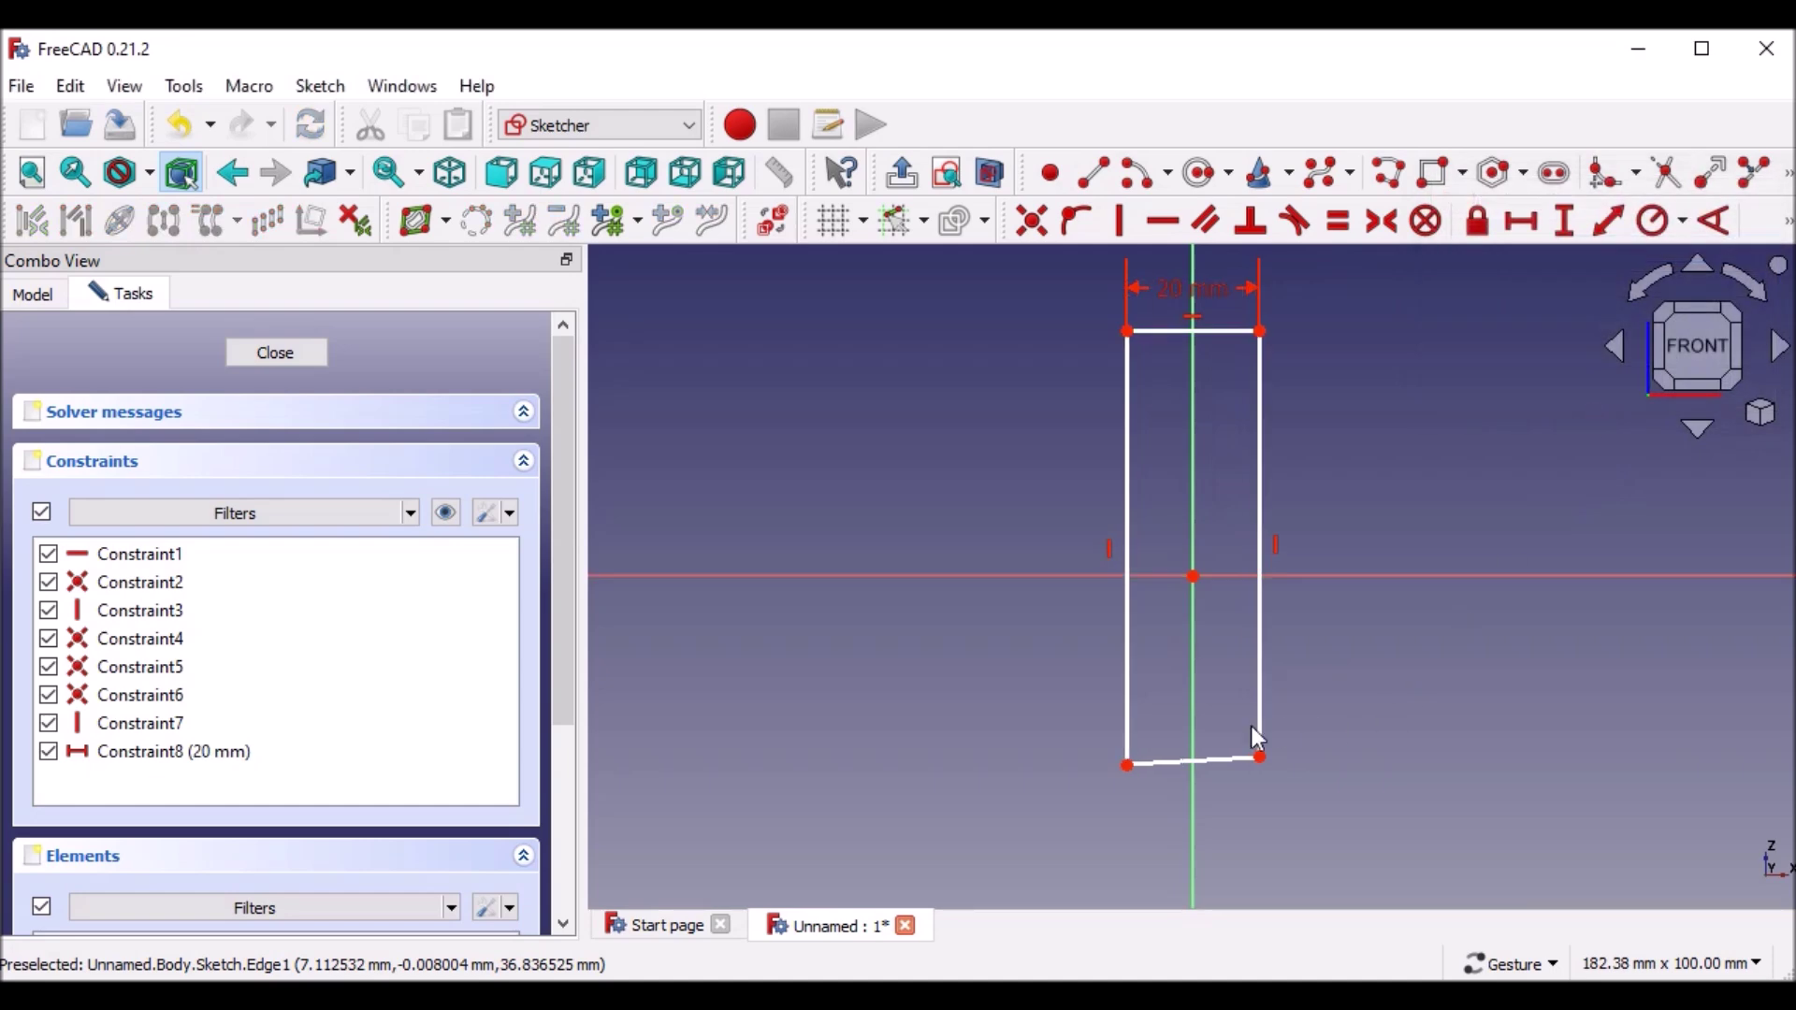
- Make the bottom edge horizontal, set the right edge to 60 mm, and close the sketch
click(1210, 760)
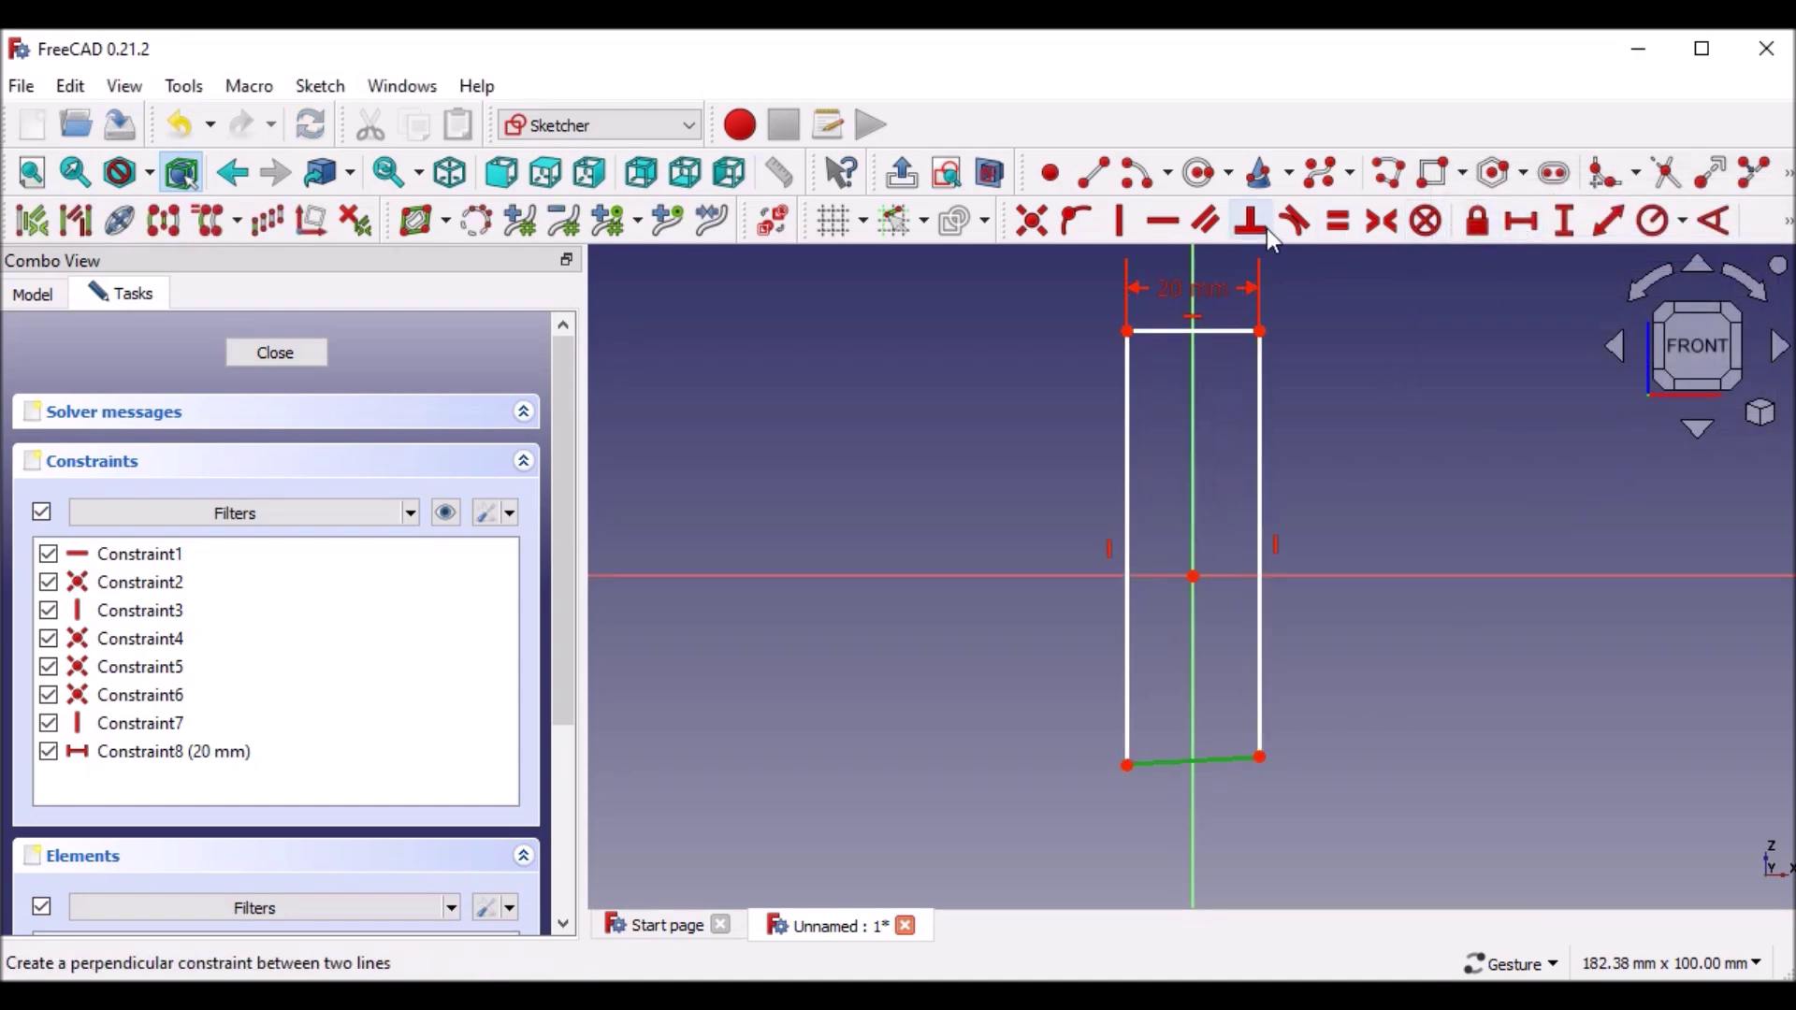
click(1163, 222)
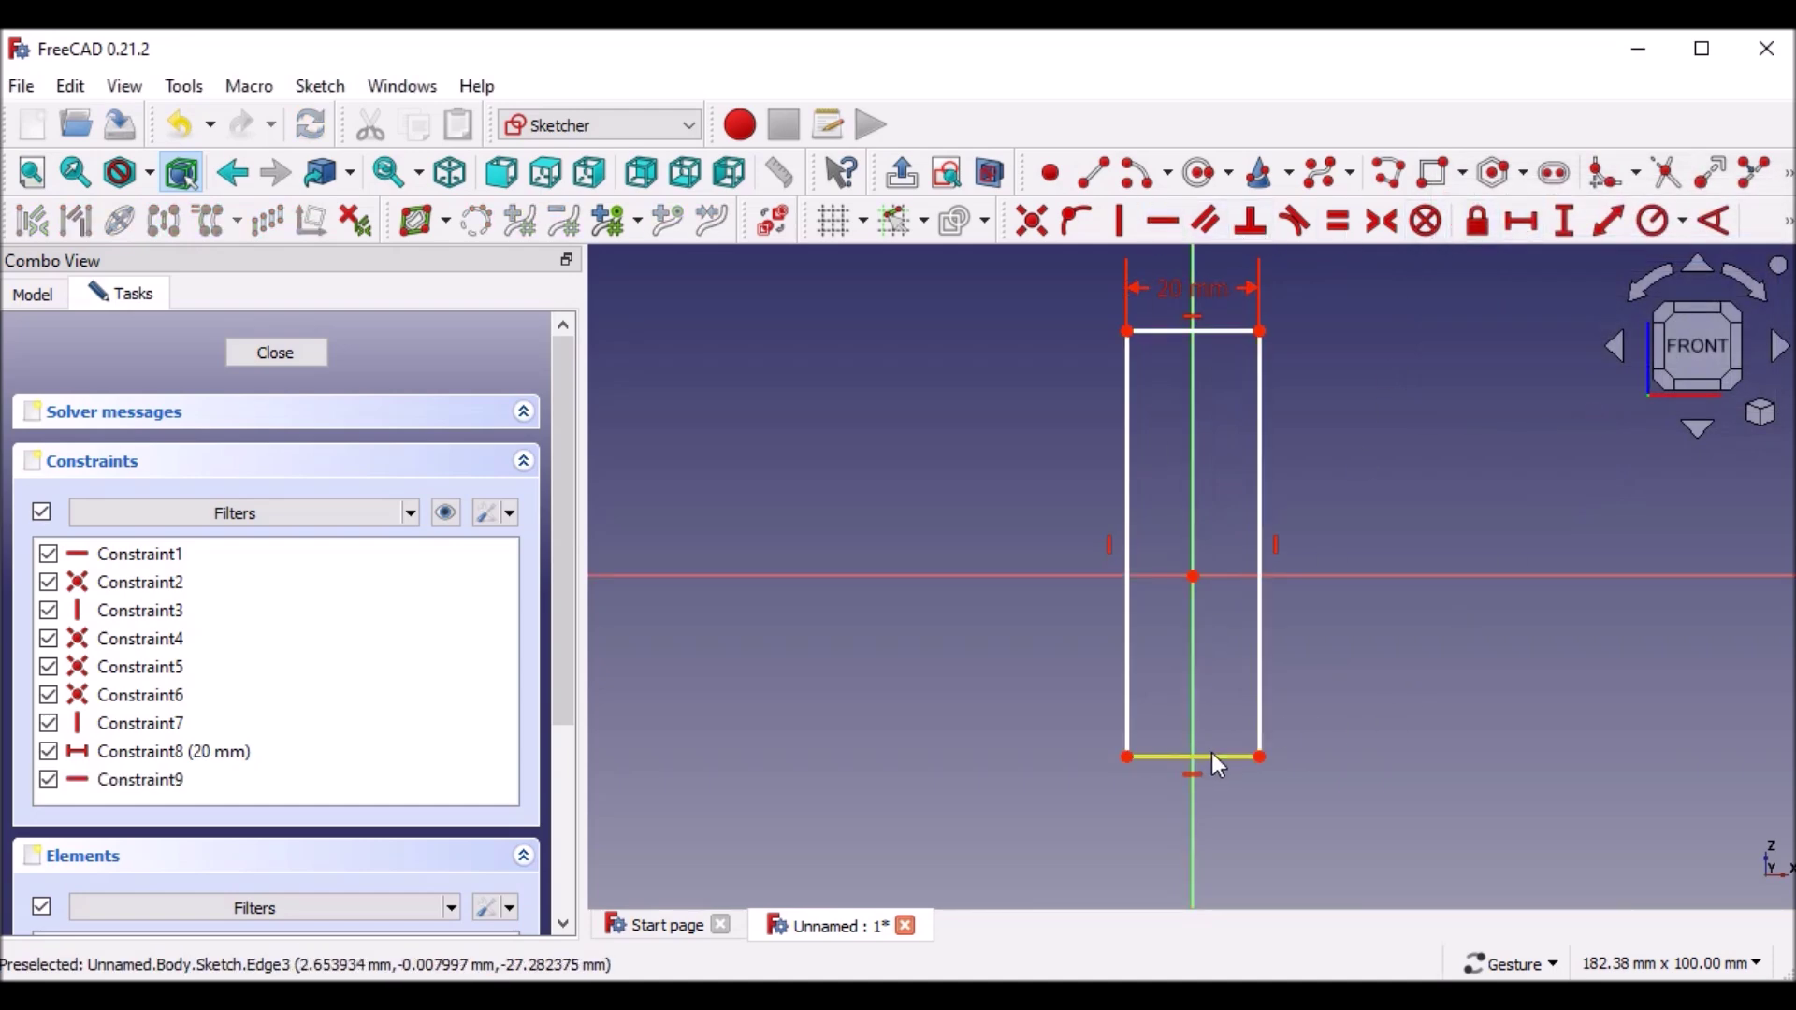
click(1262, 519)
click(1564, 222)
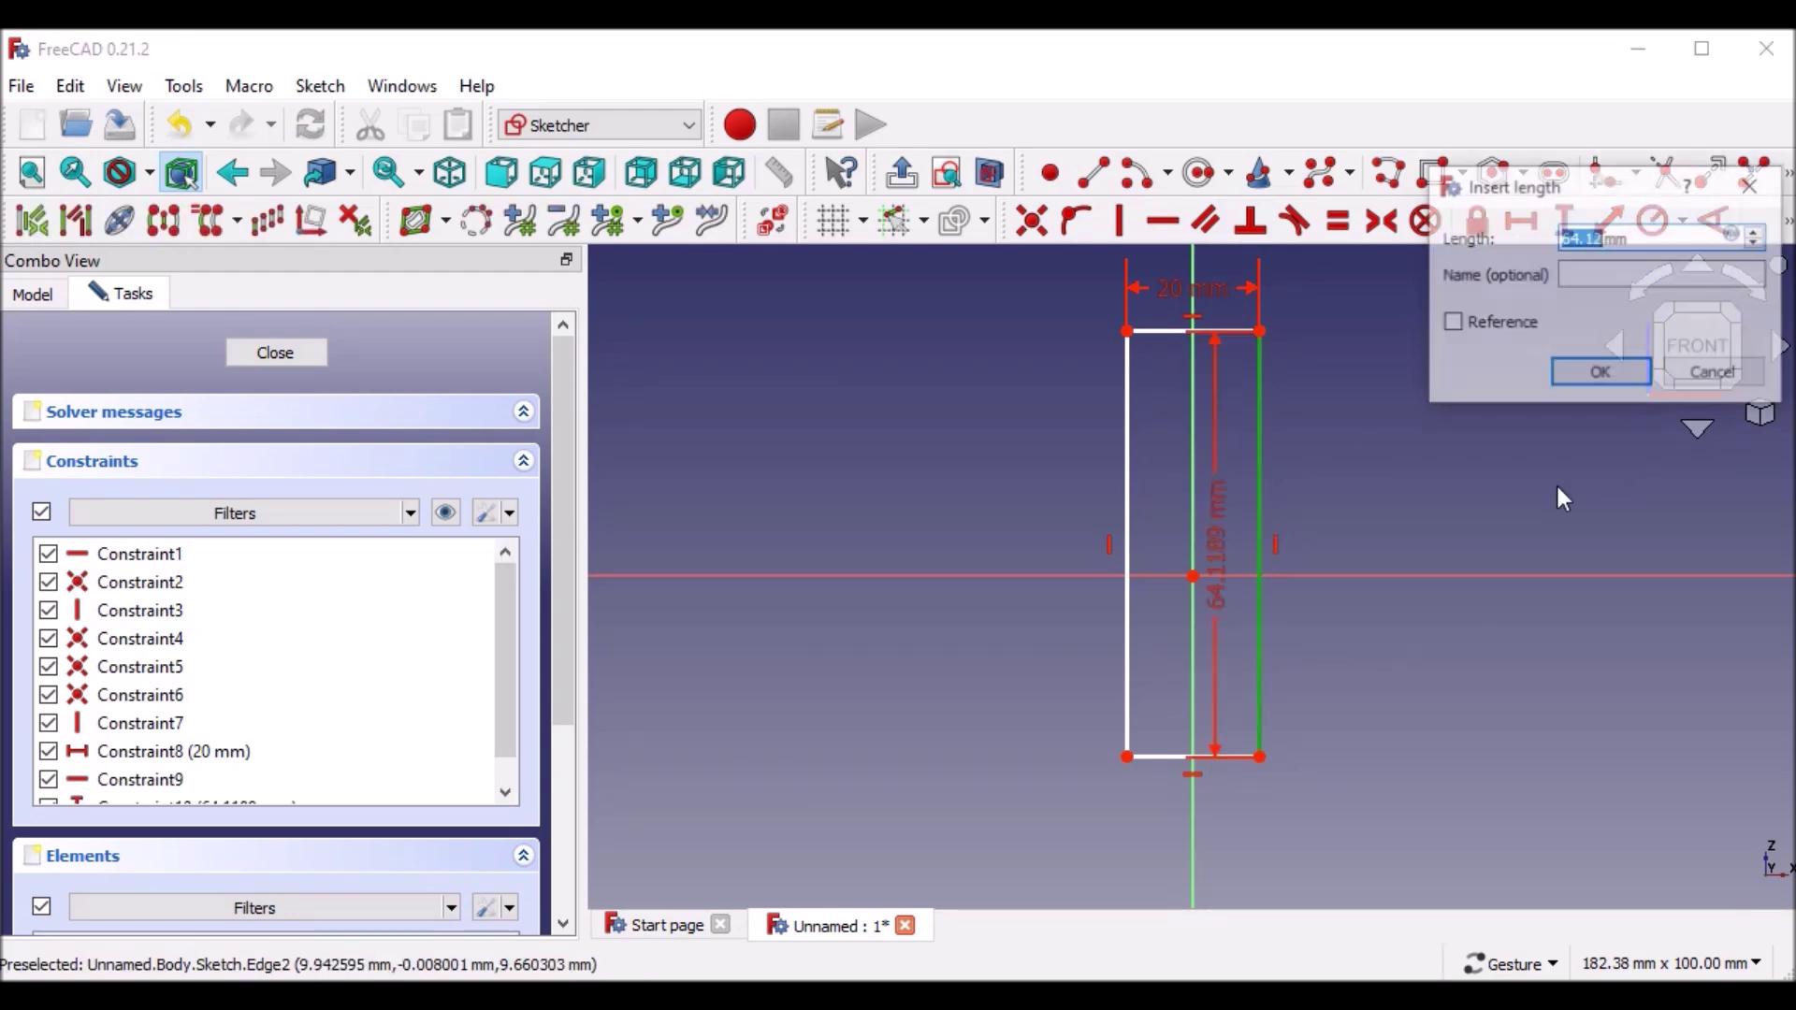
text(60)
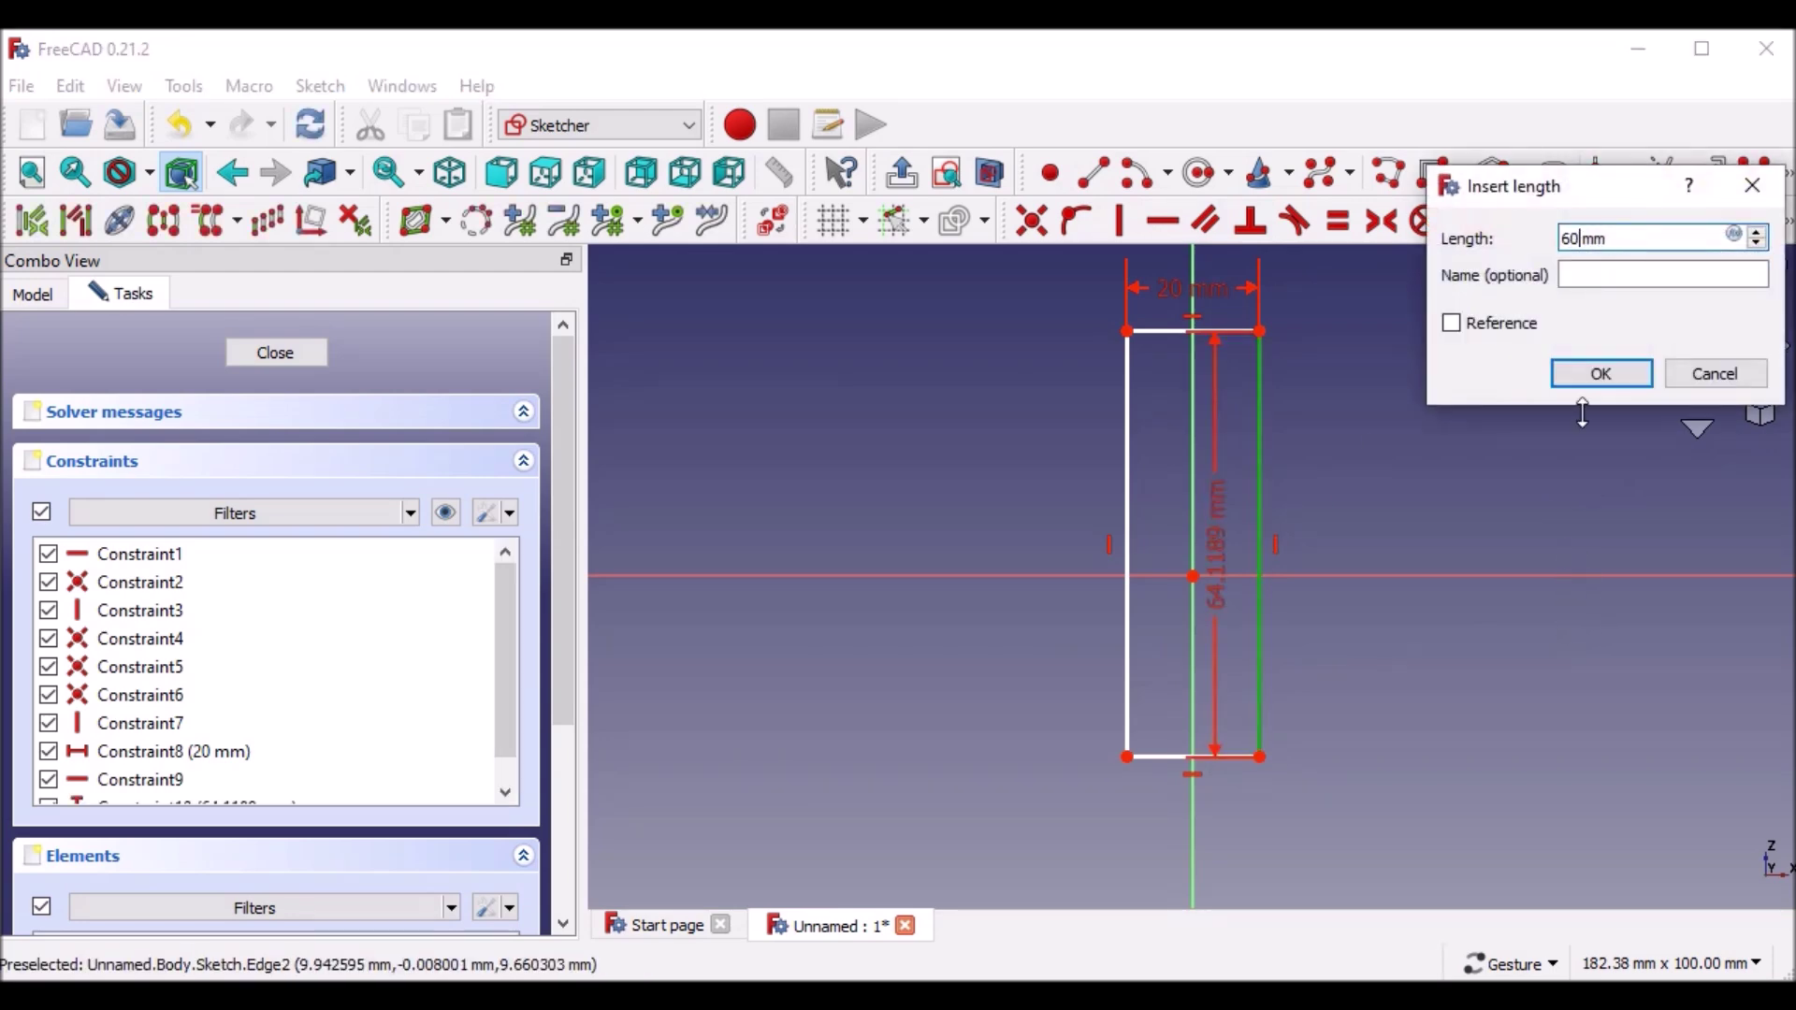
click(1601, 373)
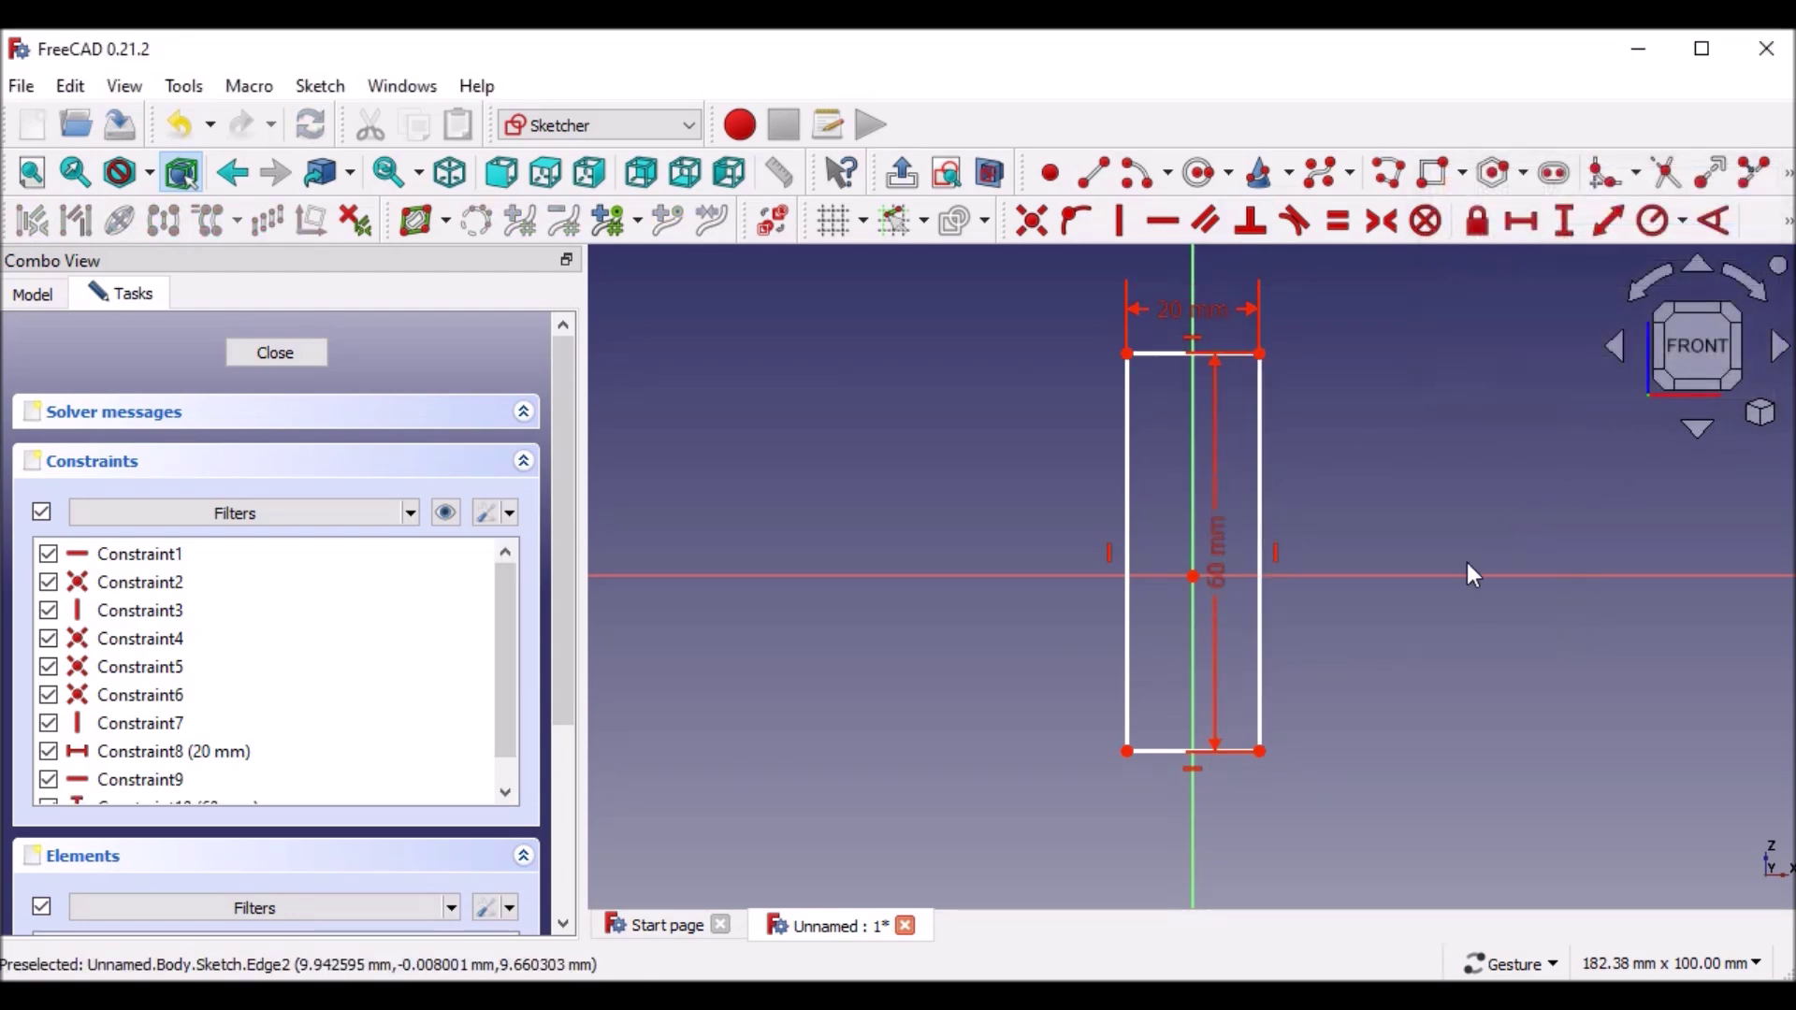
click(313, 346)
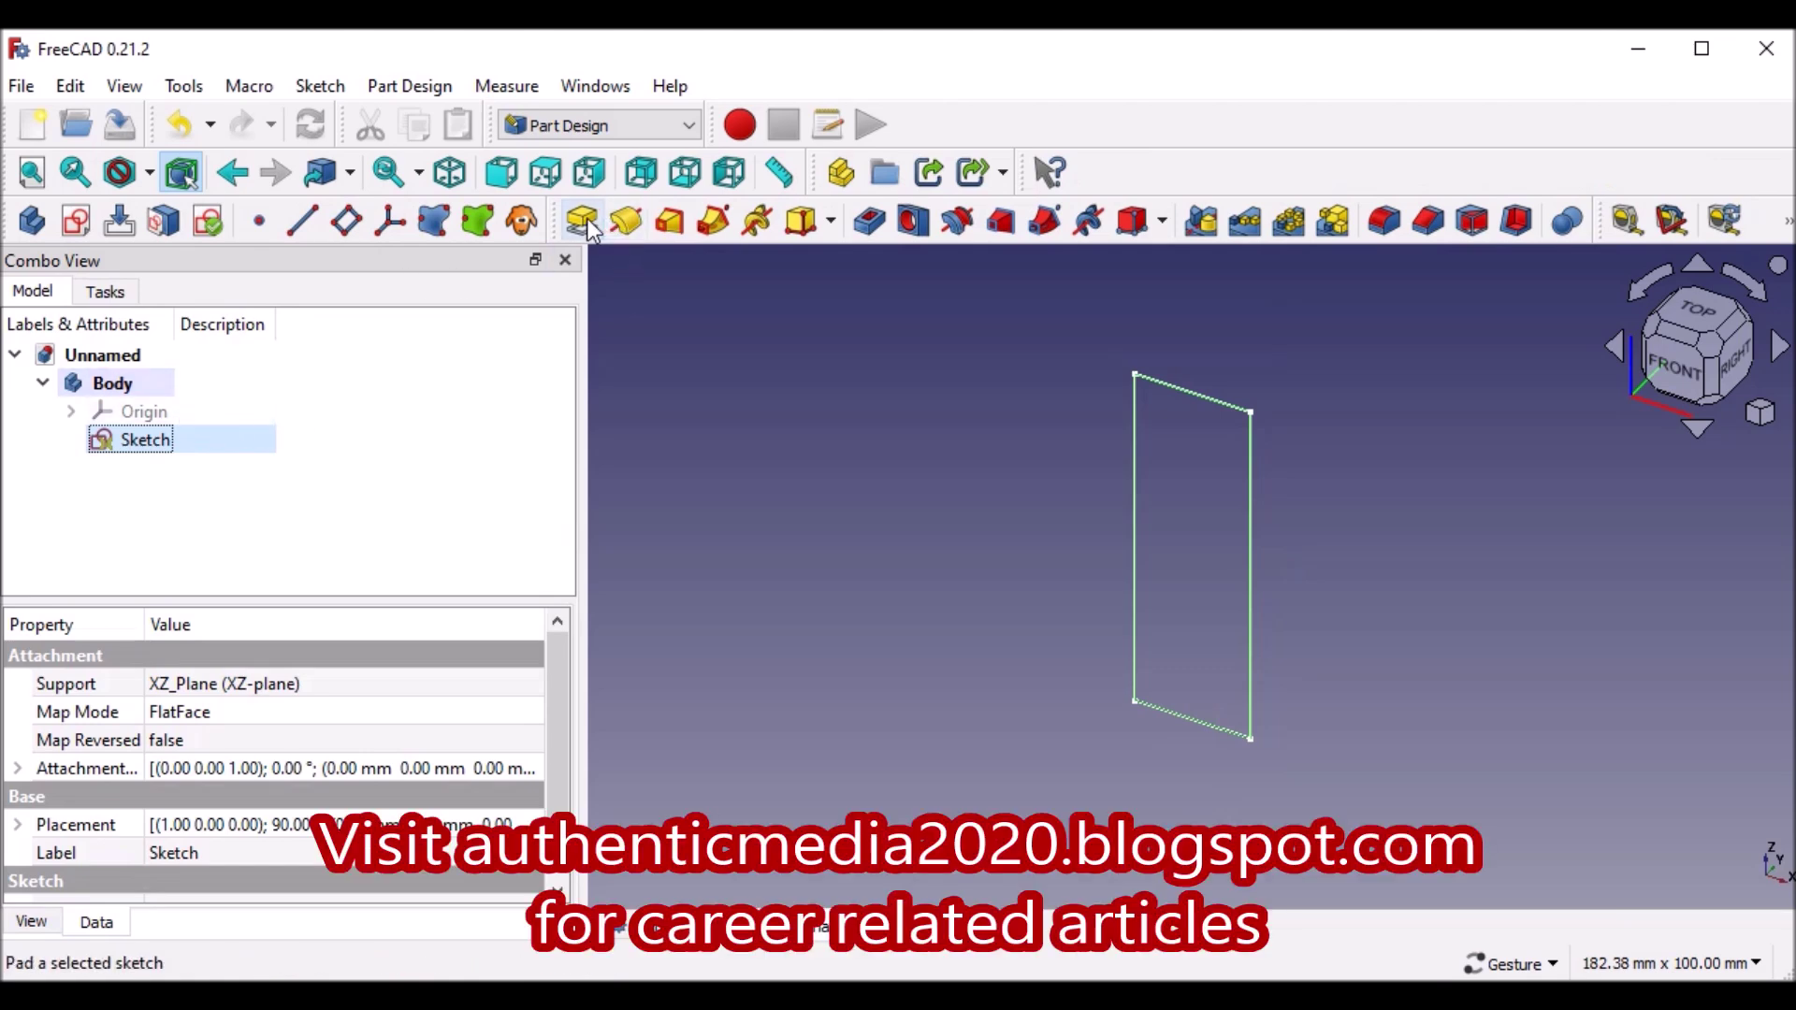
- Pad the rectangular sketch to a length of 60 mm to form the block
click(582, 221)
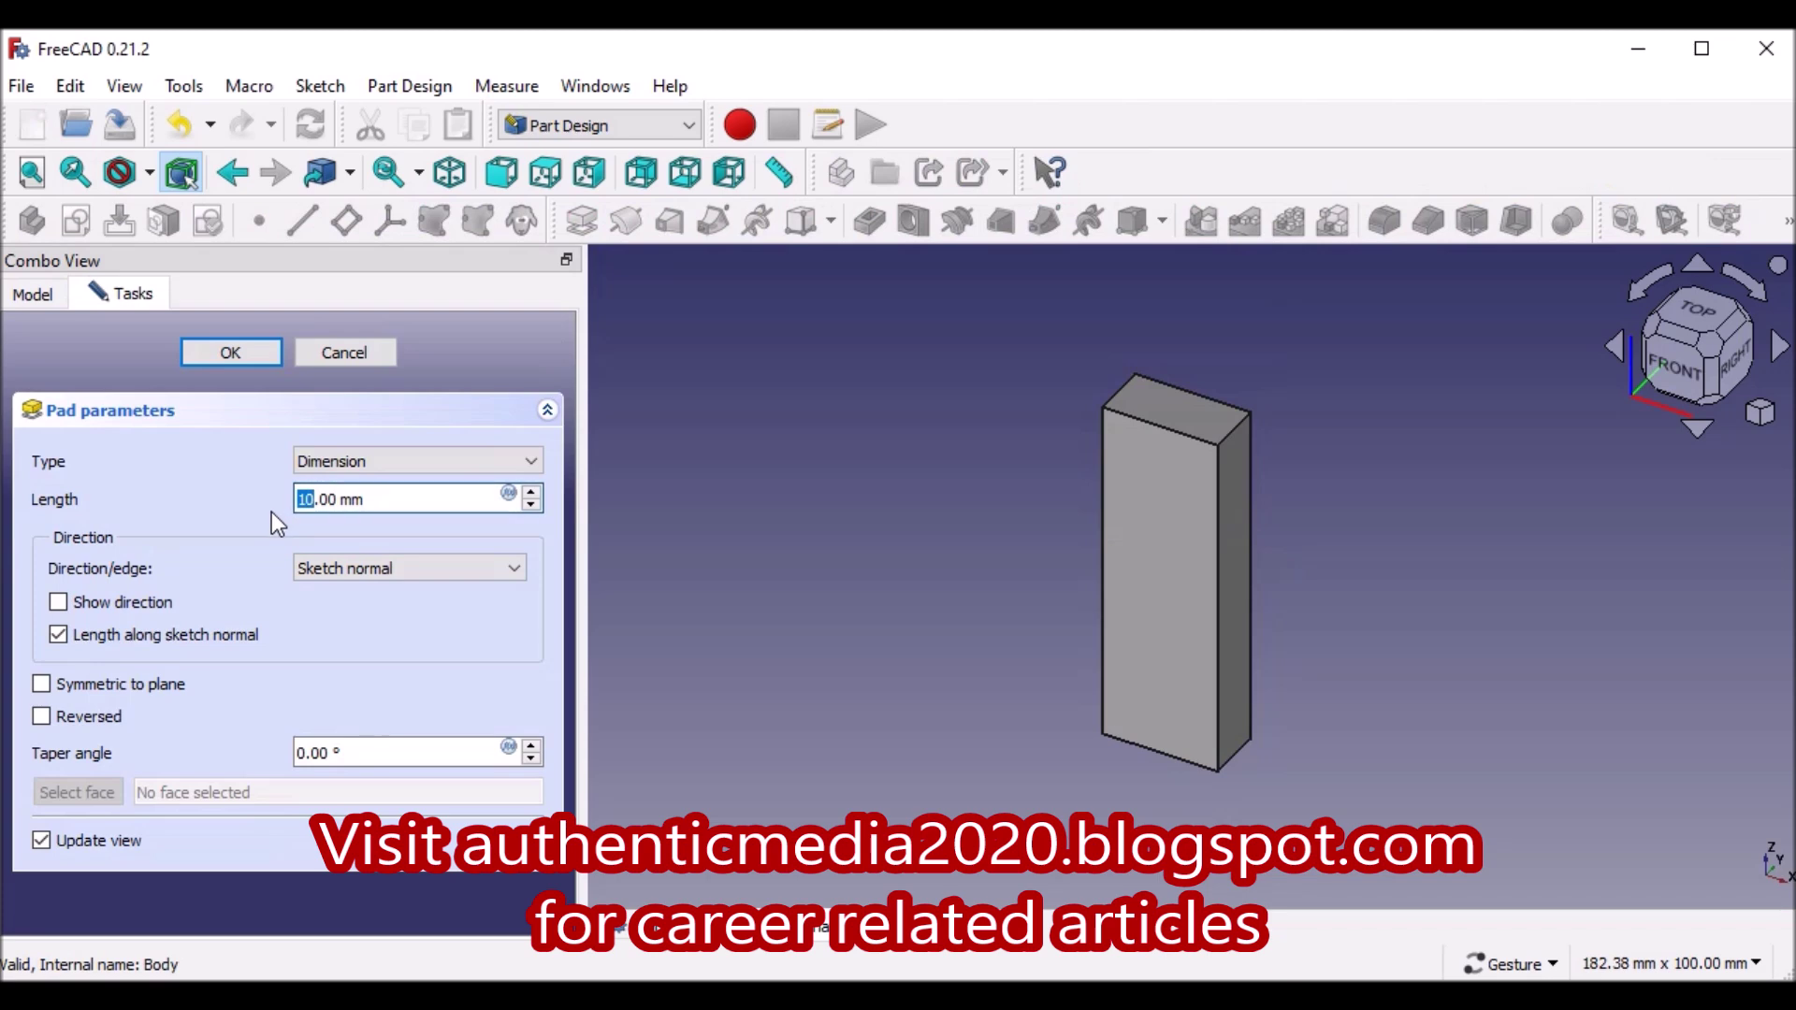
text(60)
click(247, 351)
mouse_move(756, 504)
mouse_down()
mouse_move(935, 409)
mouse_move(910, 525)
mouse_move(861, 446)
mouse_move(878, 570)
mouse_move(782, 485)
mouse_move(793, 436)
mouse_up()
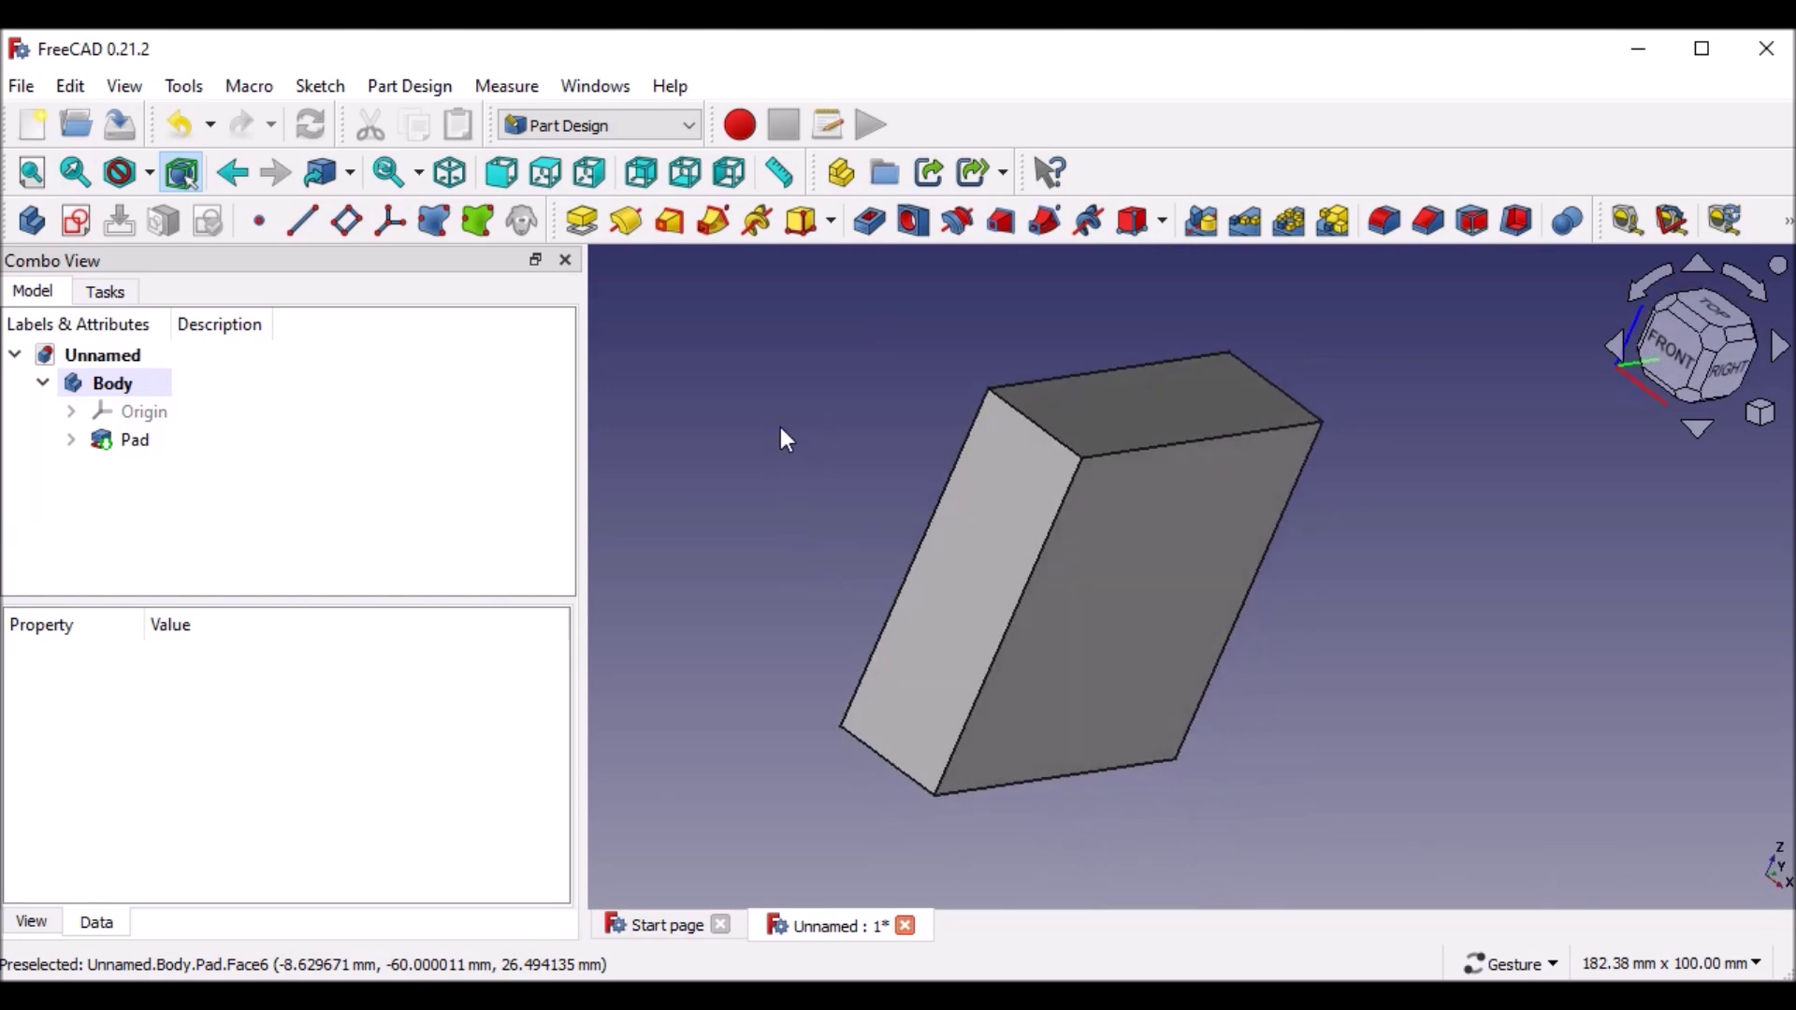
mouse_move(918, 637)
mouse_down()
mouse_move(1243, 657)
mouse_move(1542, 712)
mouse_move(1534, 678)
mouse_up()
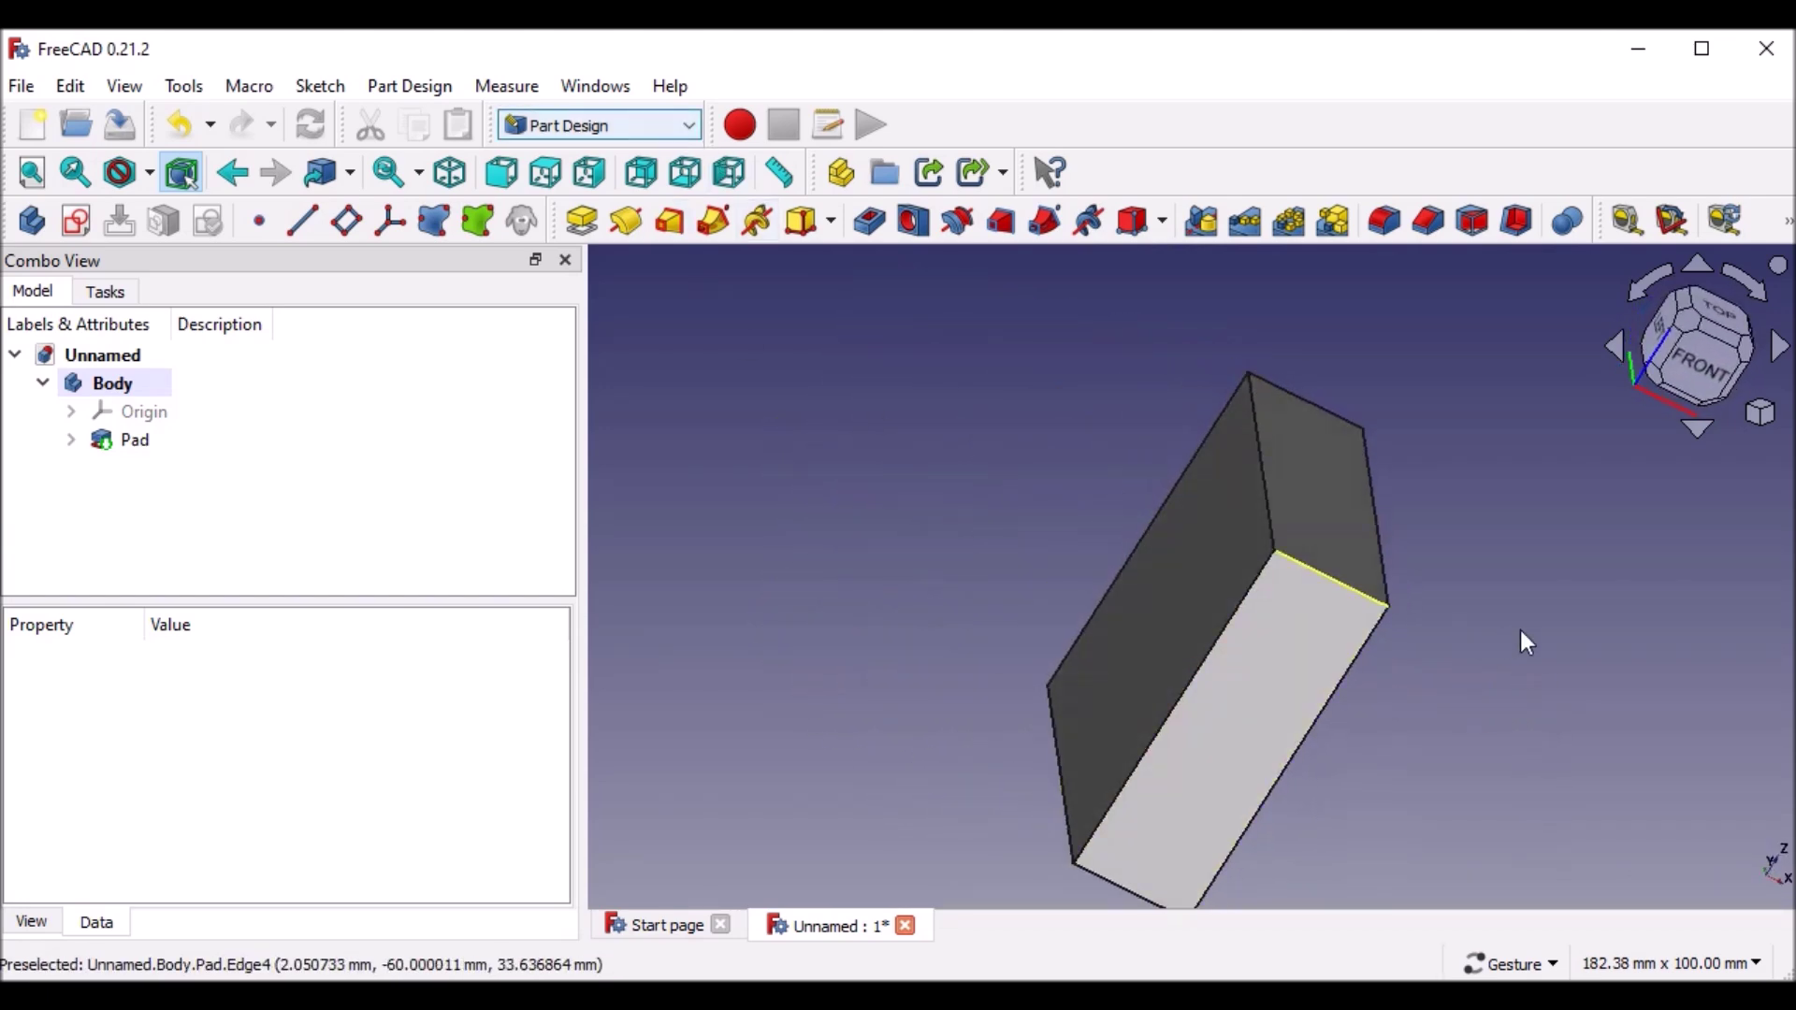
click(1690, 357)
mouse_move(1066, 572)
mouse_down()
mouse_move(1154, 589)
mouse_move(914, 585)
mouse_move(1130, 592)
mouse_move(1114, 587)
mouse_up()
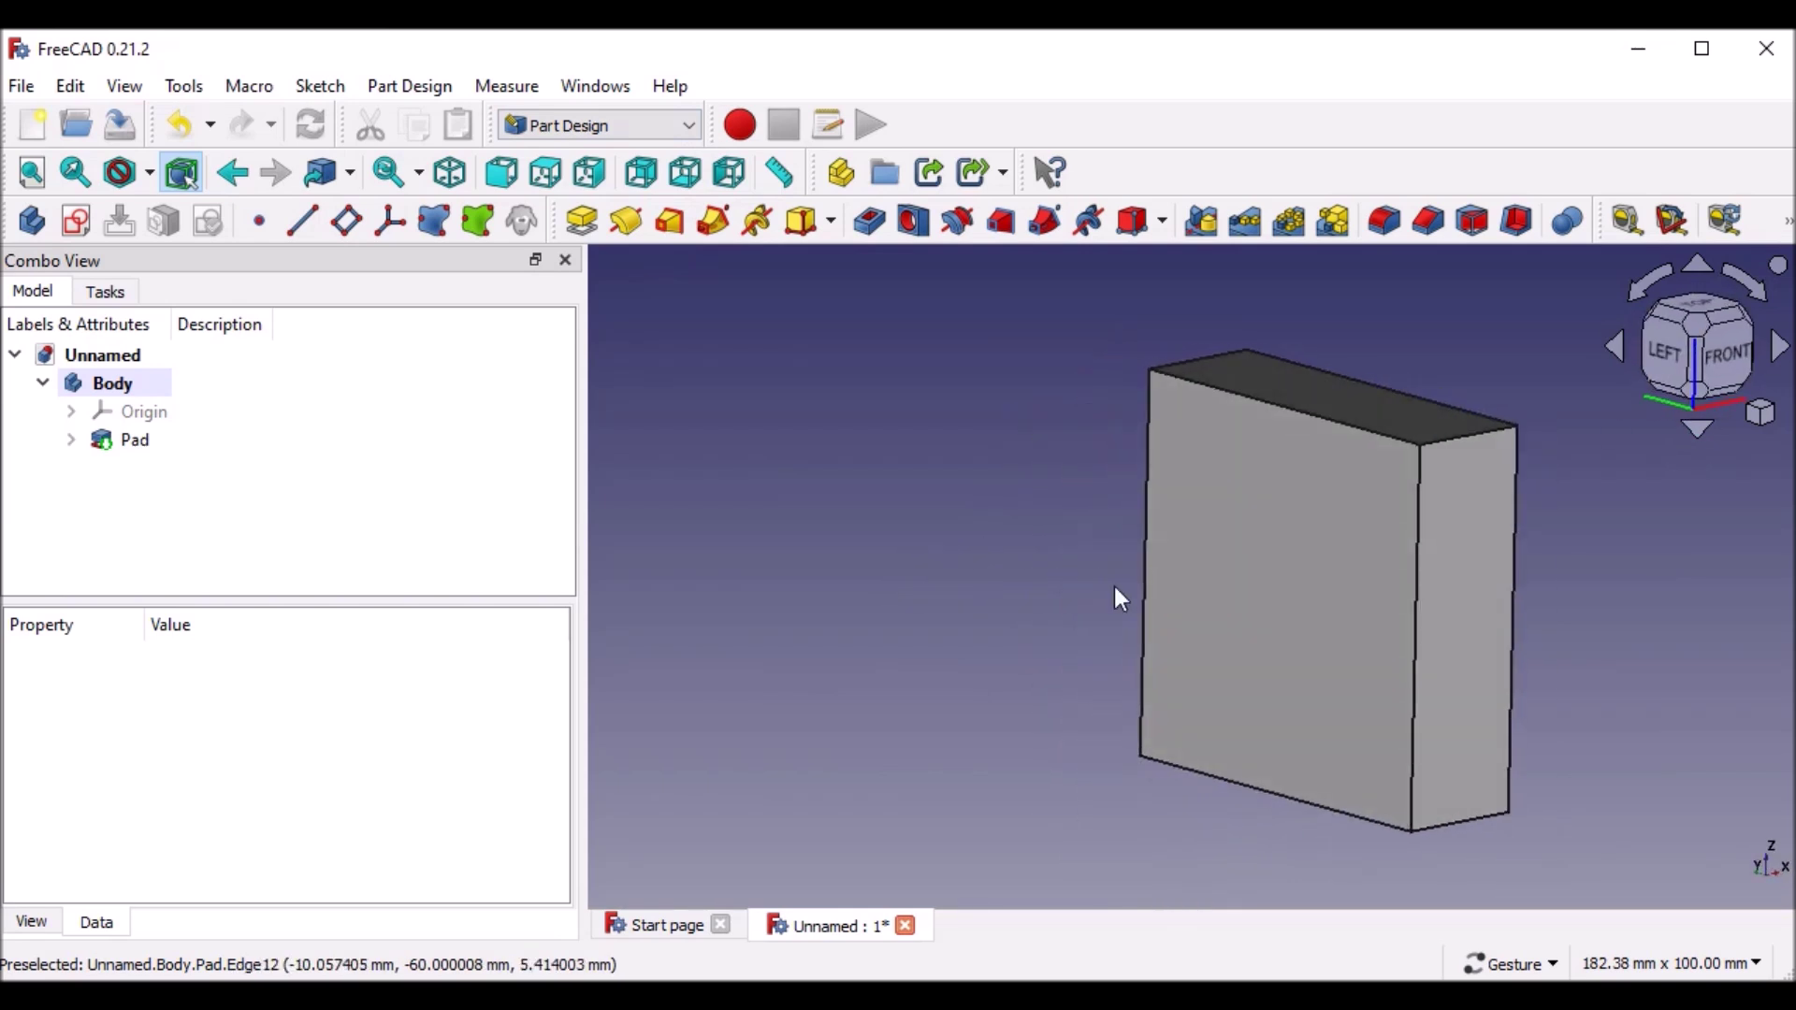
- Switch to the FEM workbench, add an Analysis container, and select the Pad
click(657, 128)
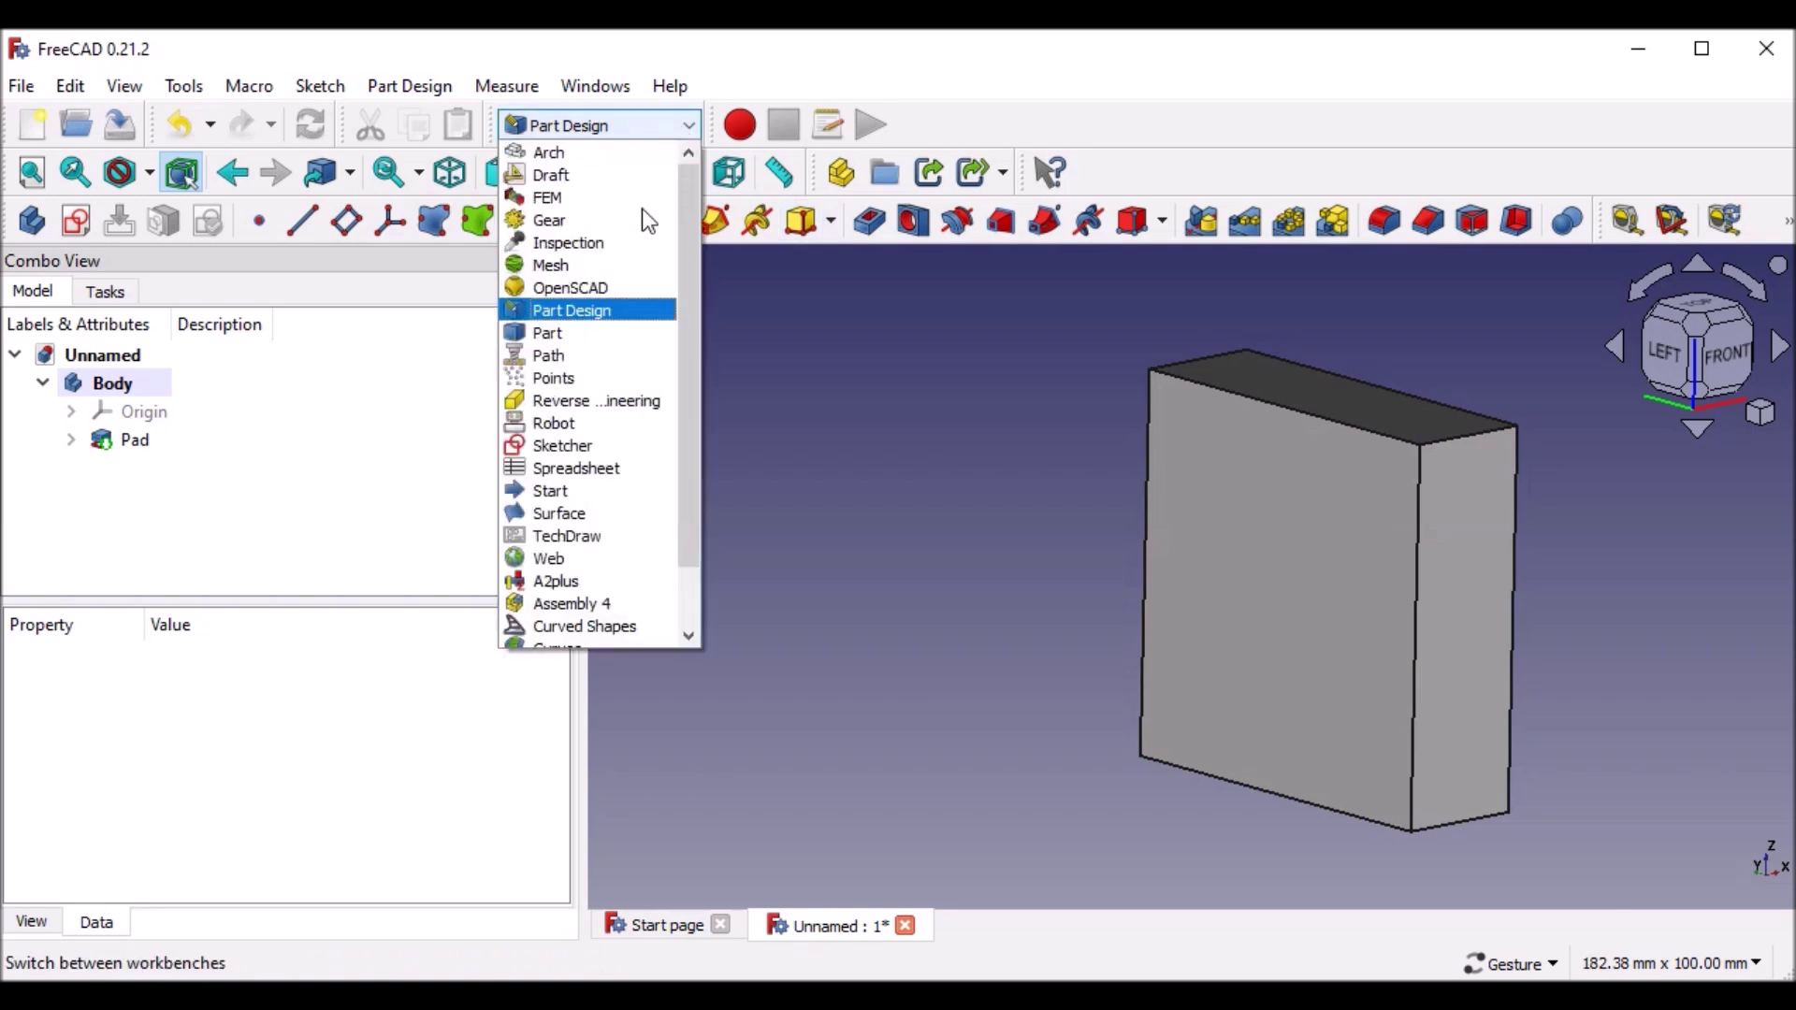
click(556, 198)
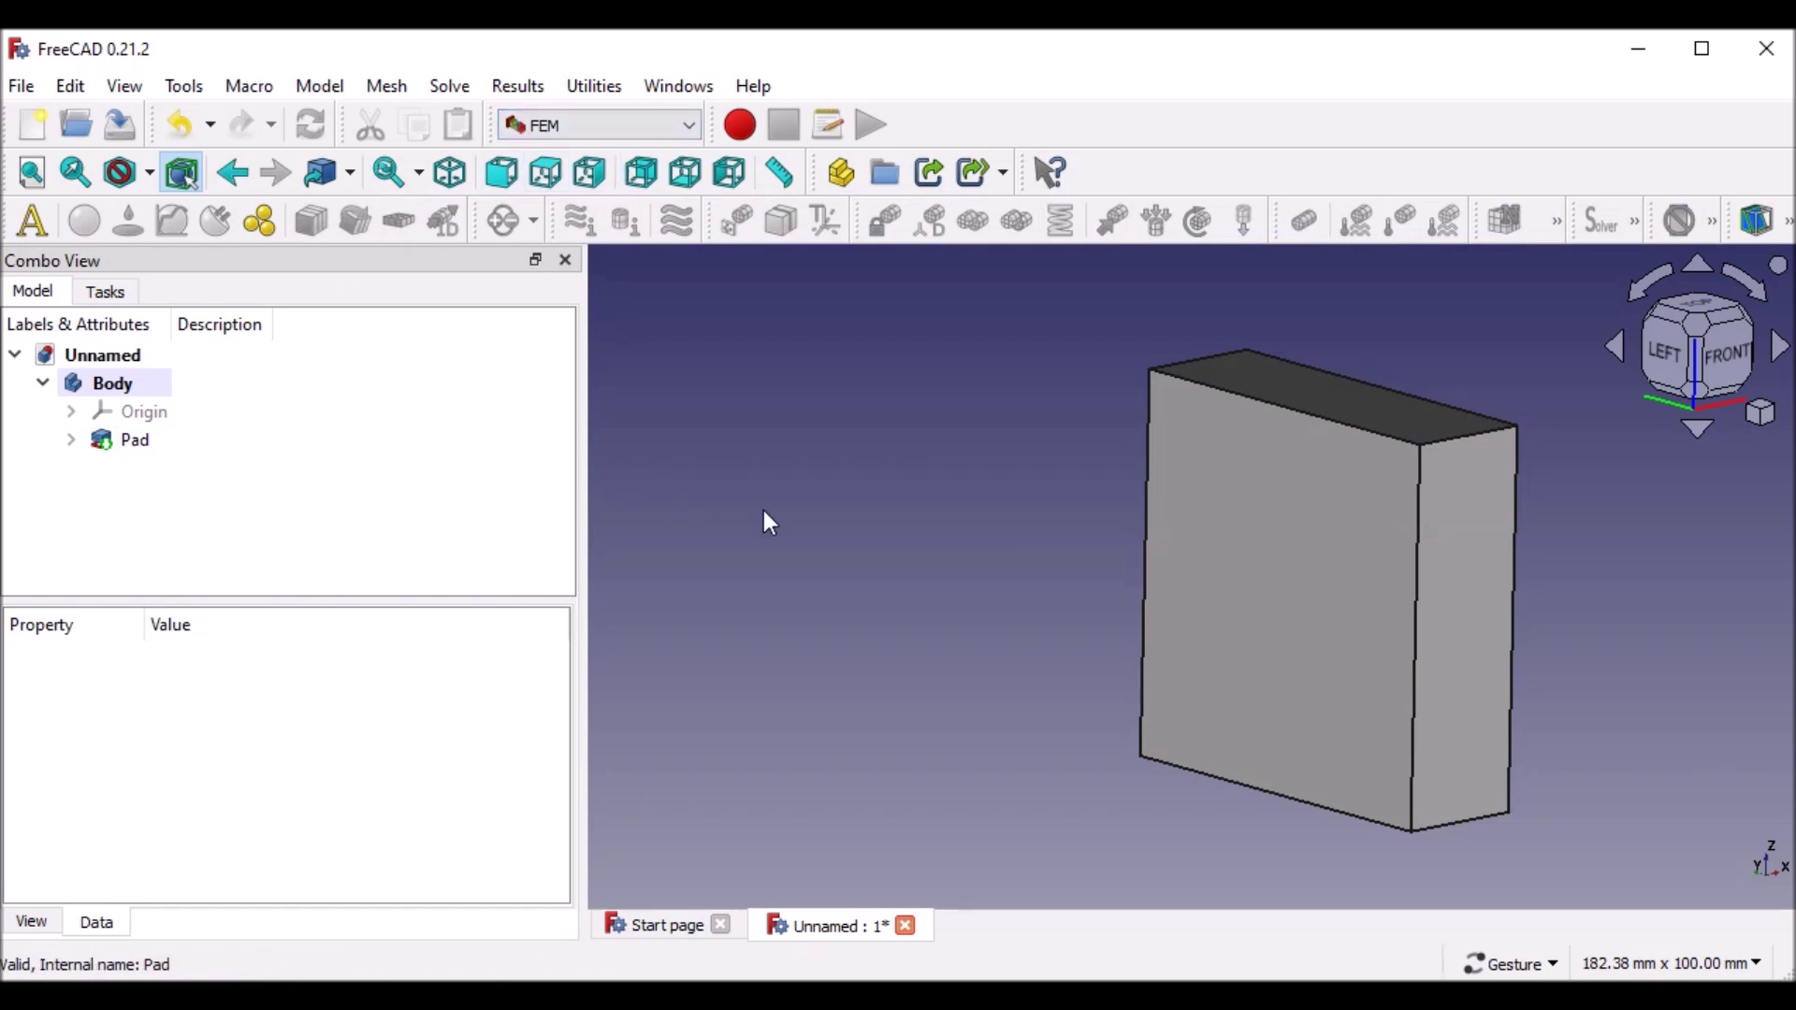
click(32, 221)
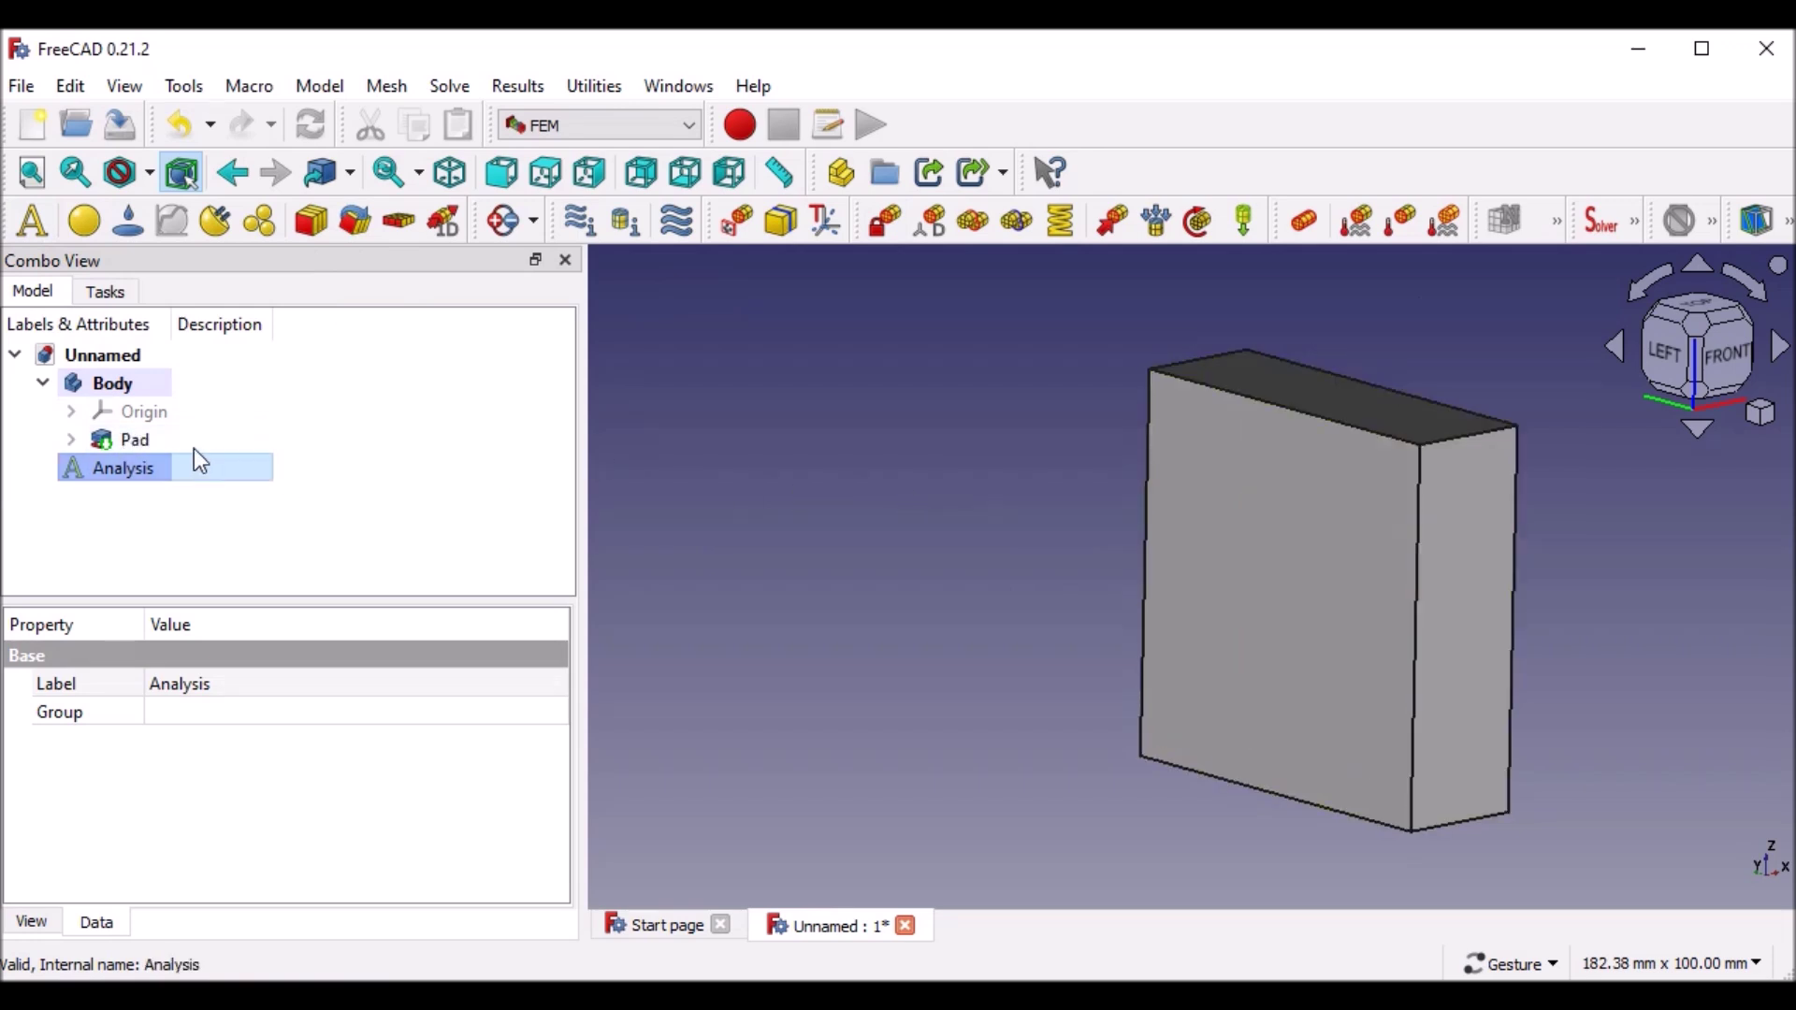
click(126, 438)
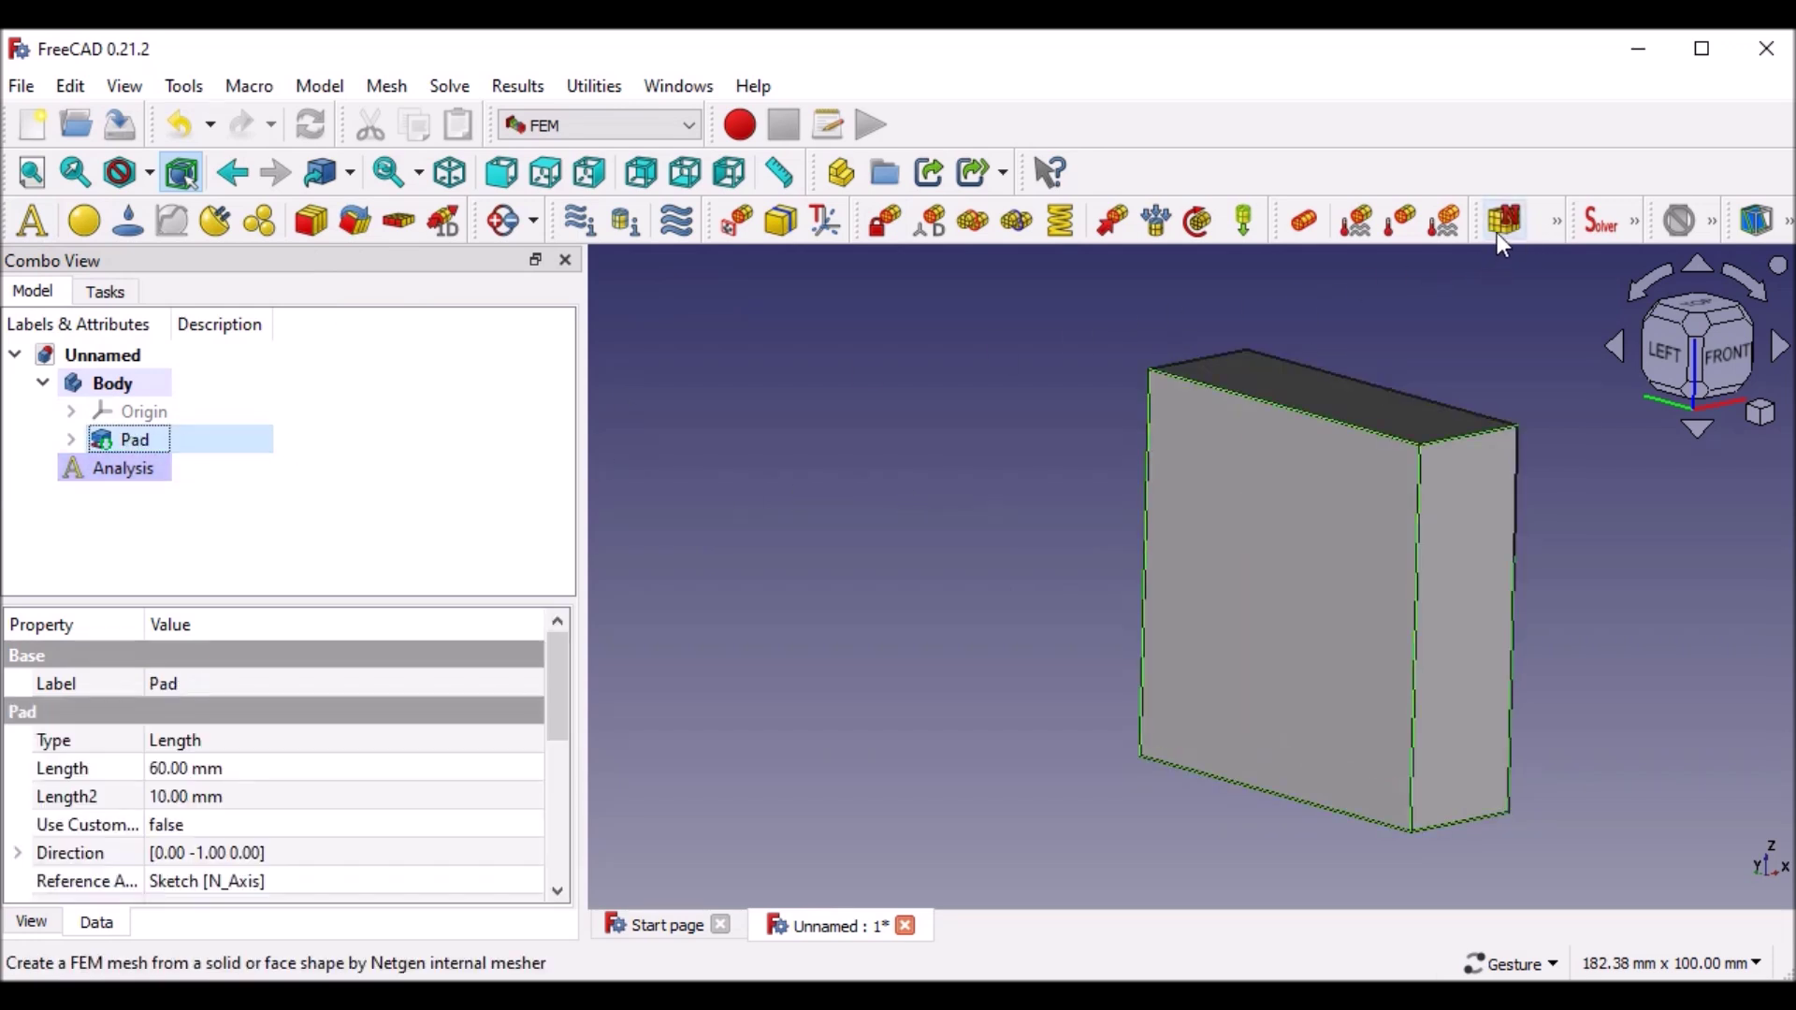
click(1558, 223)
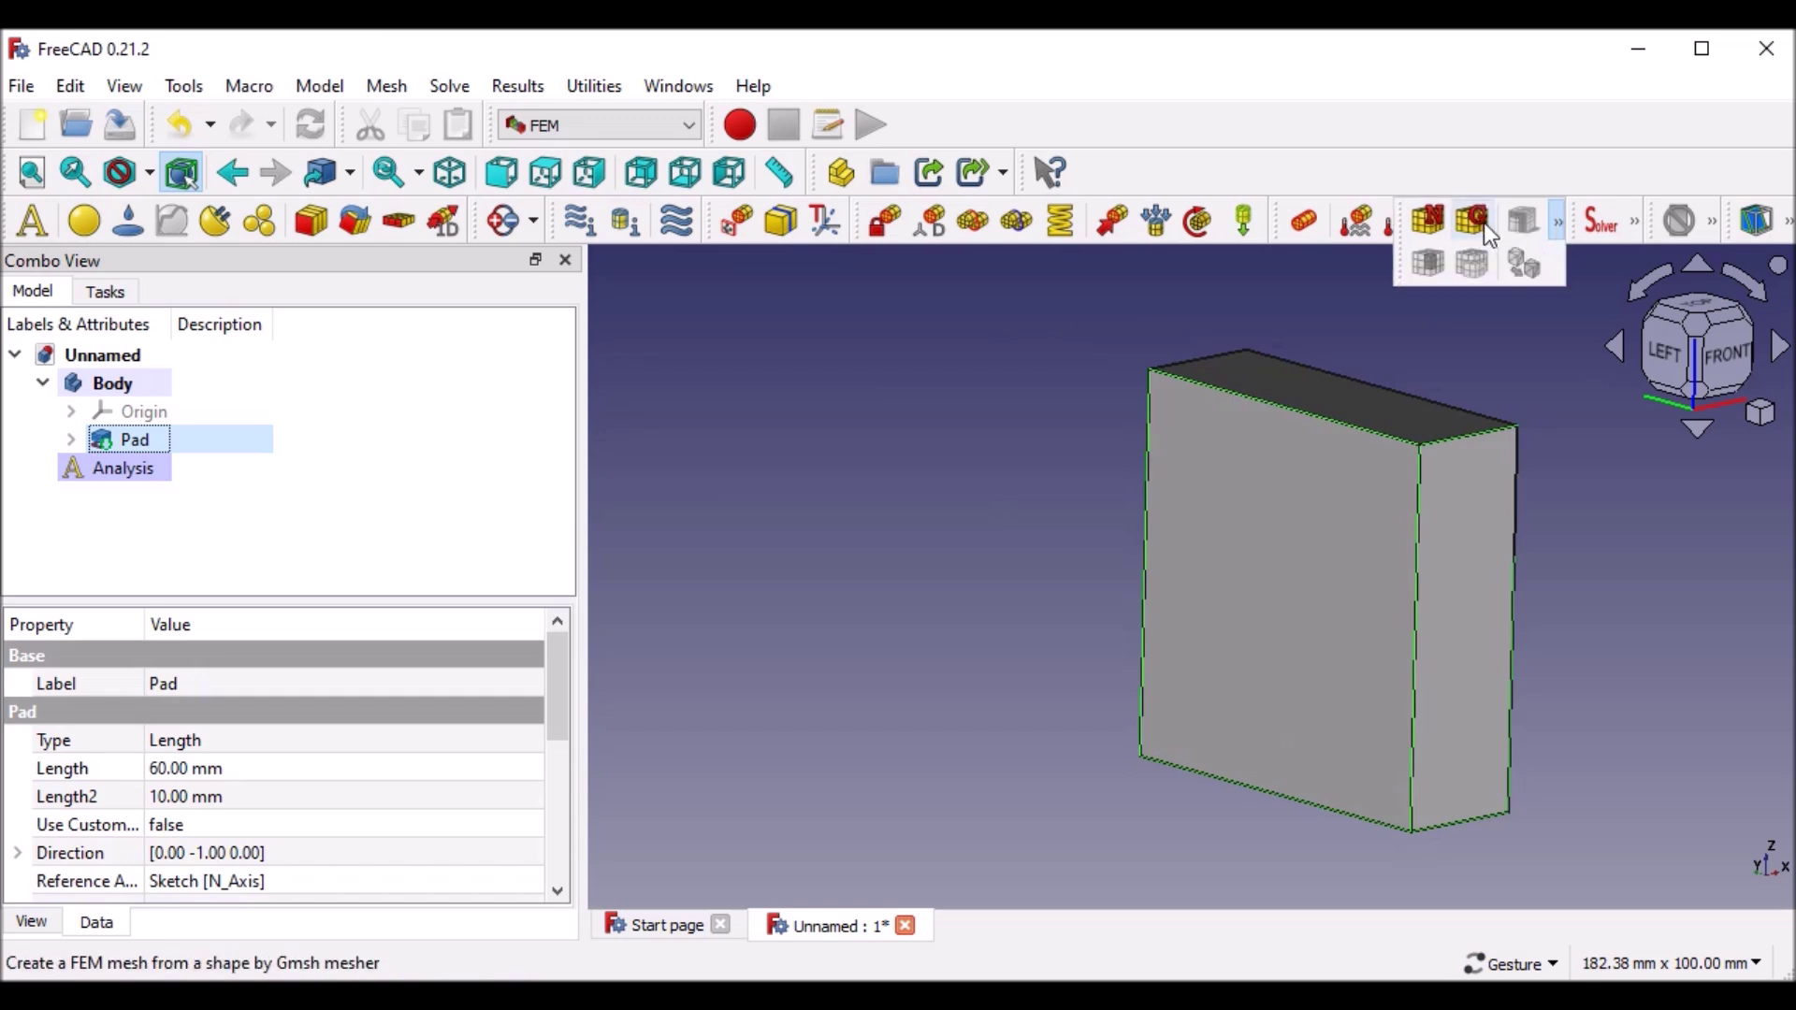
- Generate a Gmsh mesh of the Pad and expand the Analysis to show FEMMeshGmsh
click(1484, 223)
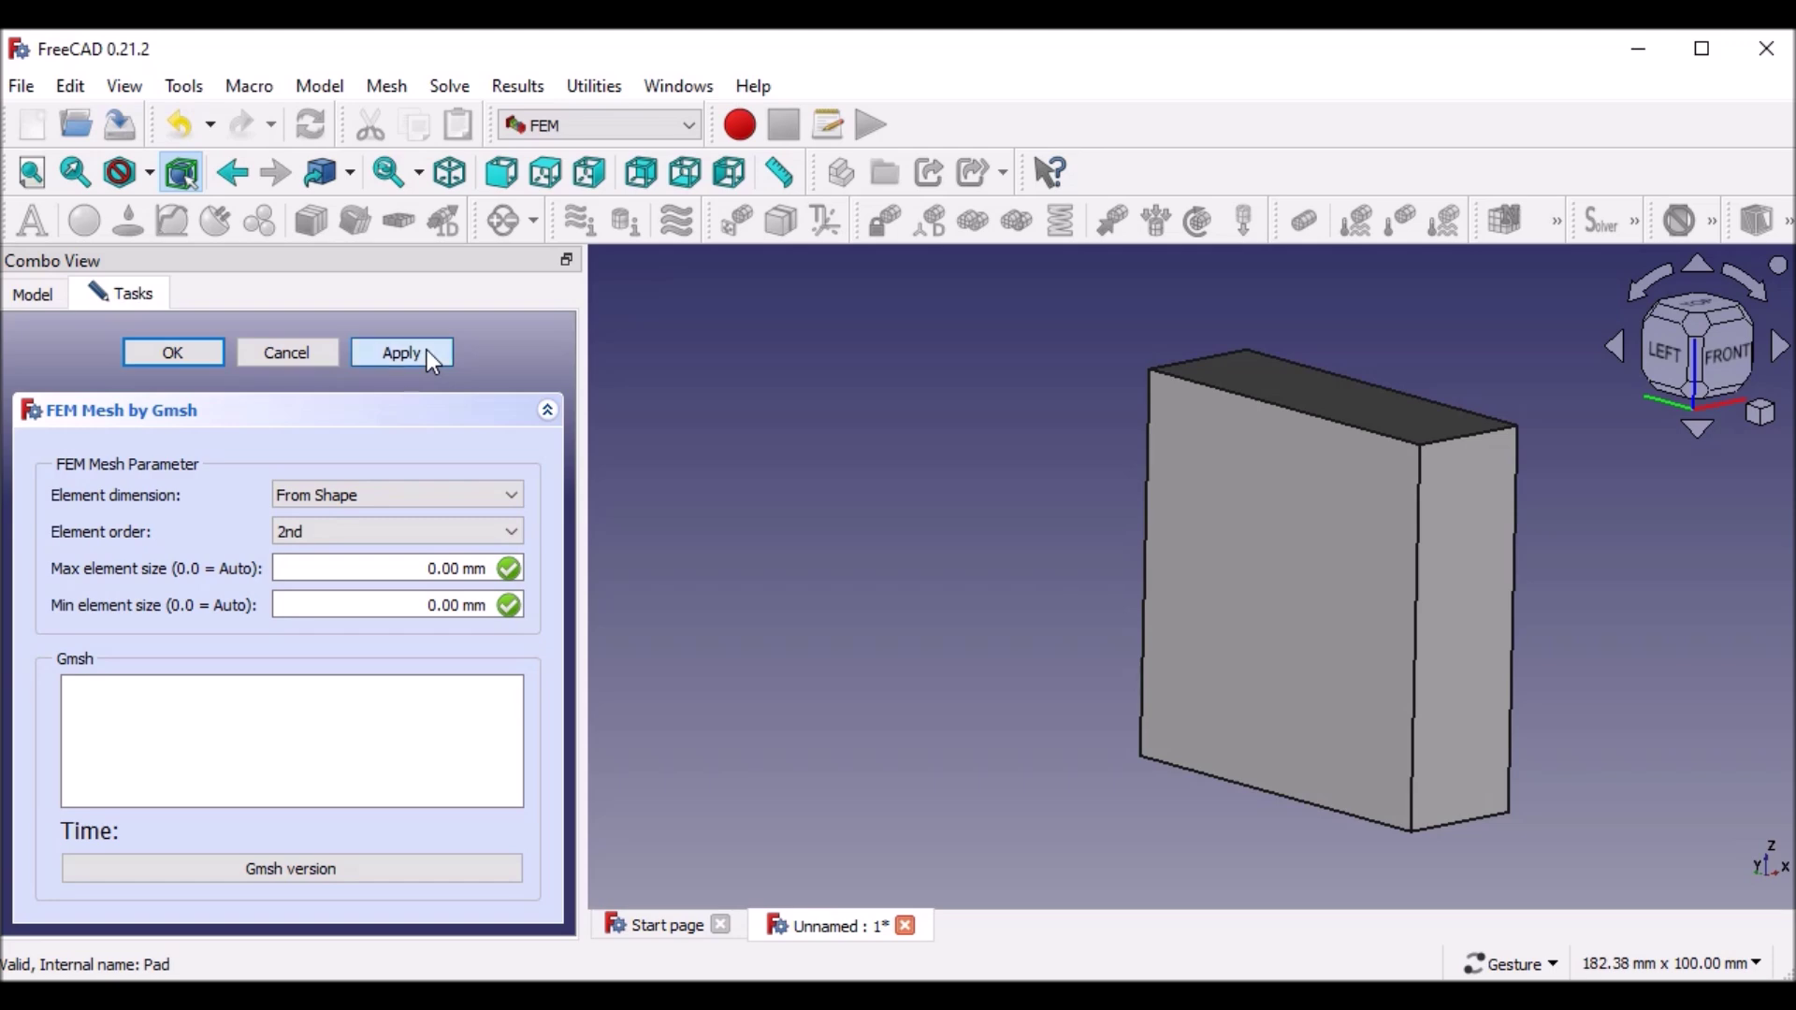
click(427, 352)
click(183, 352)
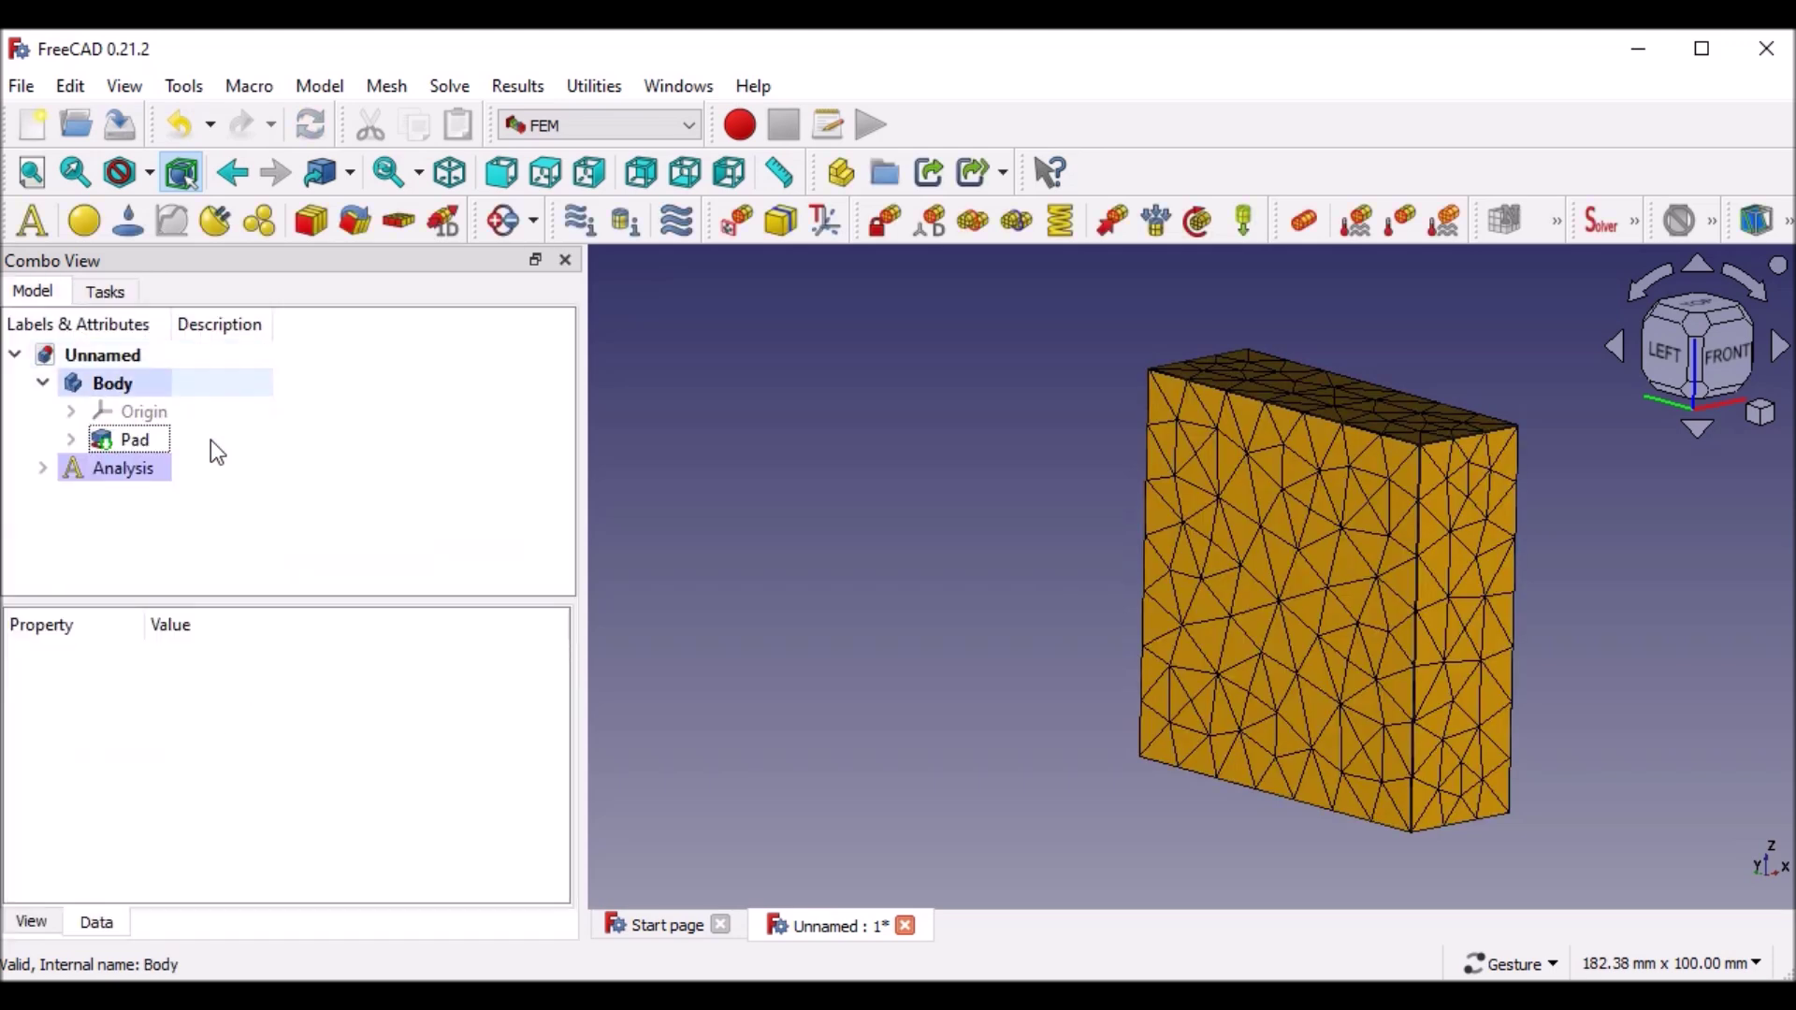
click(43, 467)
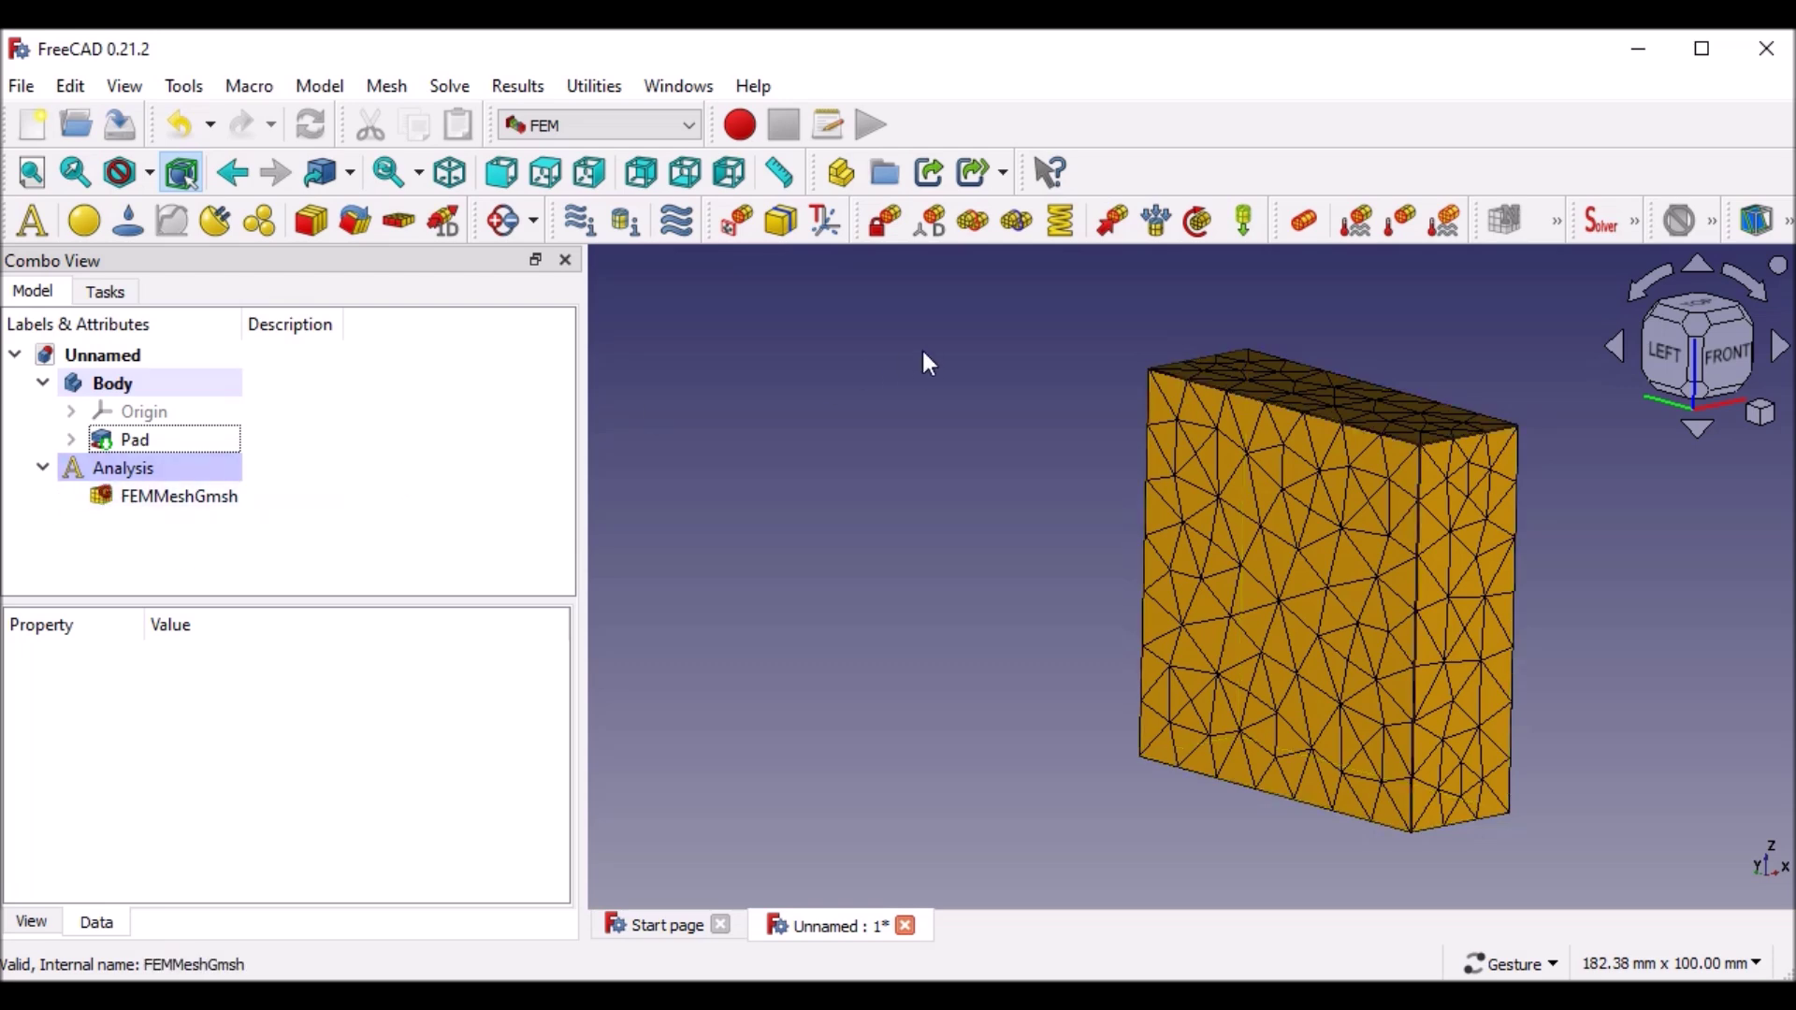
mouse_move(873, 544)
mouse_down()
mouse_move(770, 550)
mouse_move(879, 565)
mouse_move(886, 521)
mouse_move(864, 545)
mouse_move(754, 519)
mouse_up()
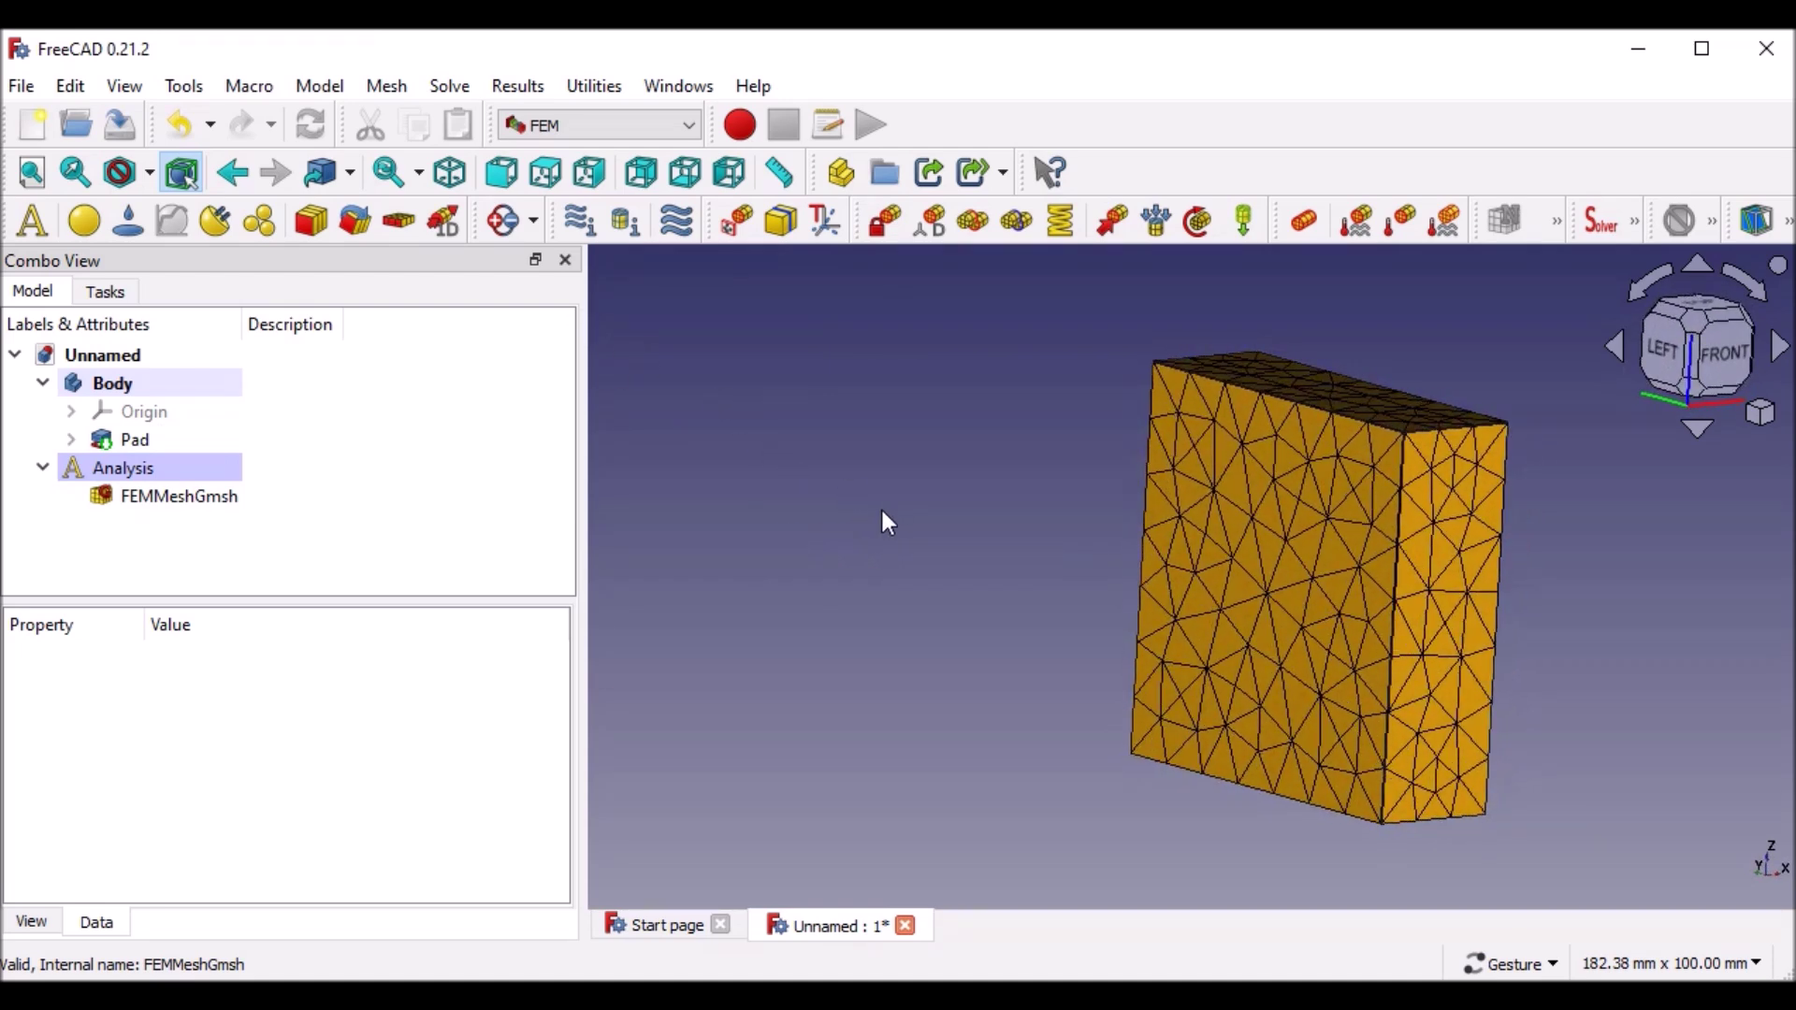
drag(879, 507, 808, 525)
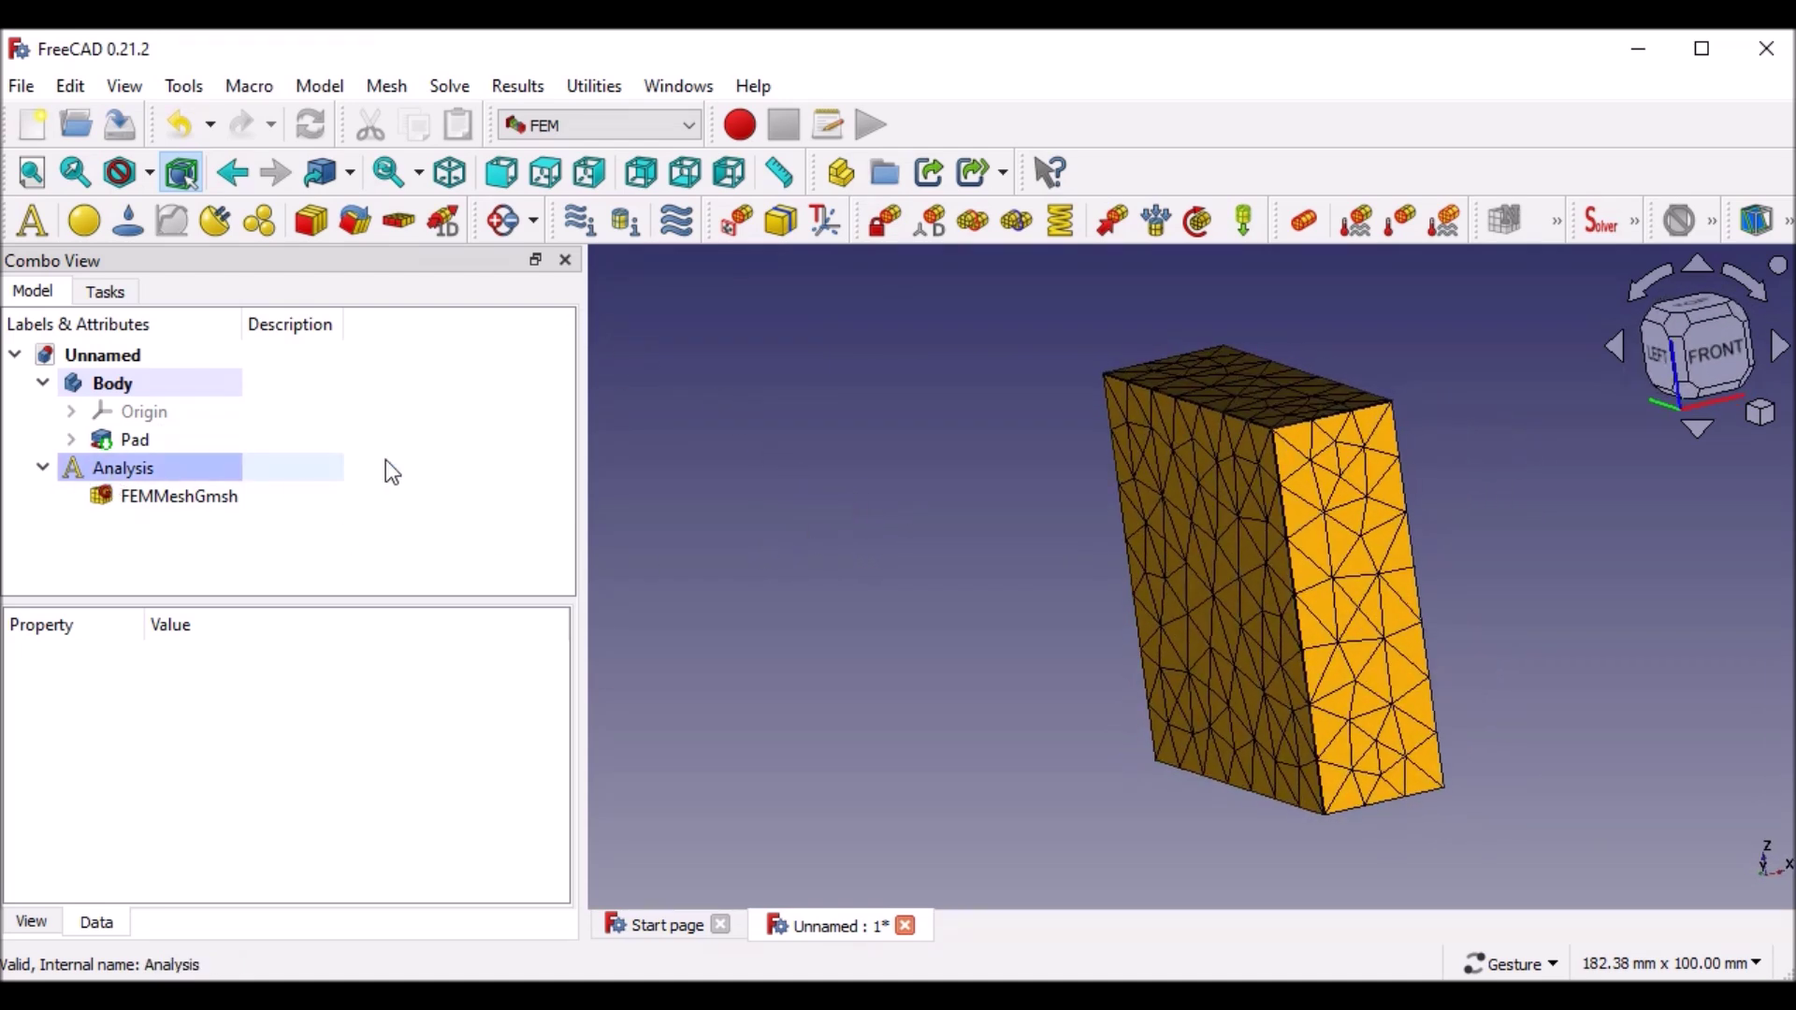
click(884, 222)
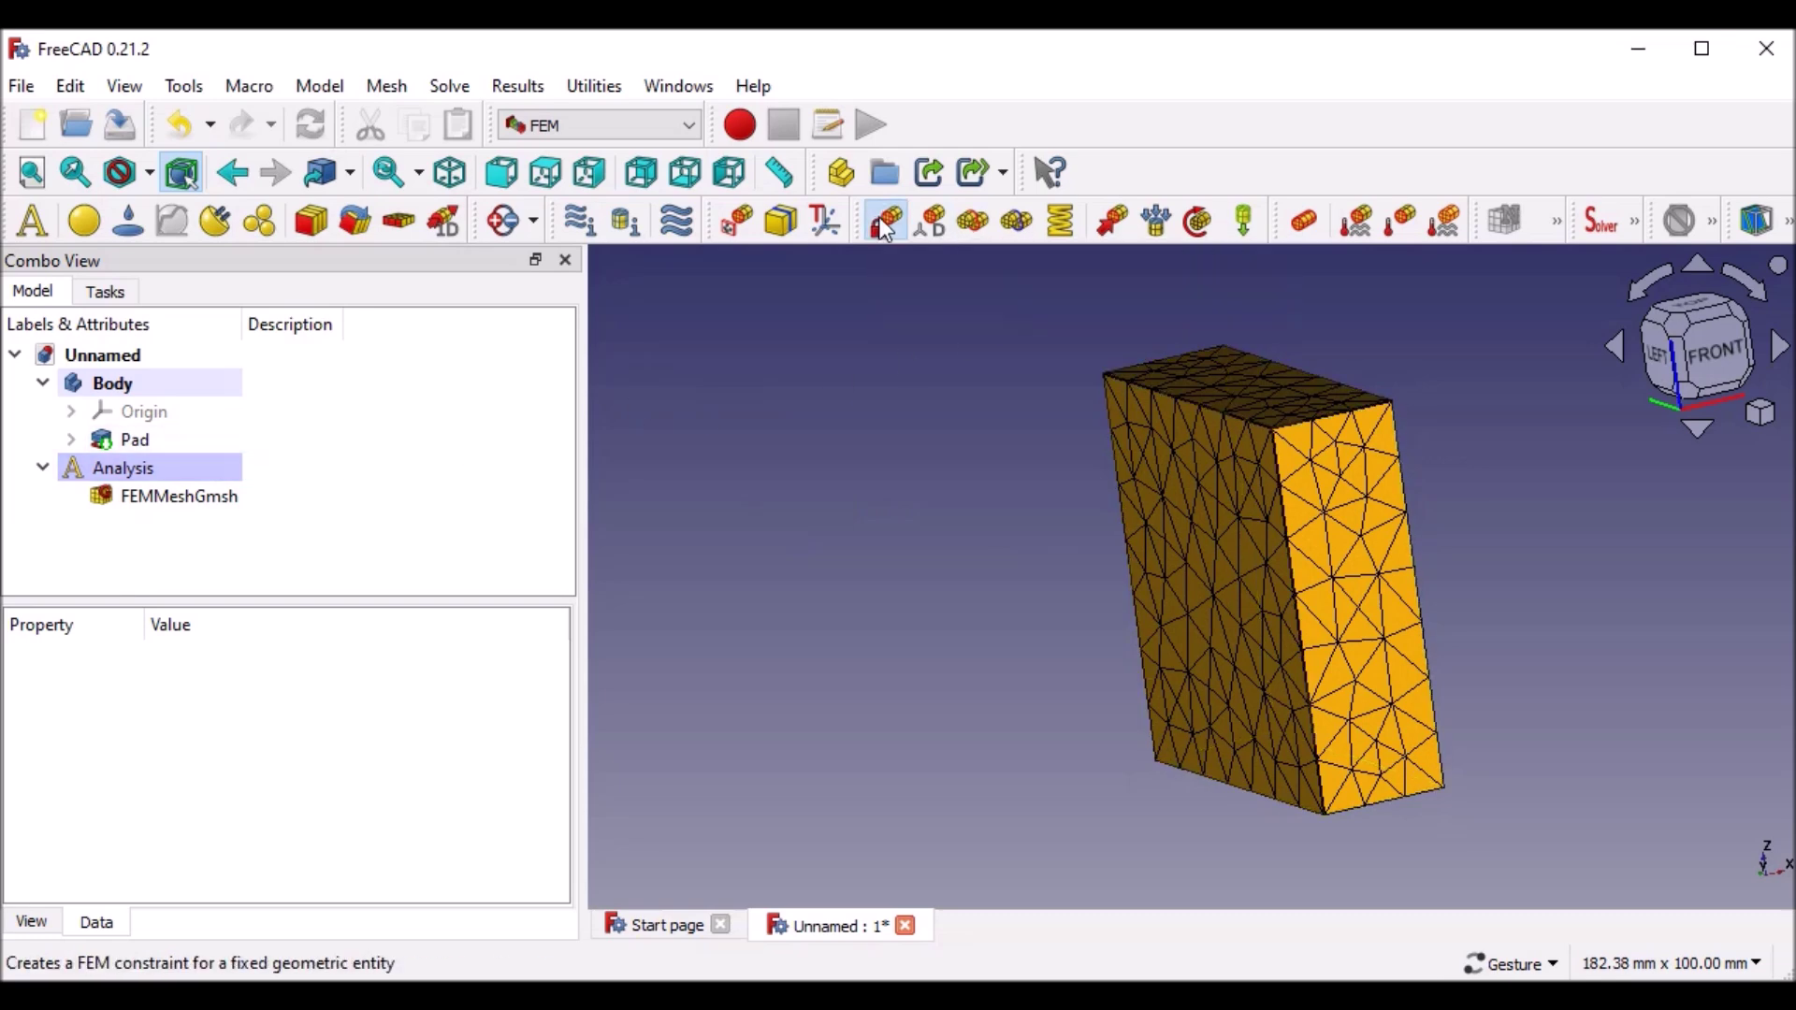
- Fix the block's bottom face Pad:Face3, removing the mistakenly added Pad:Face4
click(1220, 597)
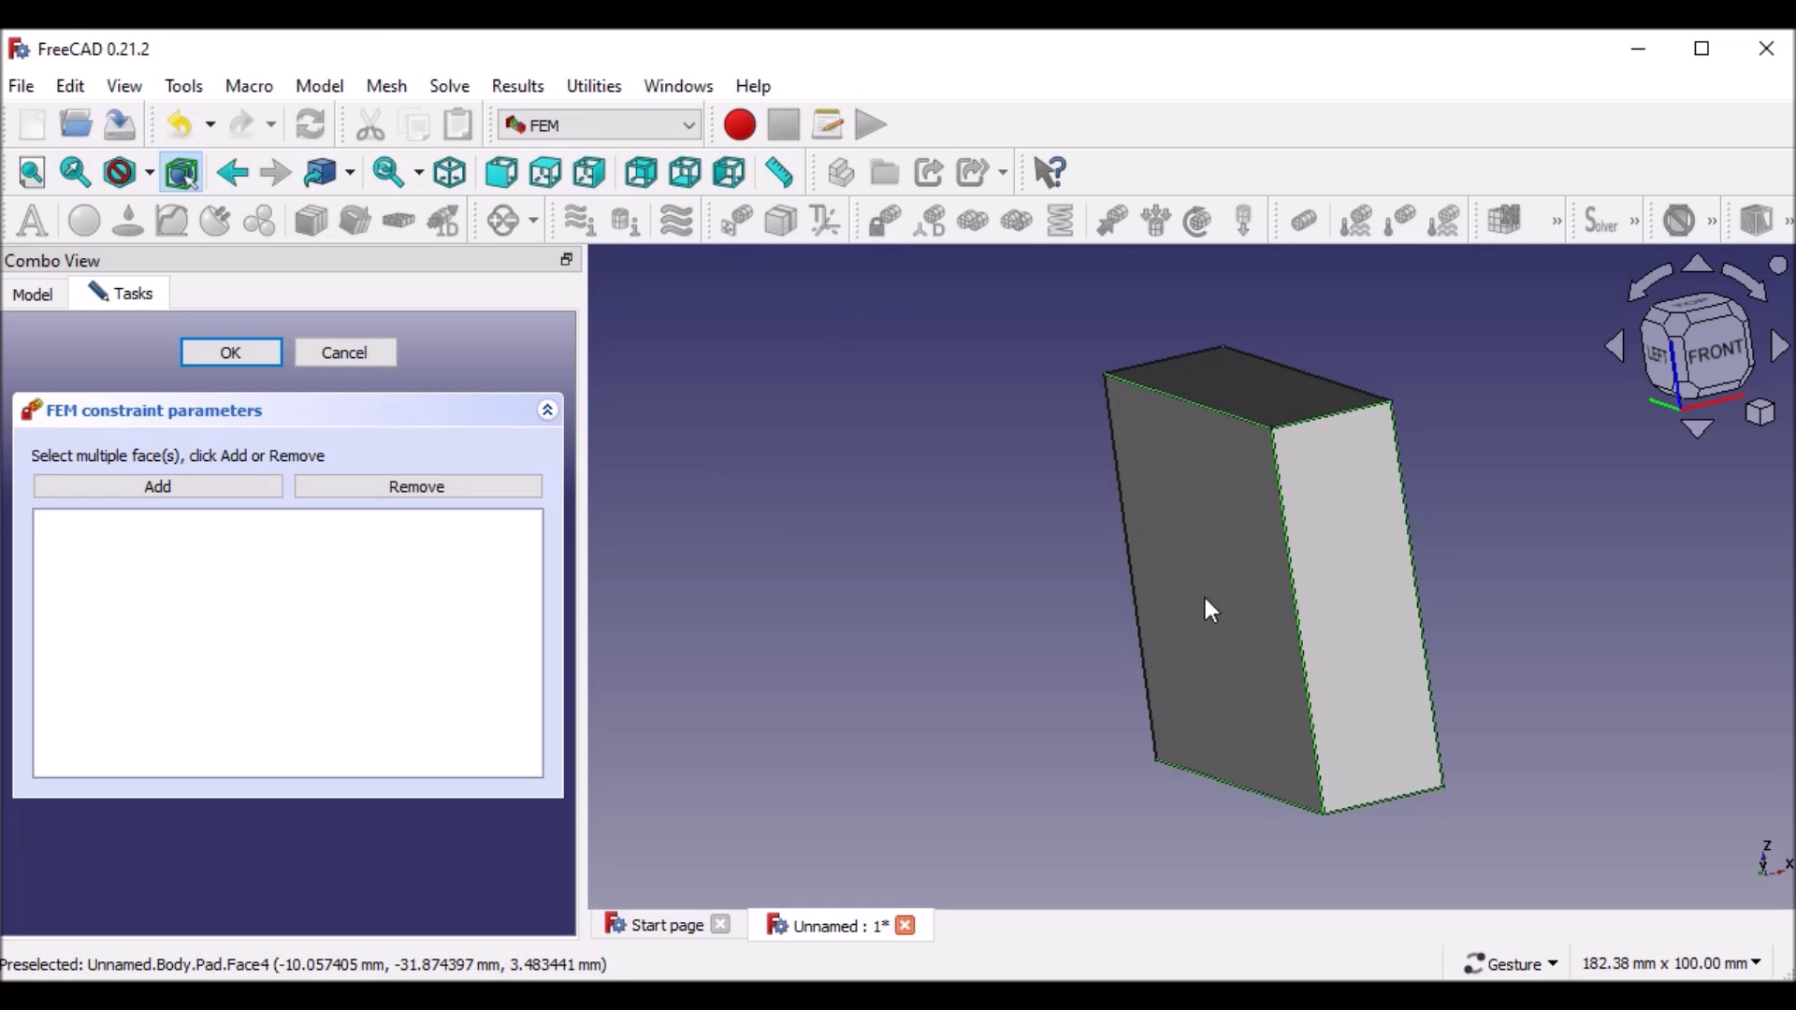
click(232, 487)
click(1179, 515)
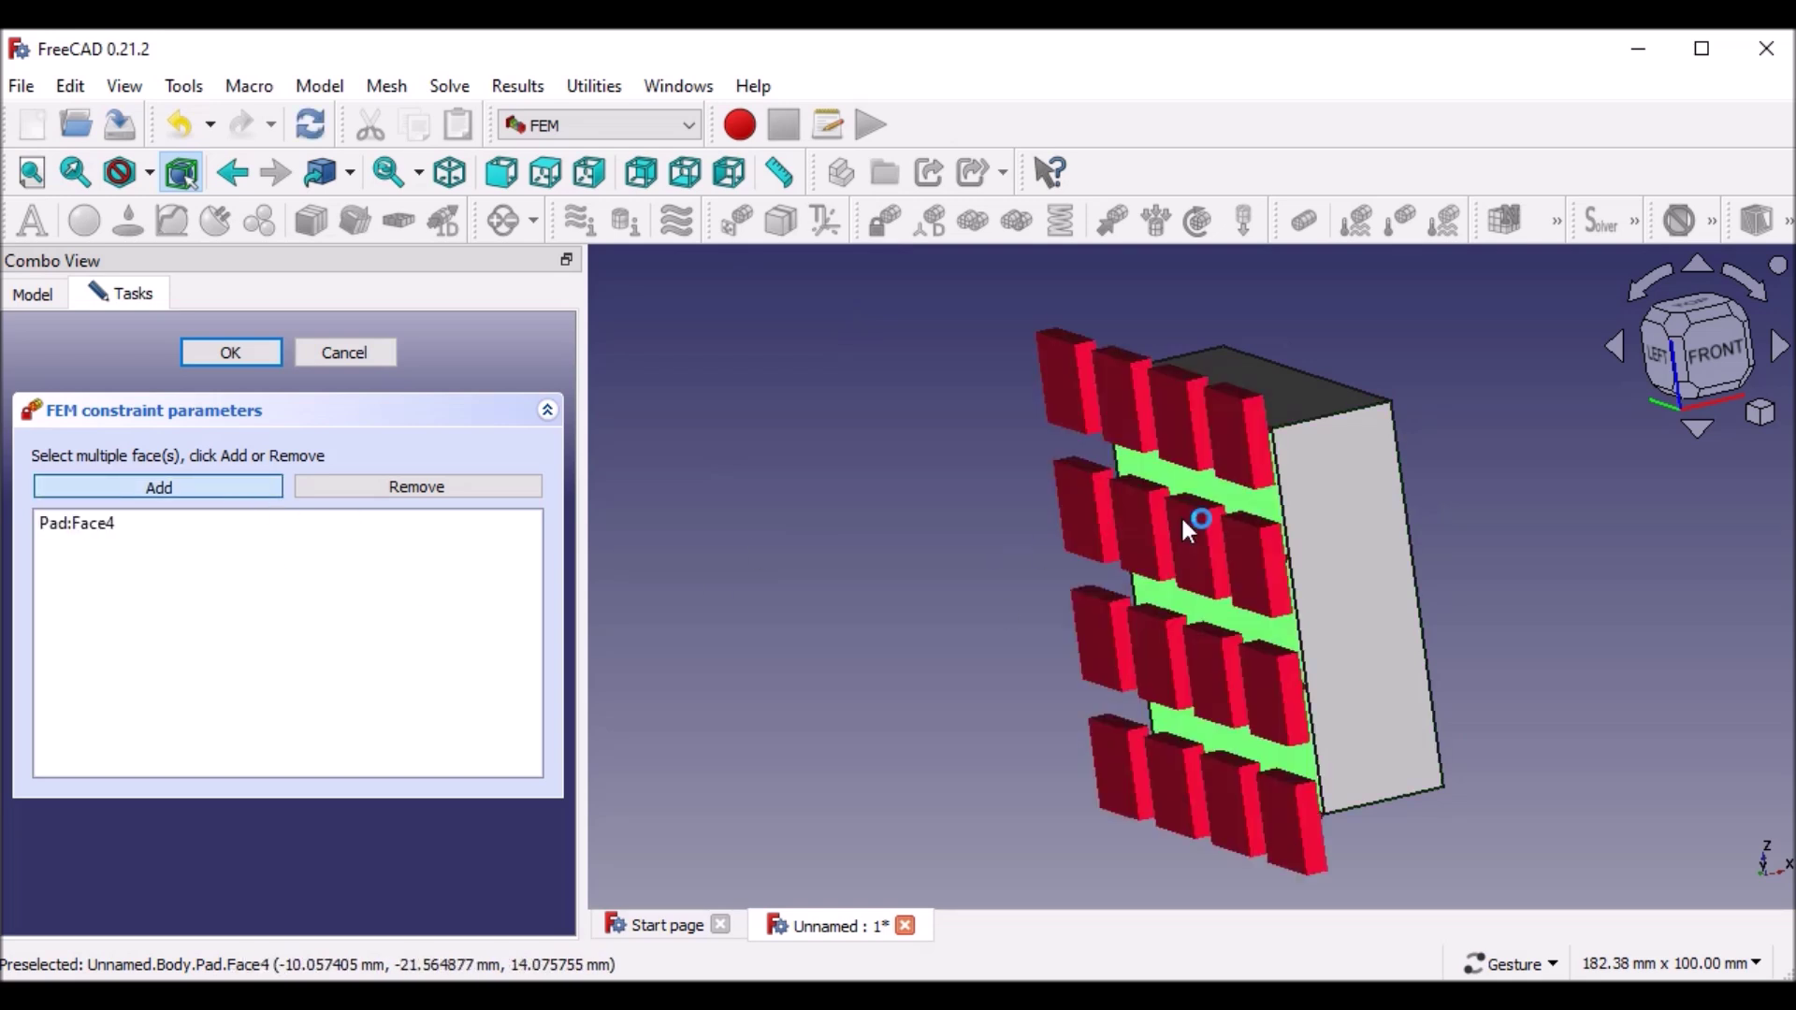
right_click(93, 524)
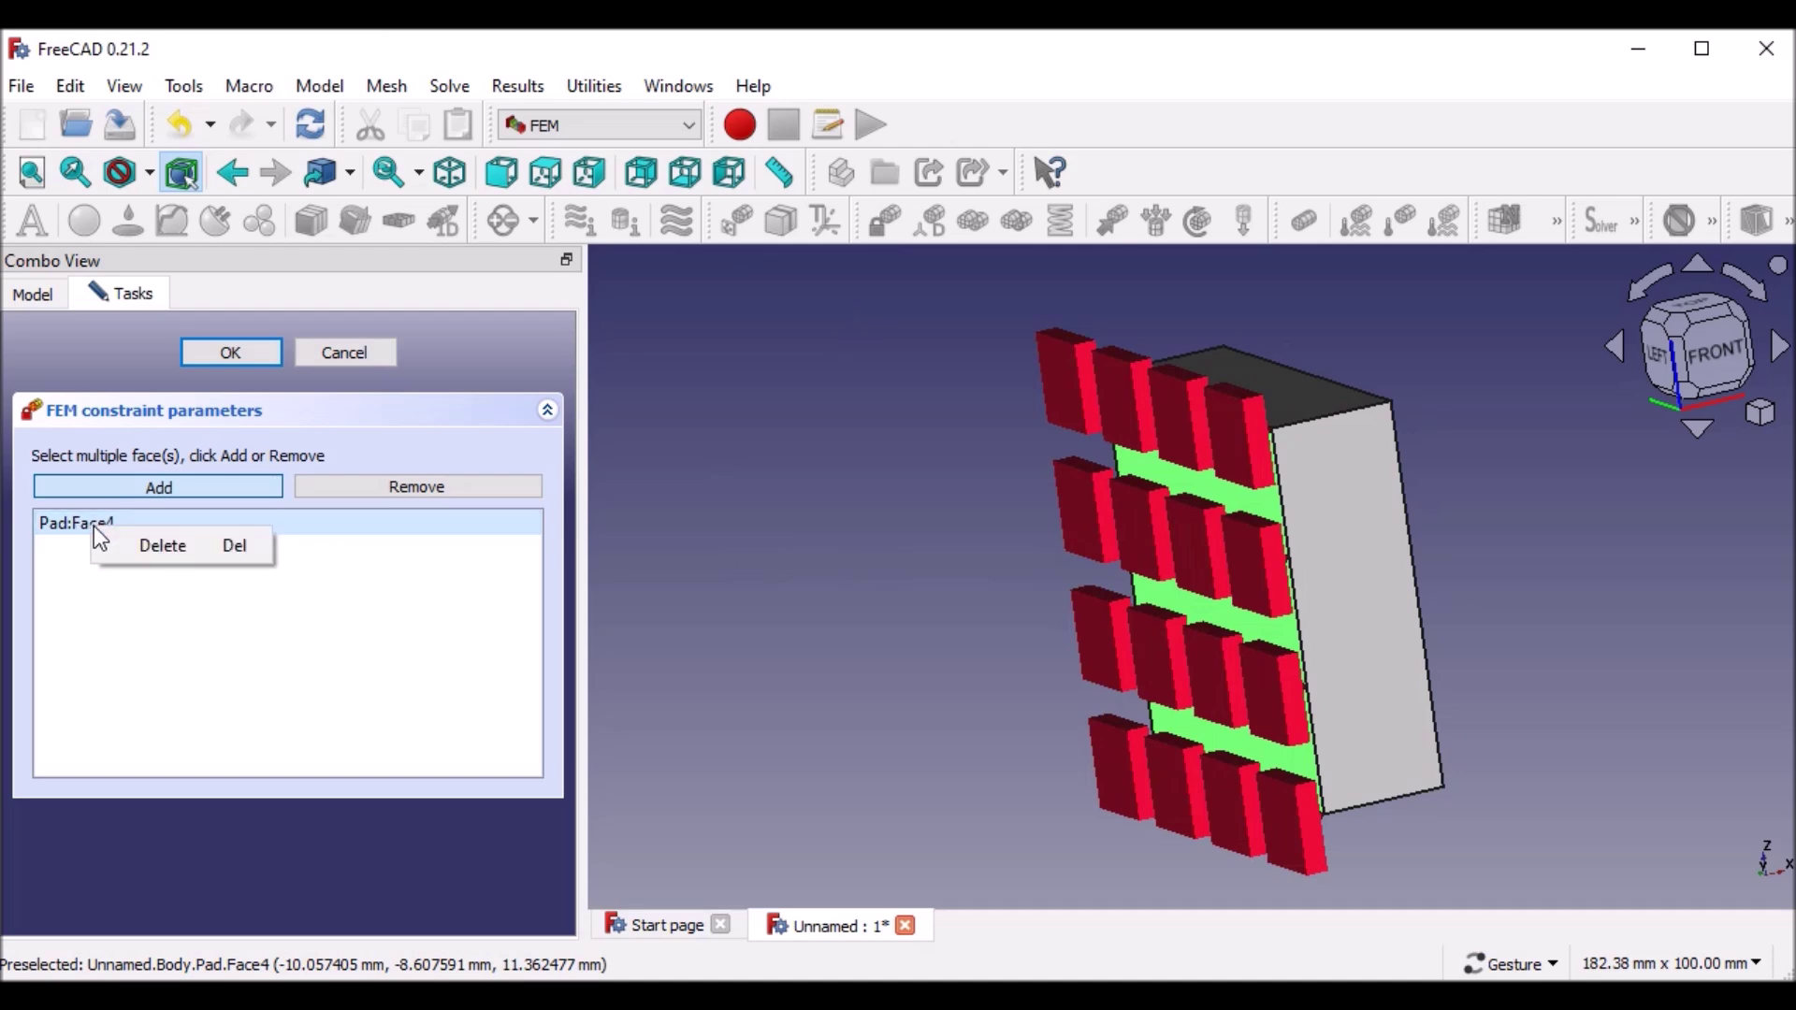
click(183, 548)
drag(940, 668, 1078, 687)
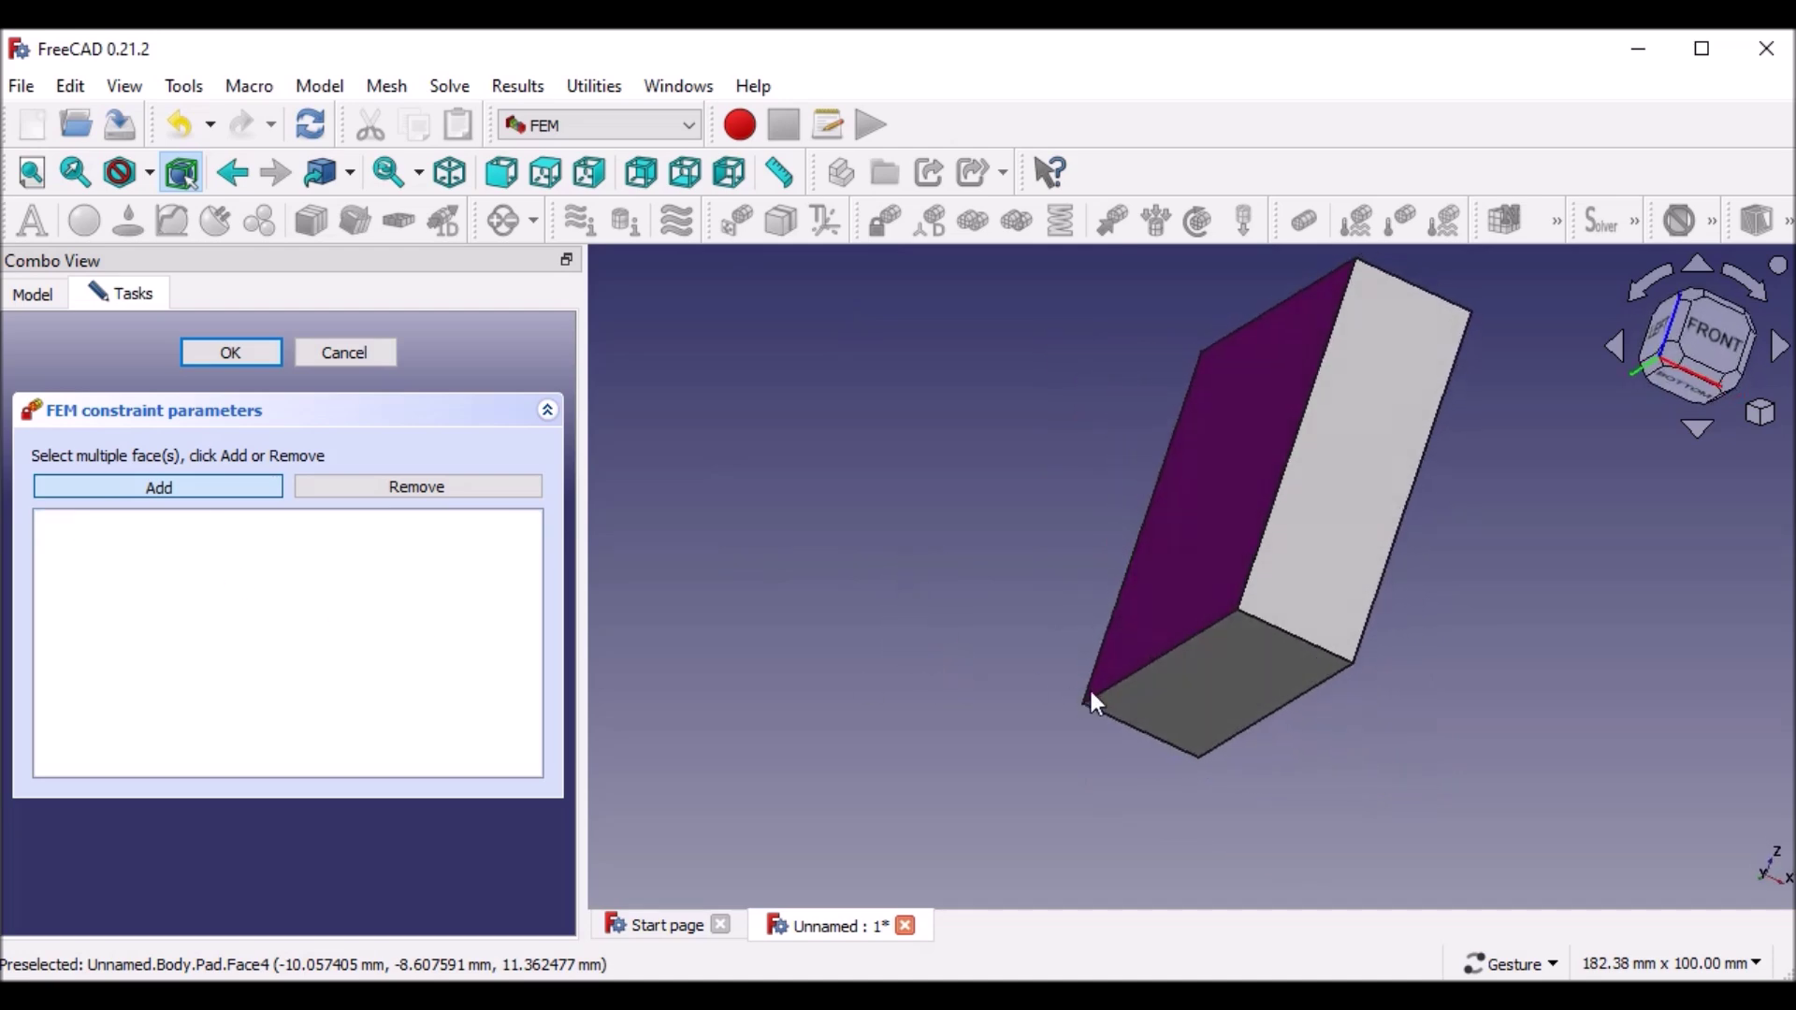
click(1205, 697)
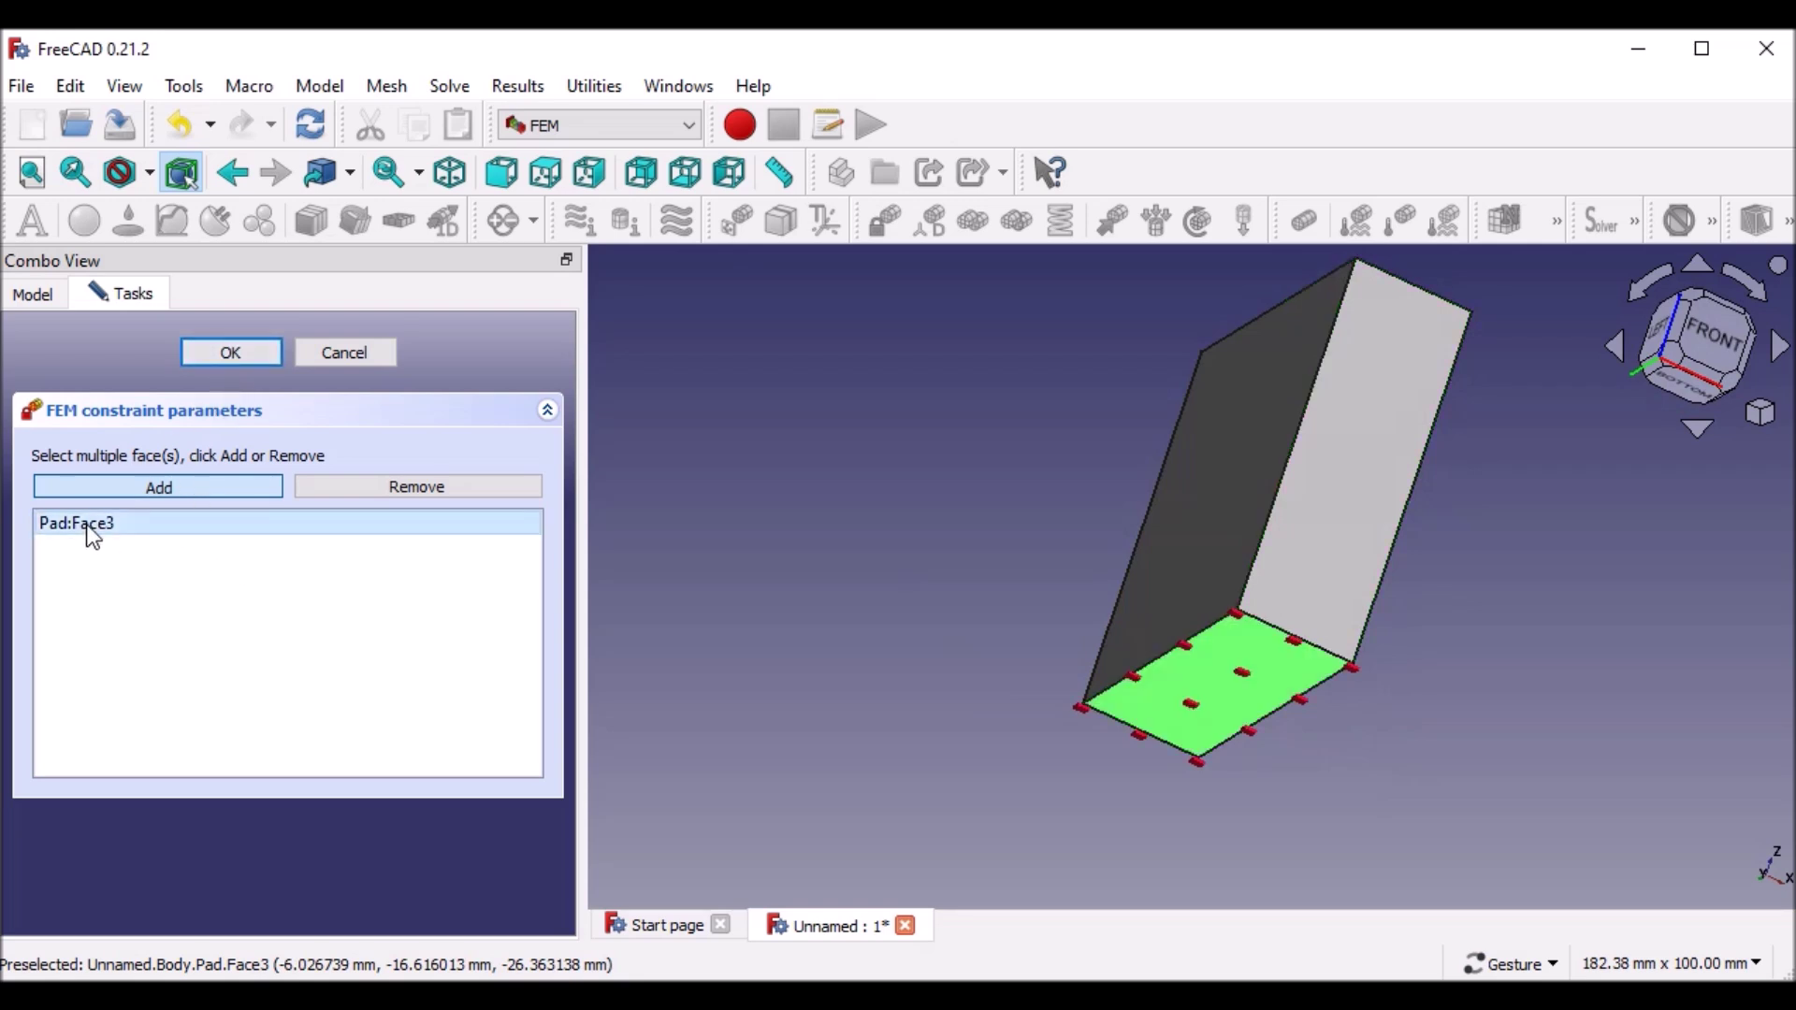
click(245, 356)
click(922, 414)
mouse_move(922, 413)
mouse_down()
mouse_move(854, 589)
mouse_move(850, 545)
mouse_move(875, 521)
mouse_move(813, 492)
mouse_up()
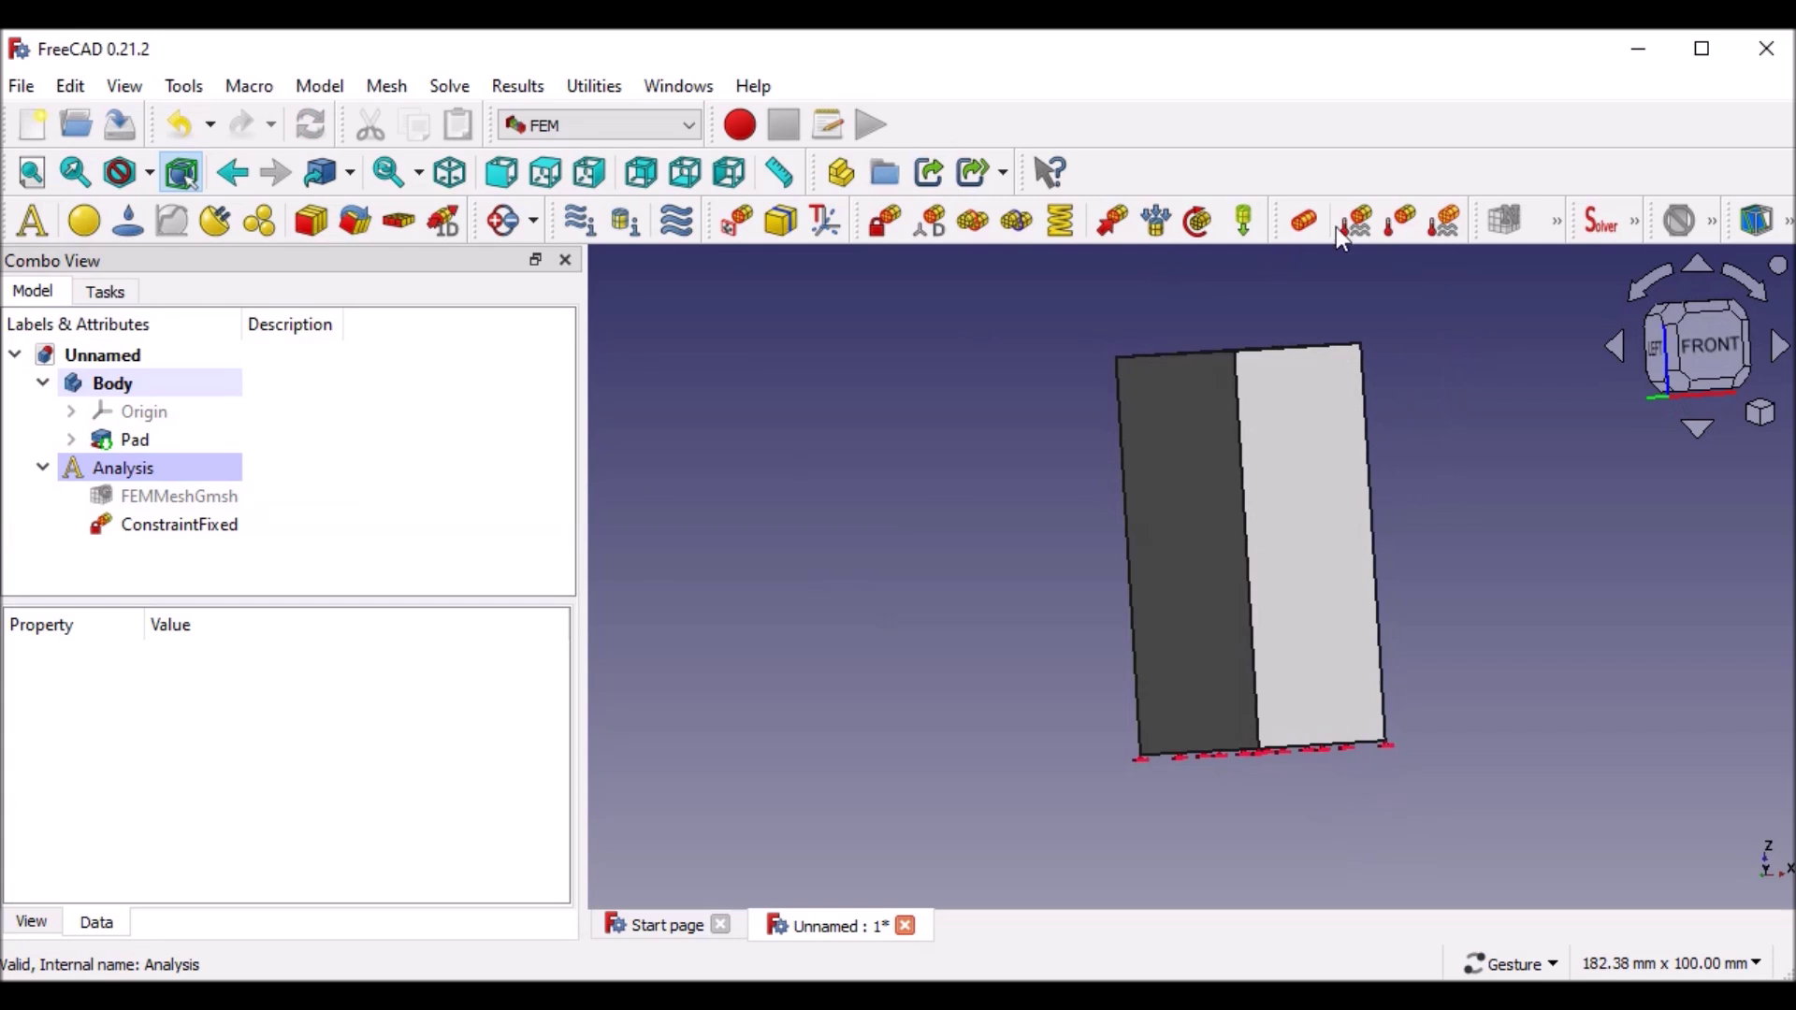
- Apply a 500 K temperature constraint to the block's large side face
mouse_move(978, 629)
mouse_down()
mouse_move(873, 657)
mouse_move(946, 658)
mouse_move(926, 643)
mouse_up()
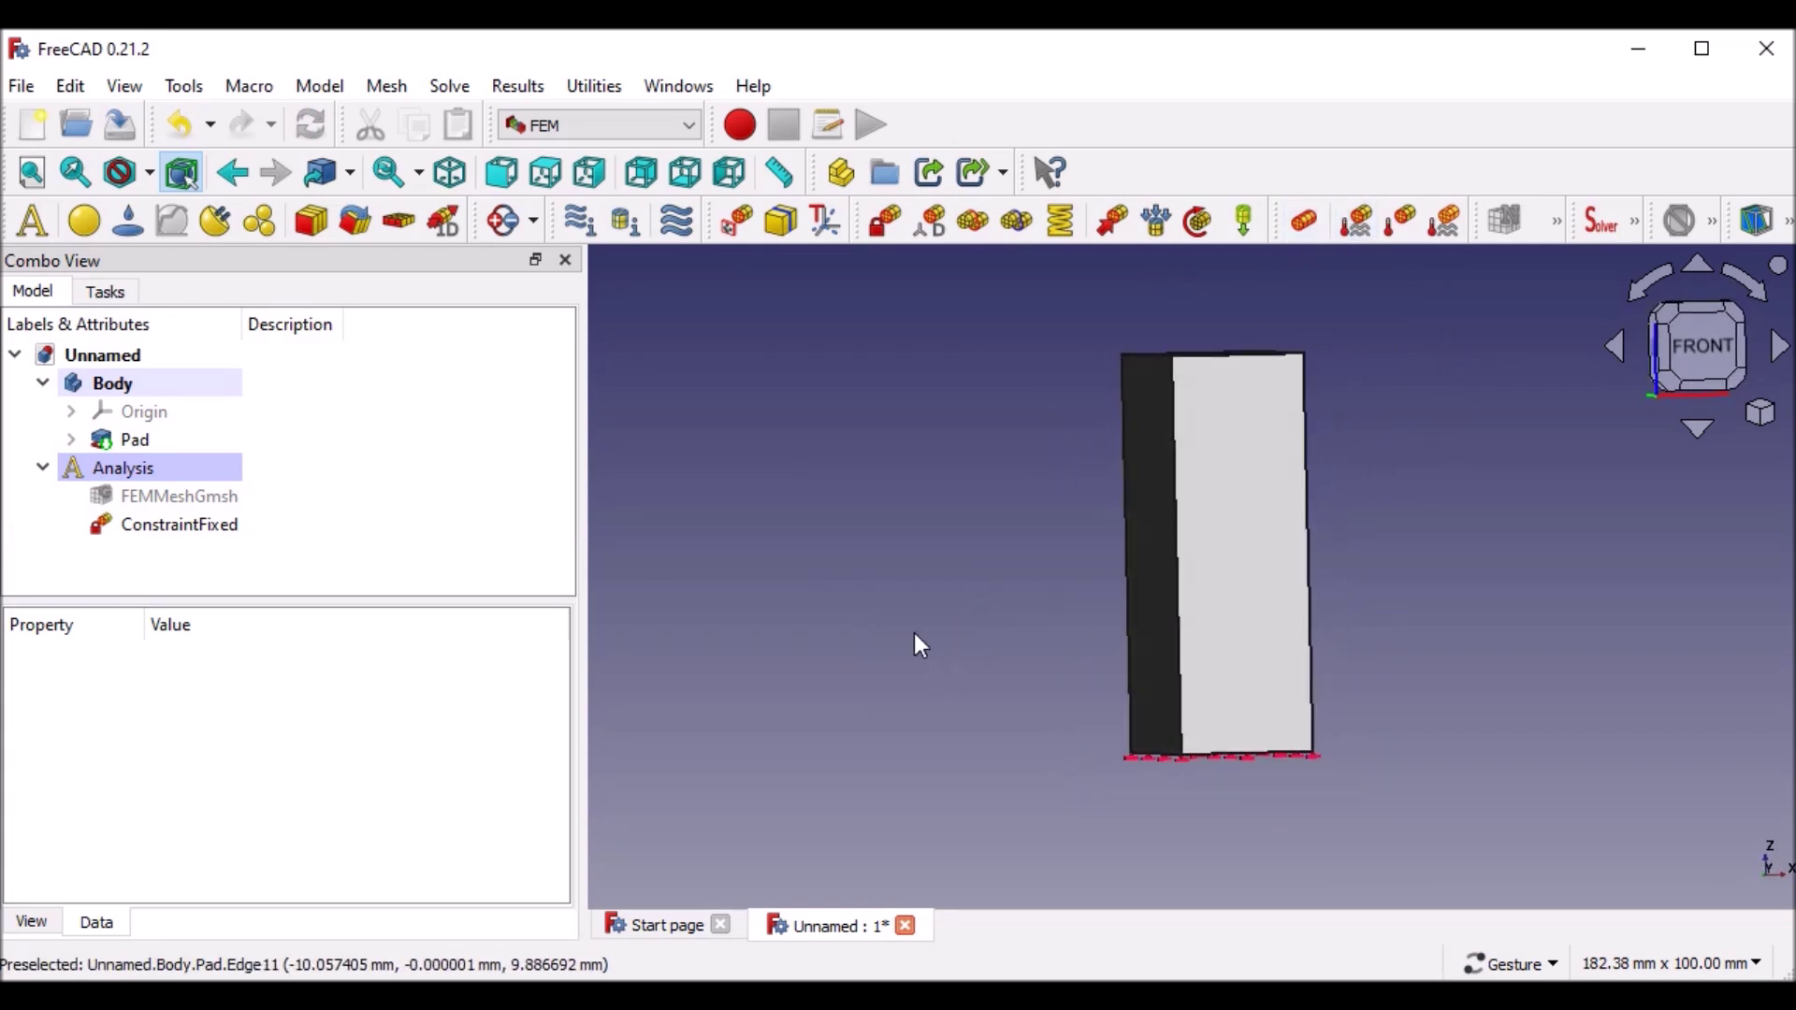
mouse_move(1141, 560)
mouse_down()
mouse_move(1055, 589)
mouse_move(1074, 586)
mouse_up()
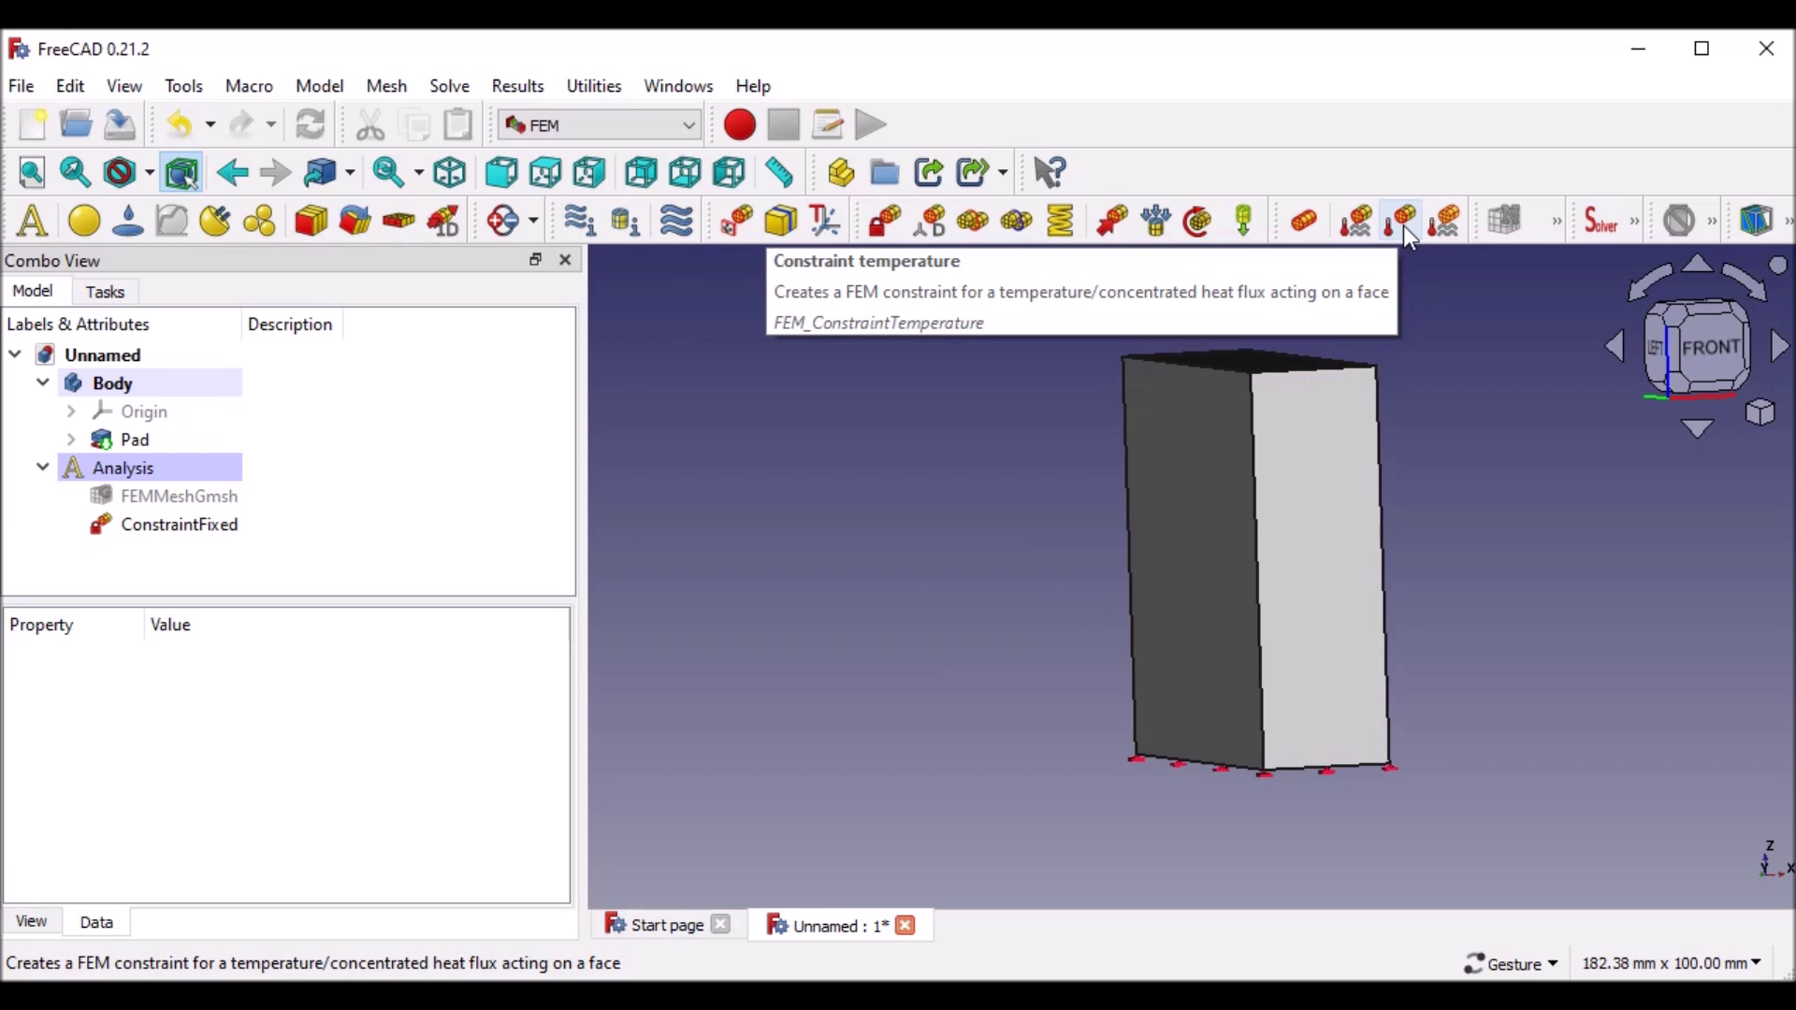
click(1403, 226)
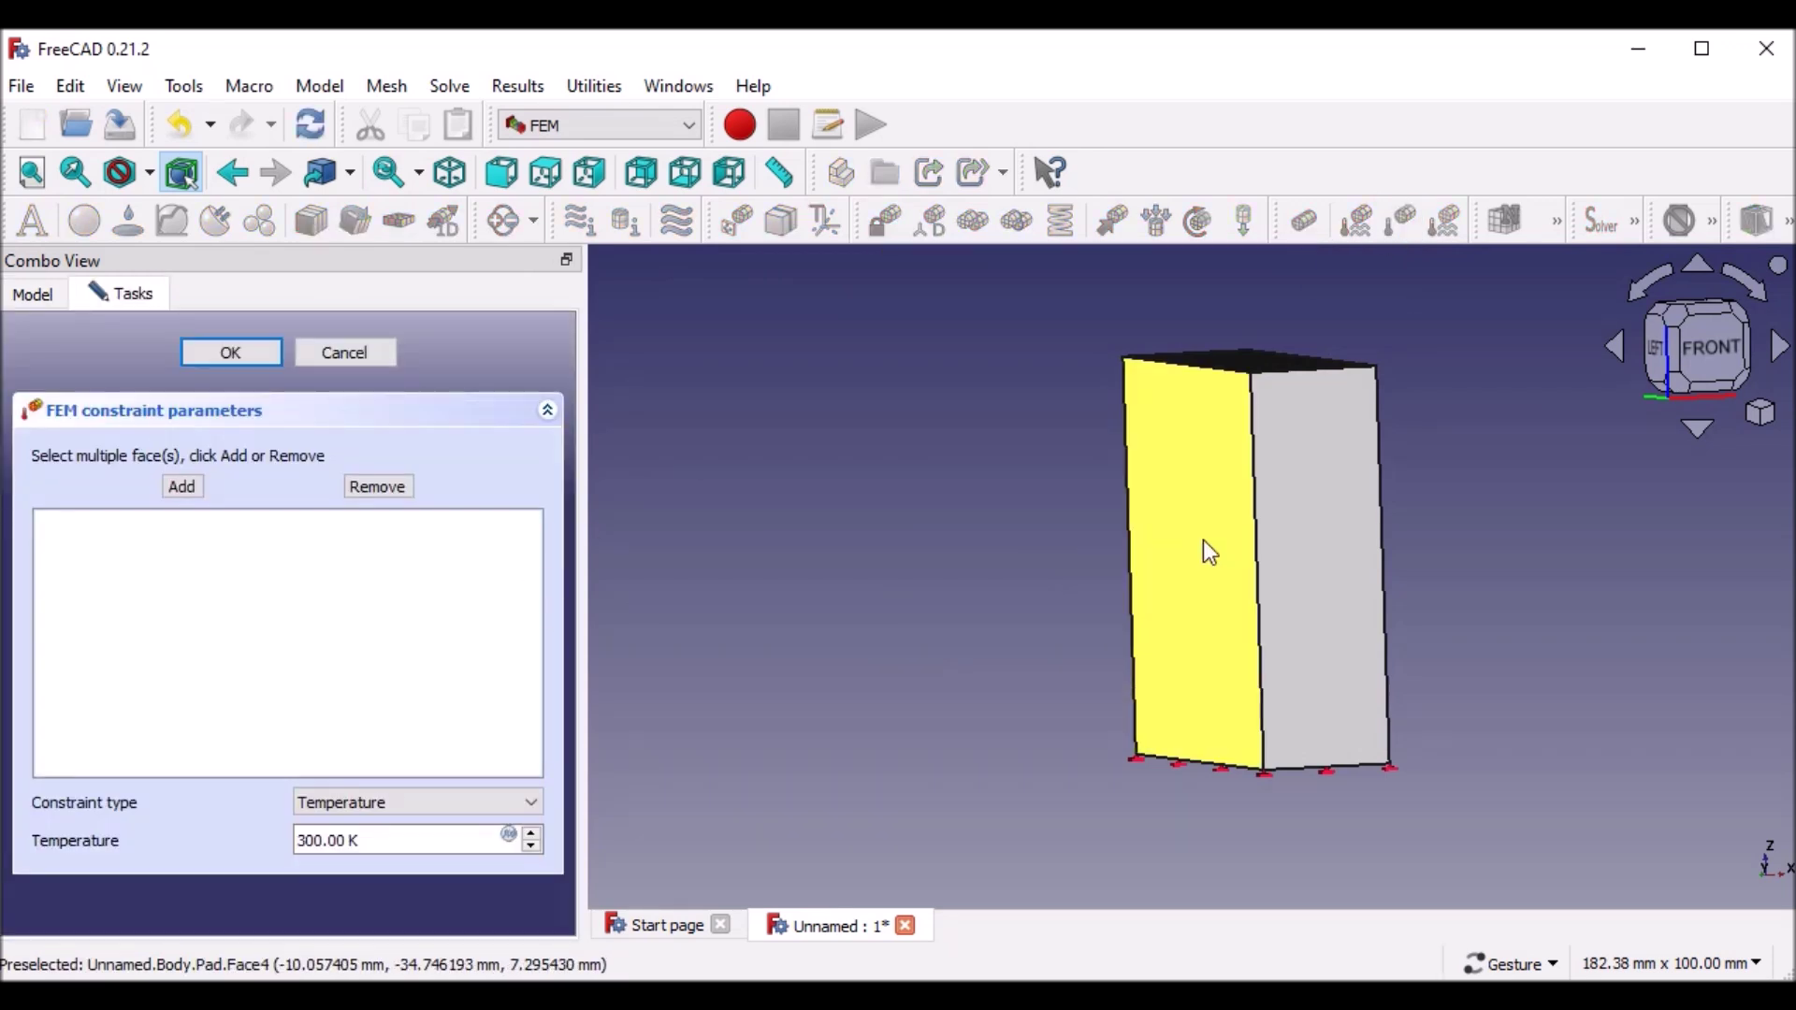
click(1170, 504)
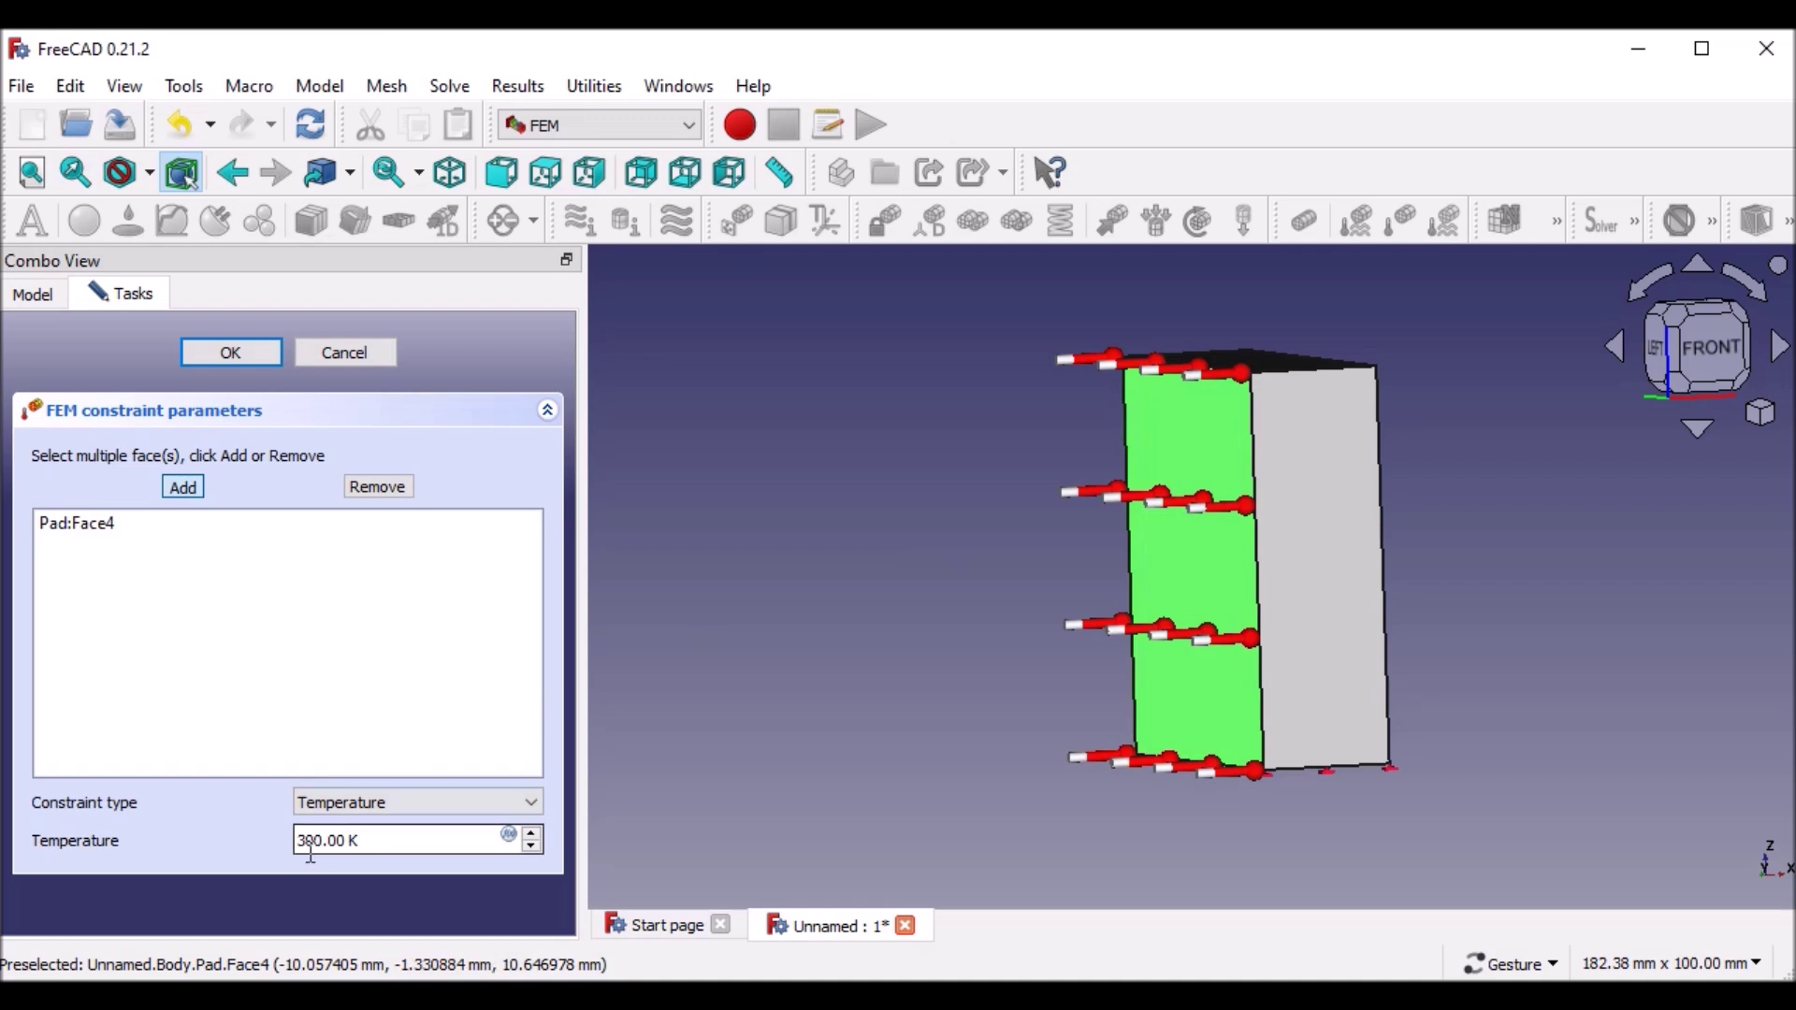
text(50)
text(0)
click(252, 363)
drag(755, 582, 595, 608)
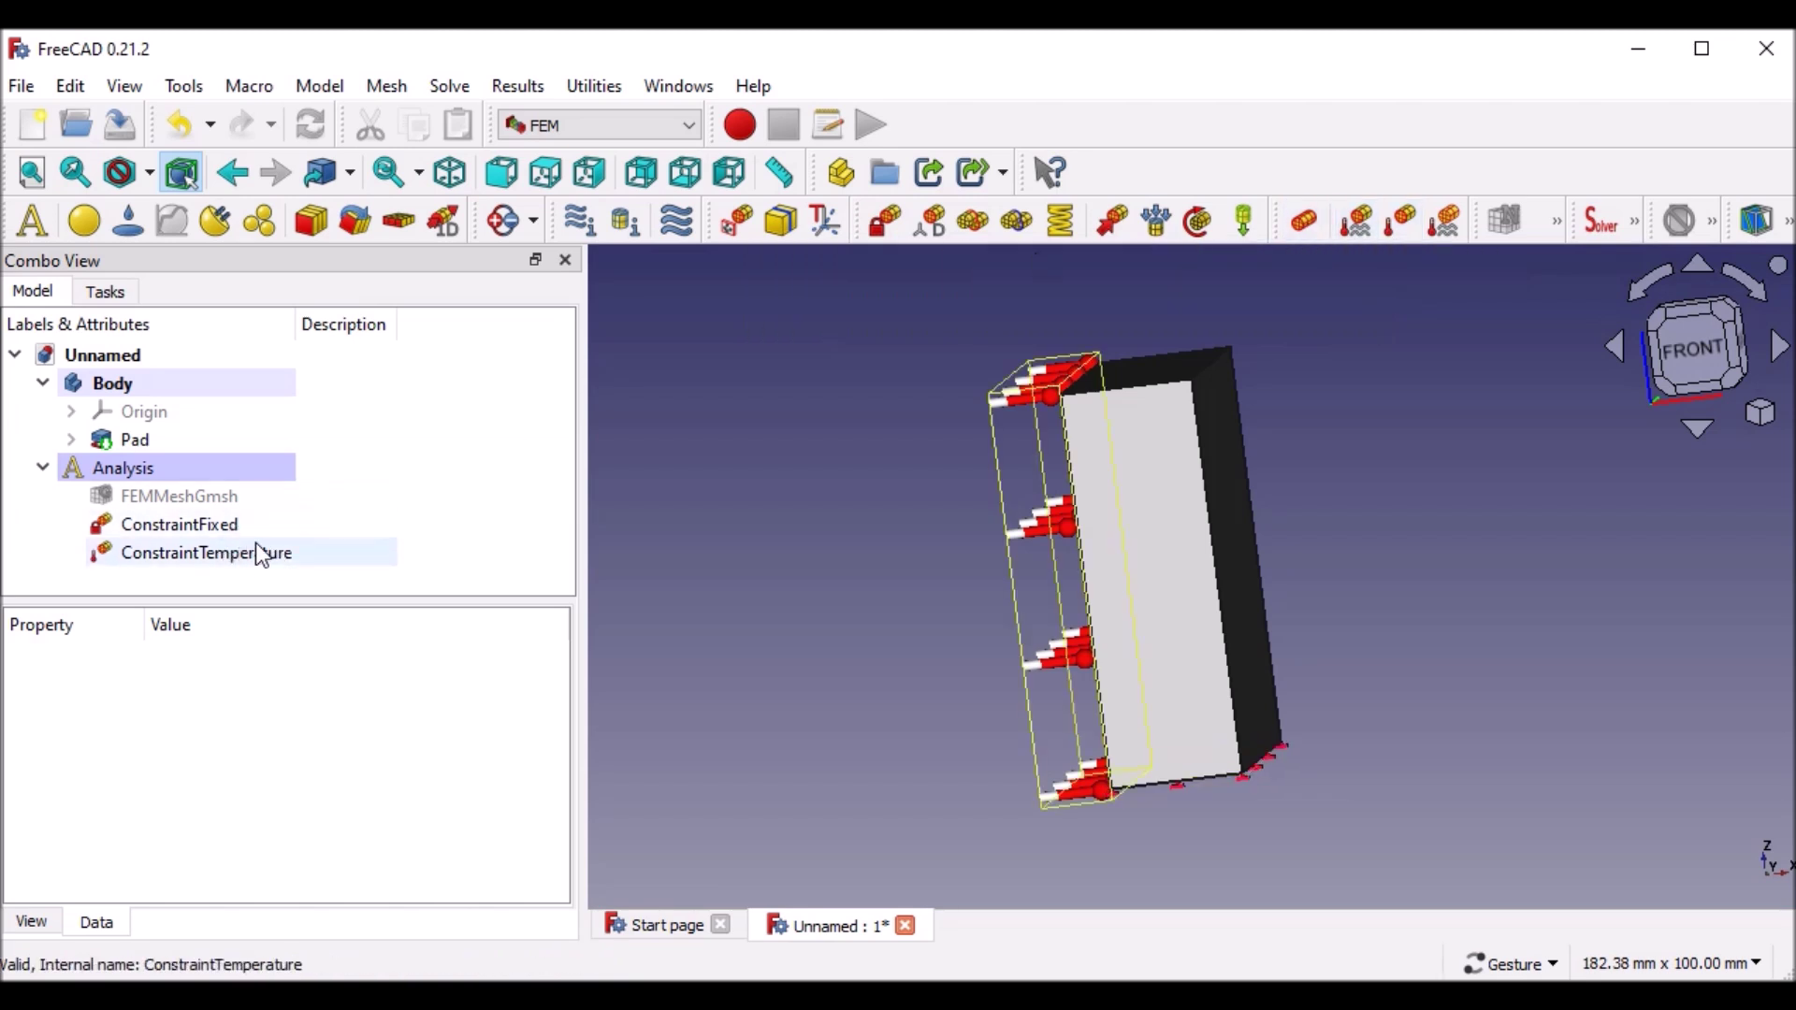
drag(786, 577, 814, 581)
- Delete the ConstraintTemperature object from the Analysis
click(225, 553)
right_click(227, 552)
click(306, 425)
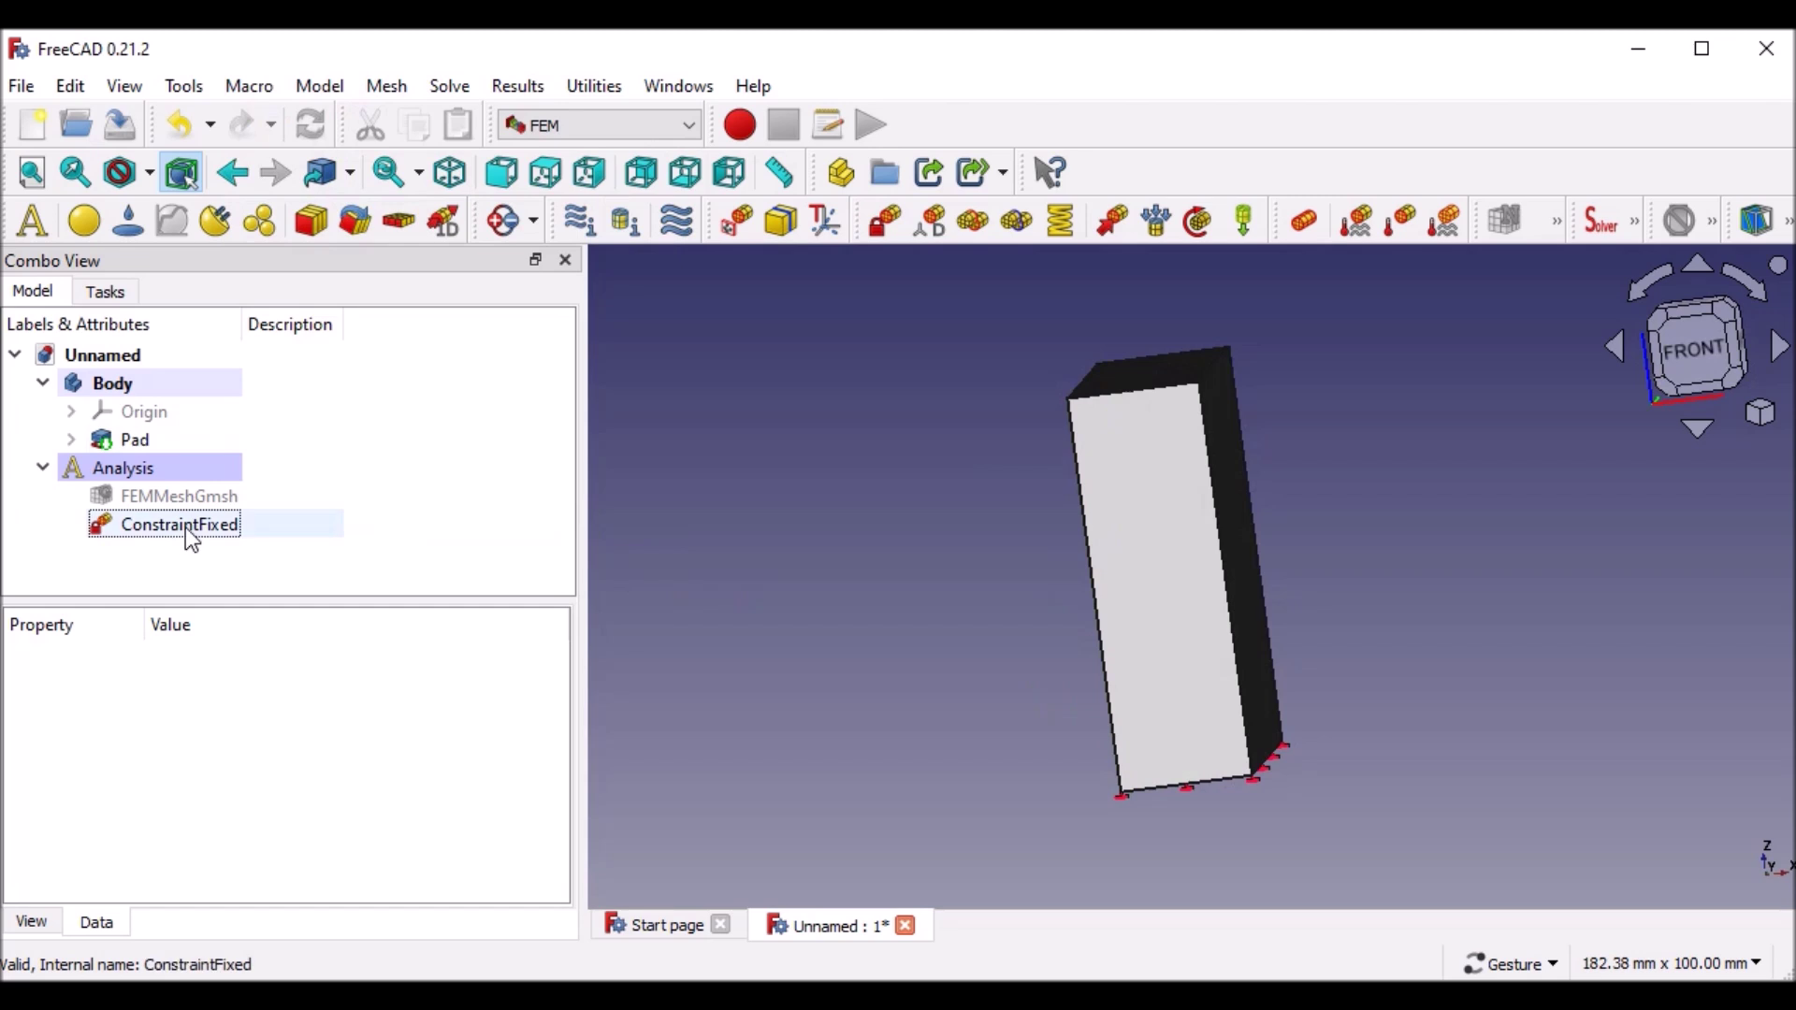
- Add a 300 K initial temperature constraint for the block
click(1305, 221)
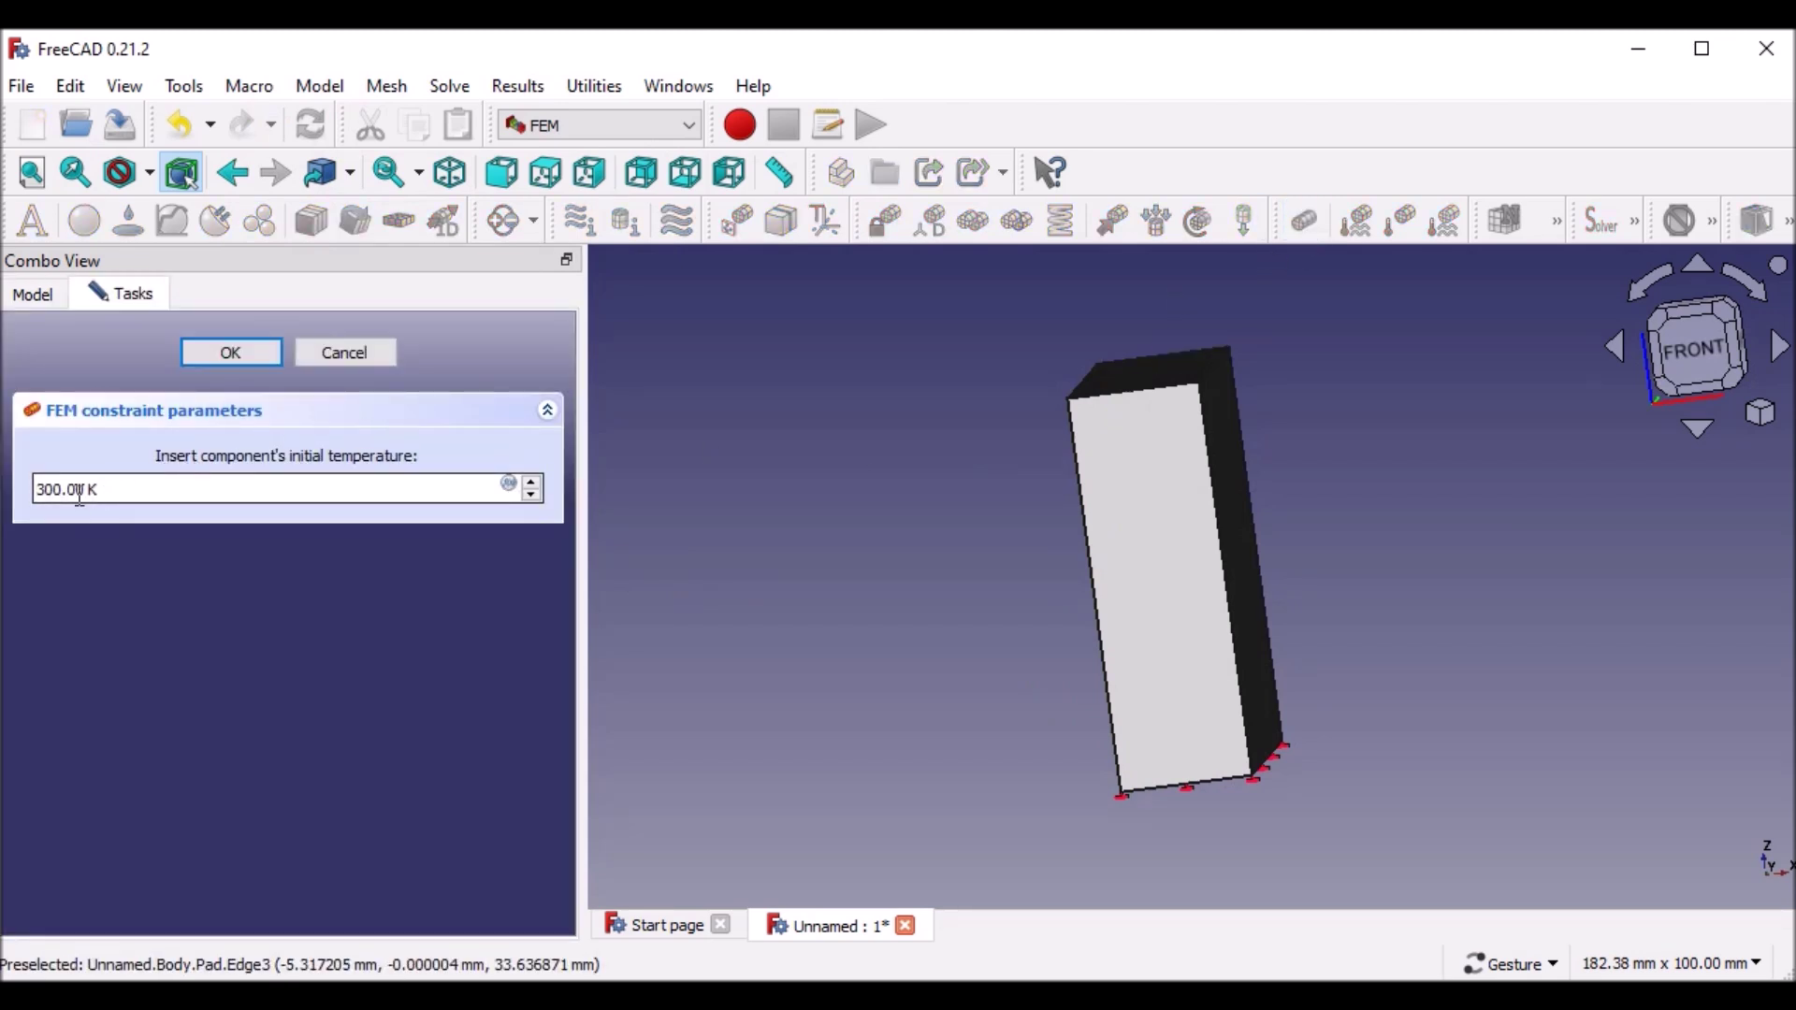
click(224, 356)
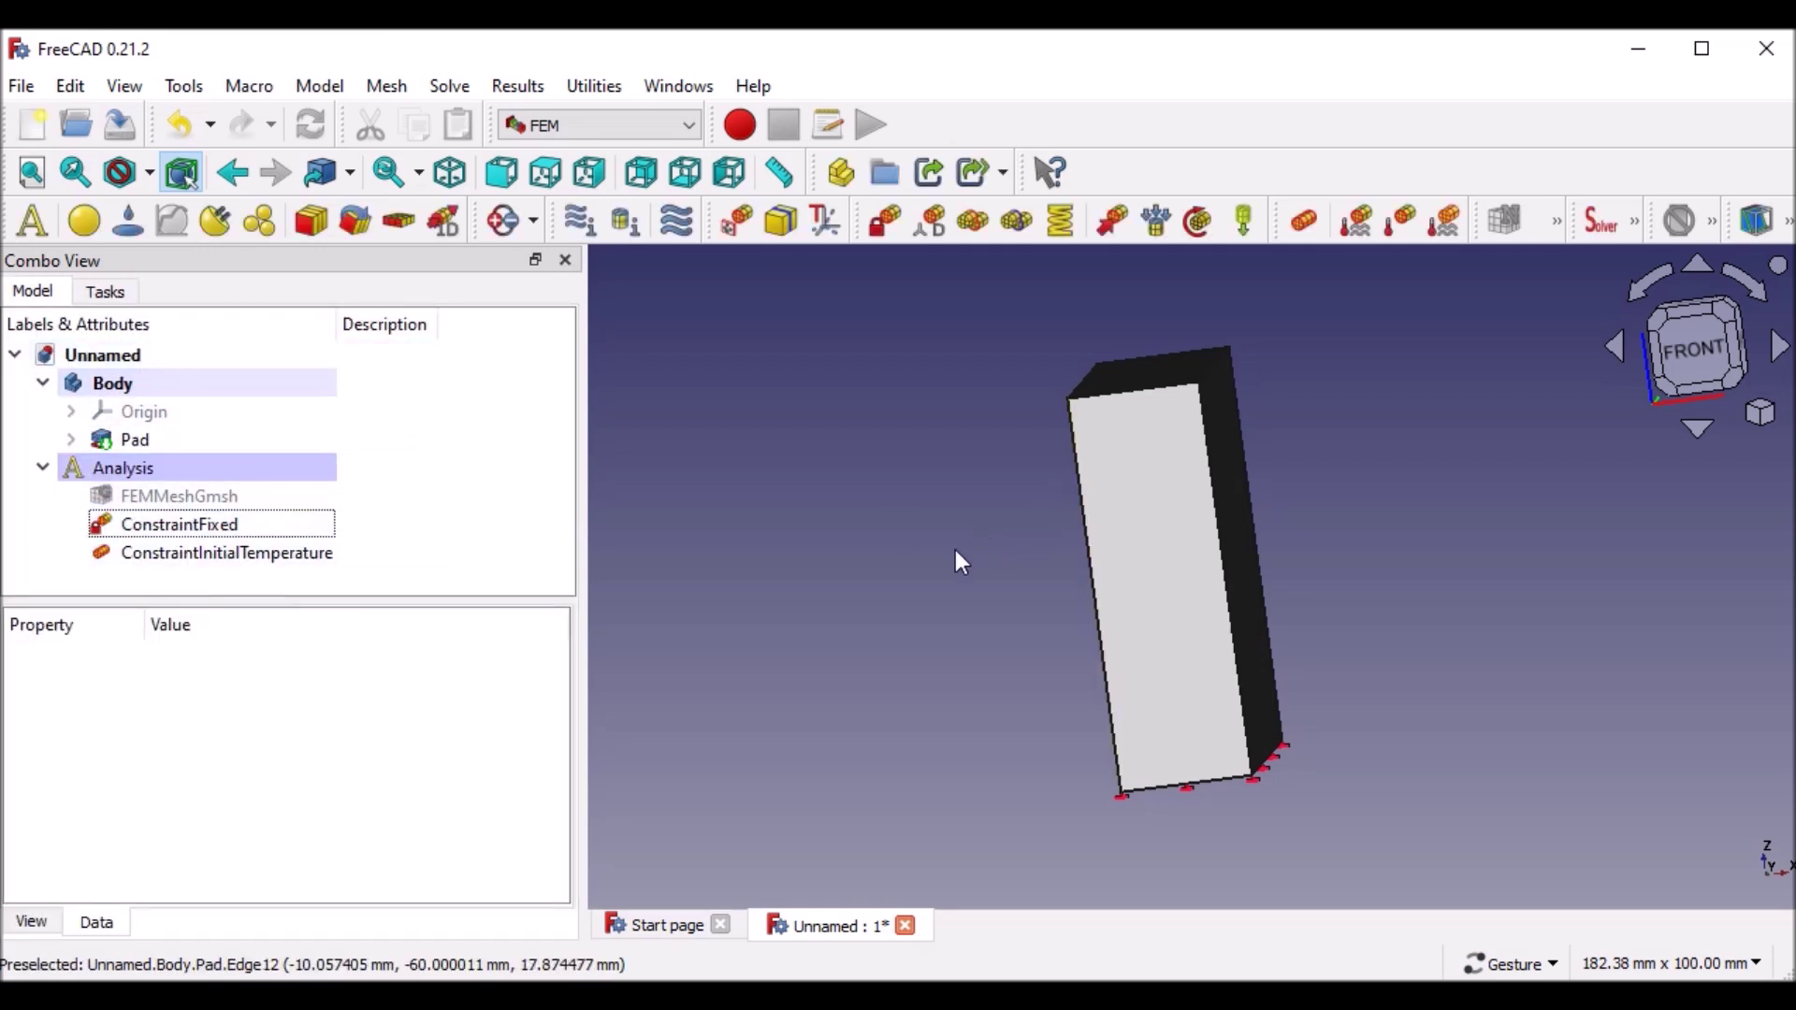
drag(958, 550, 1035, 561)
click(1403, 227)
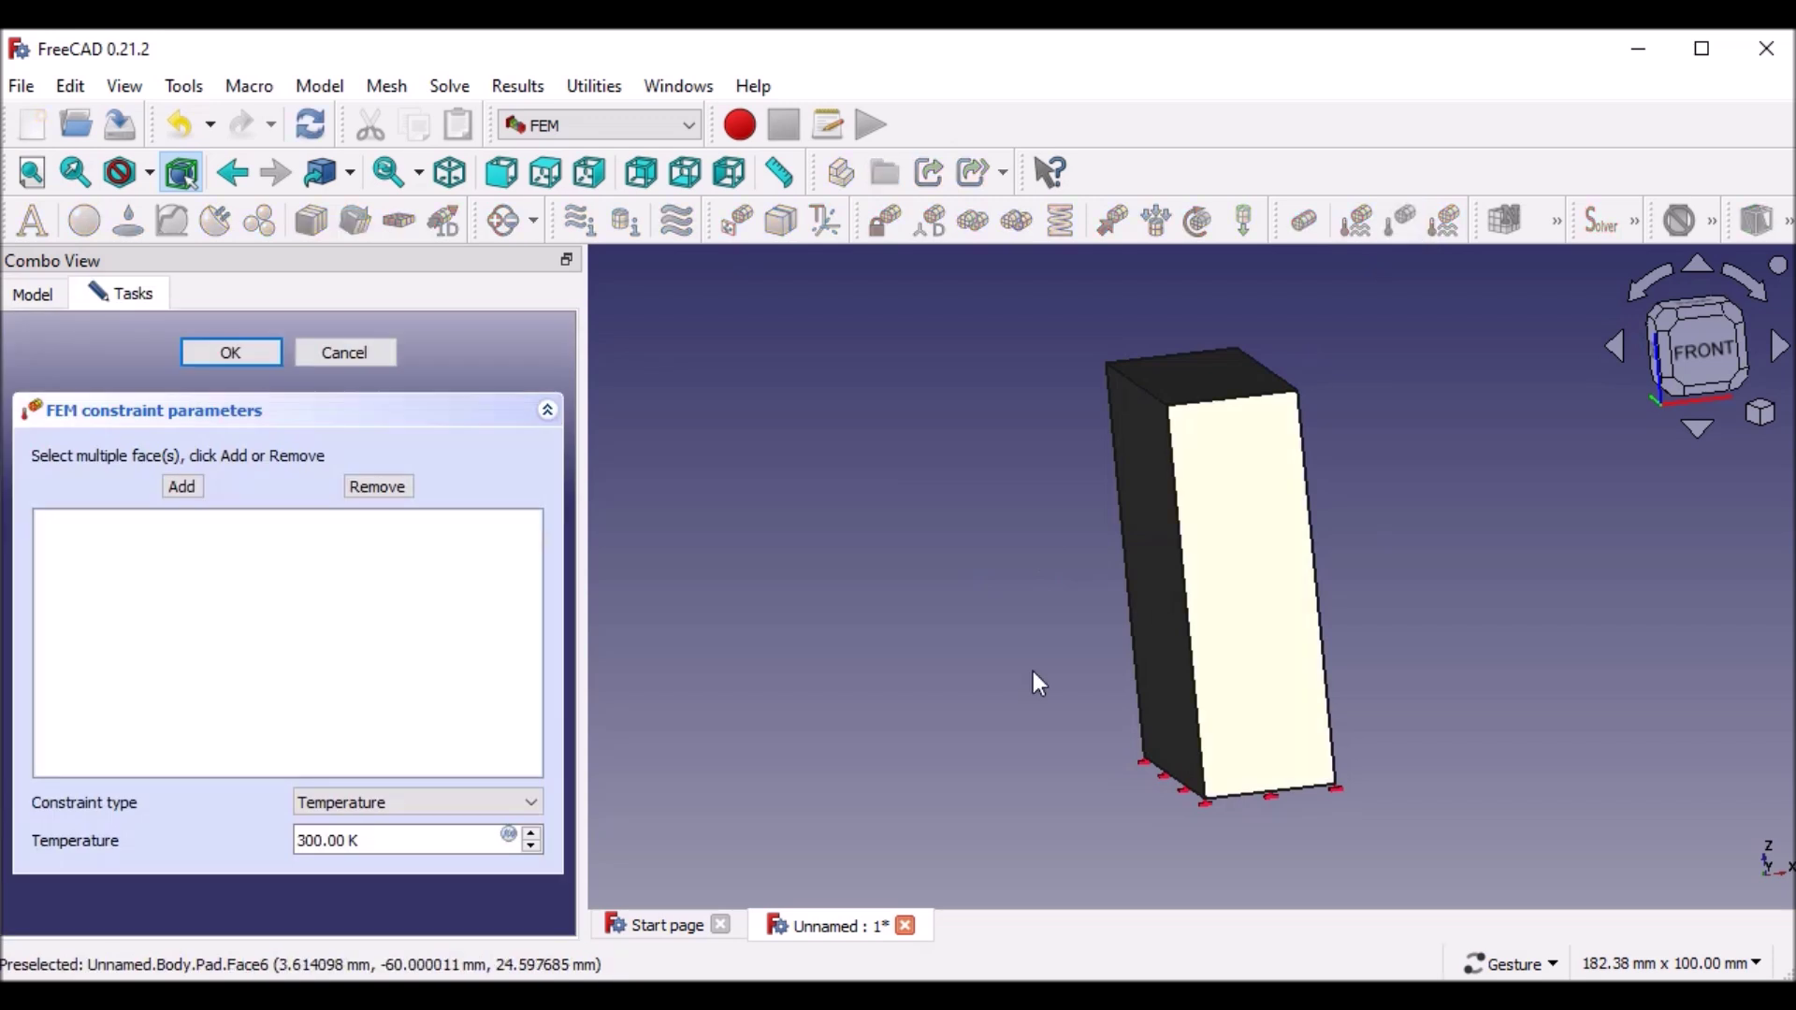
- Constrain face Pad:Face4 to a fixed temperature of 500 K
click(181, 486)
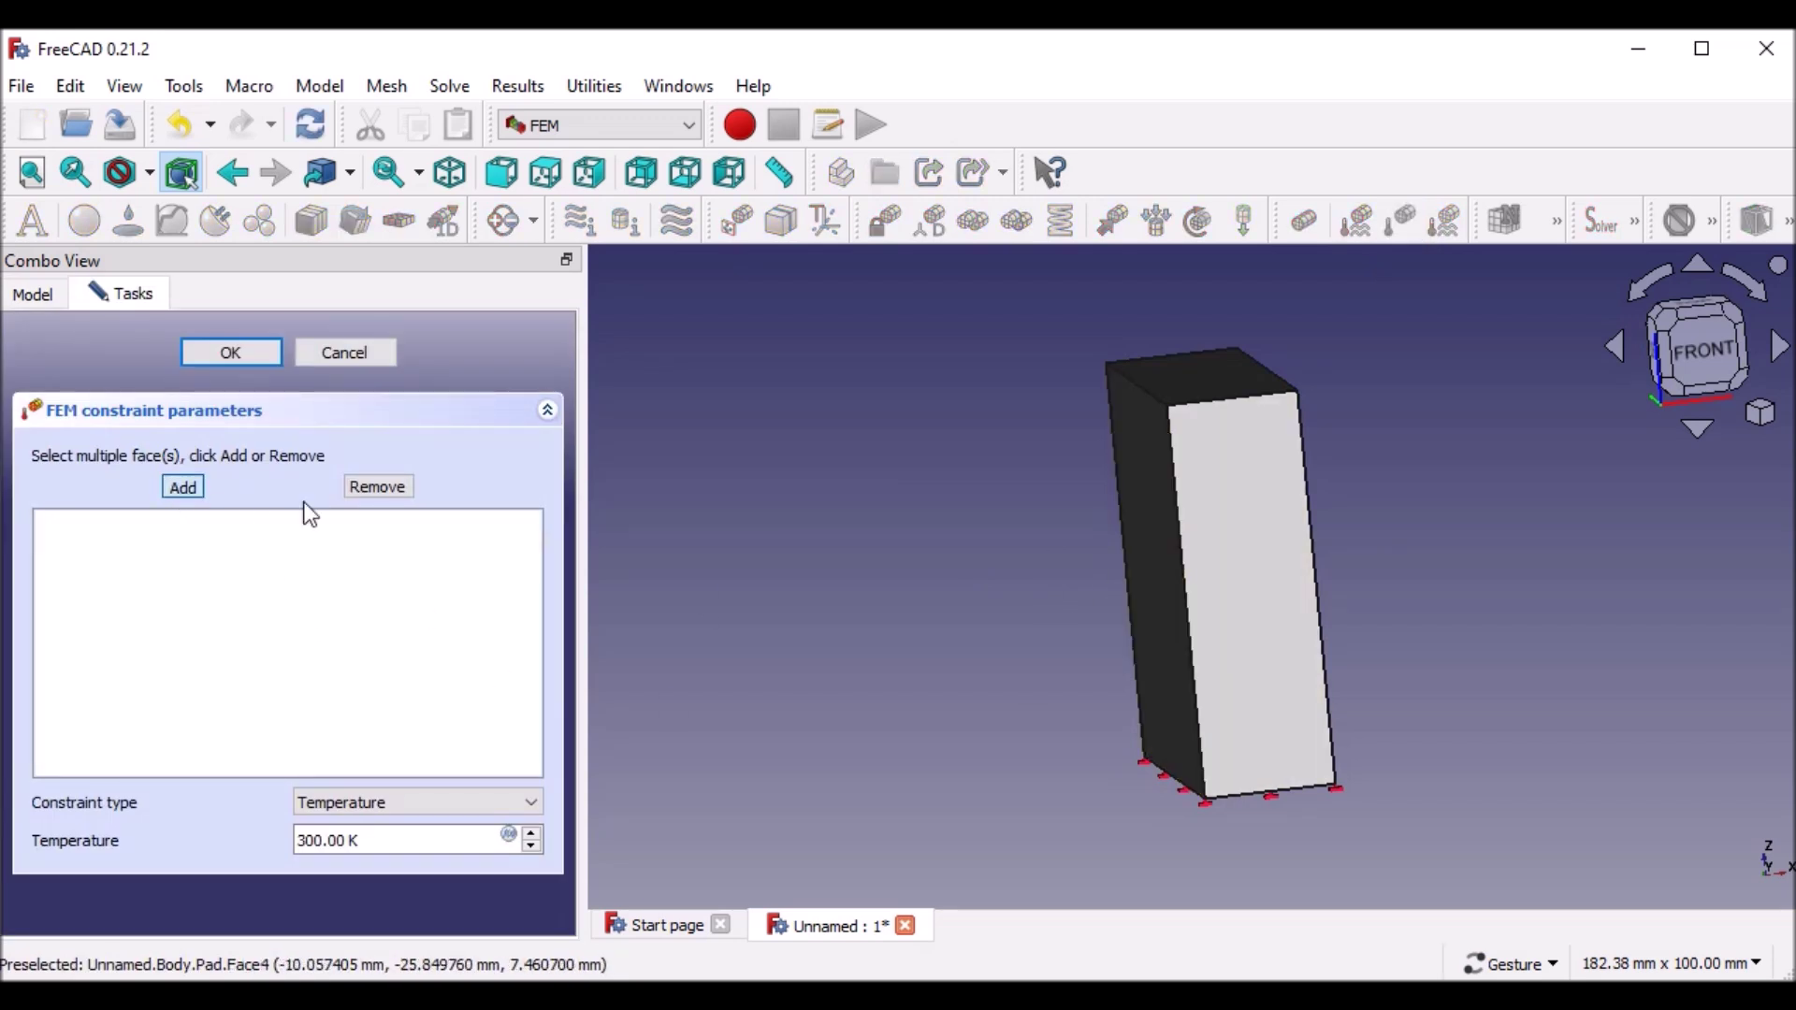
click(1134, 513)
click(393, 840)
drag(309, 840, 236, 851)
text(5)
mouse_move(696, 699)
mouse_down()
mouse_move(682, 724)
mouse_move(842, 732)
mouse_move(812, 732)
mouse_up()
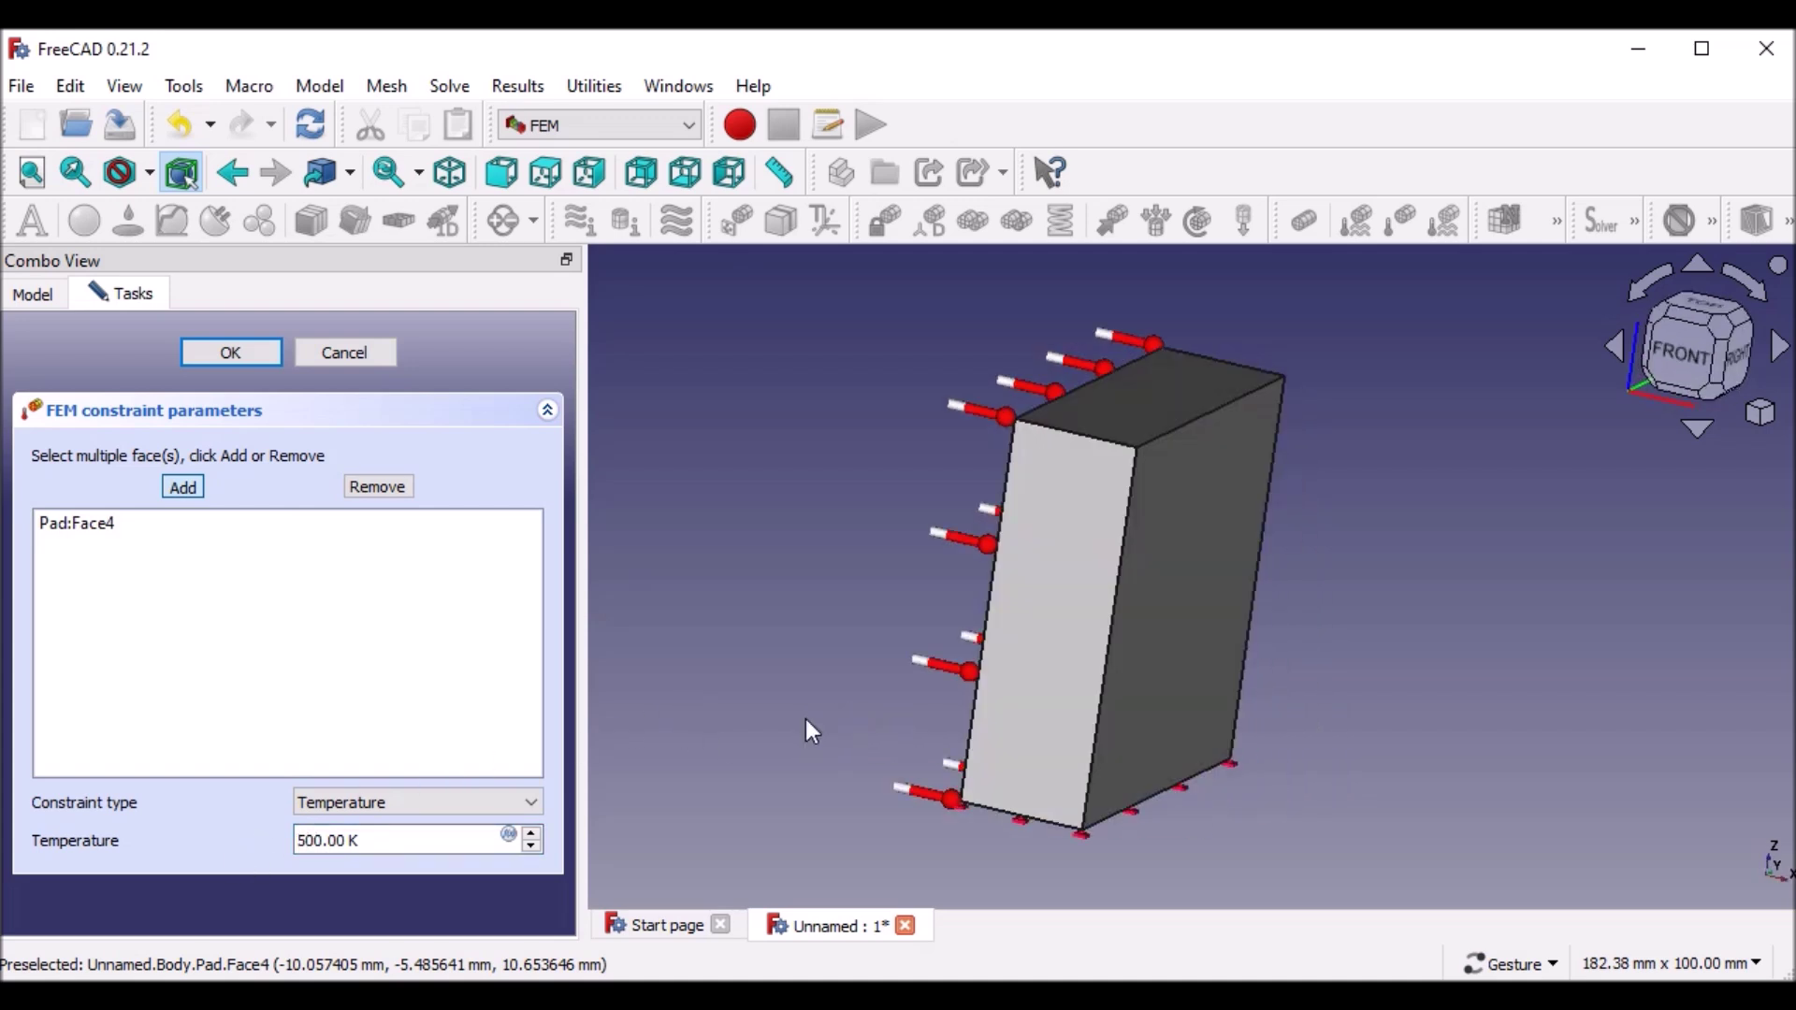
click(242, 354)
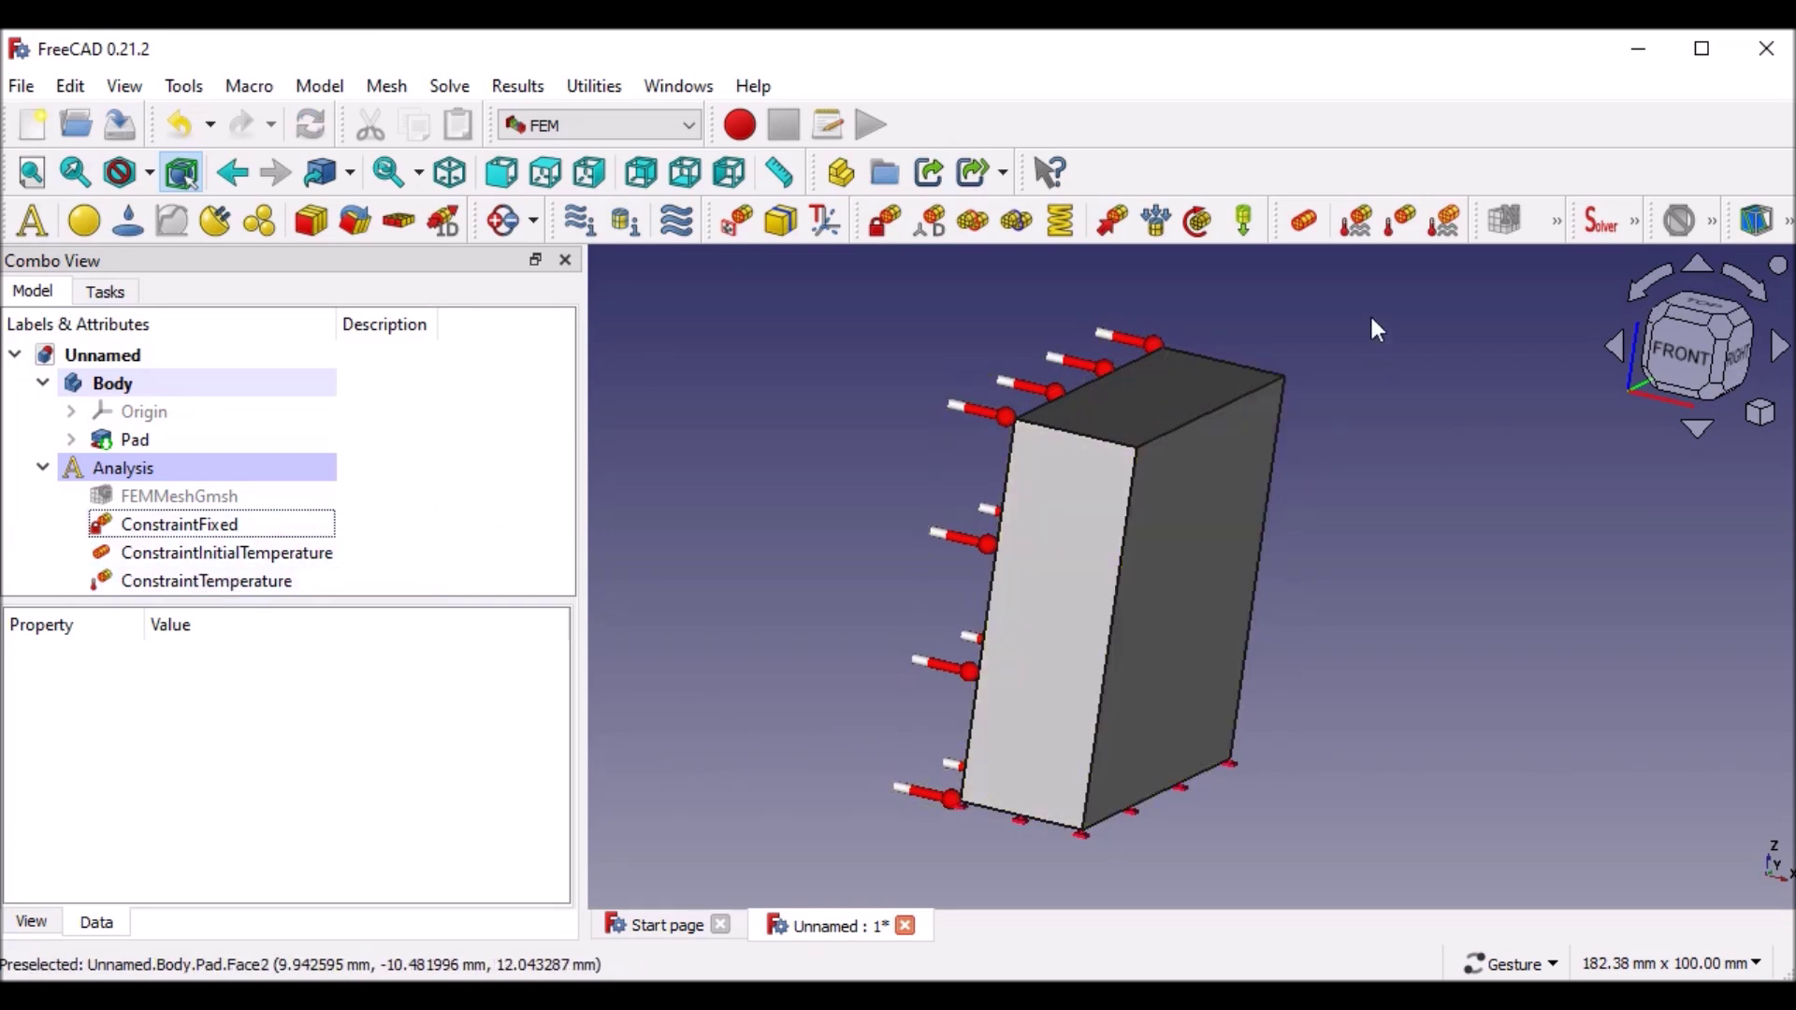
- Create a second temperature constraint and assign it the block's right face, Pad:Face2
click(1406, 225)
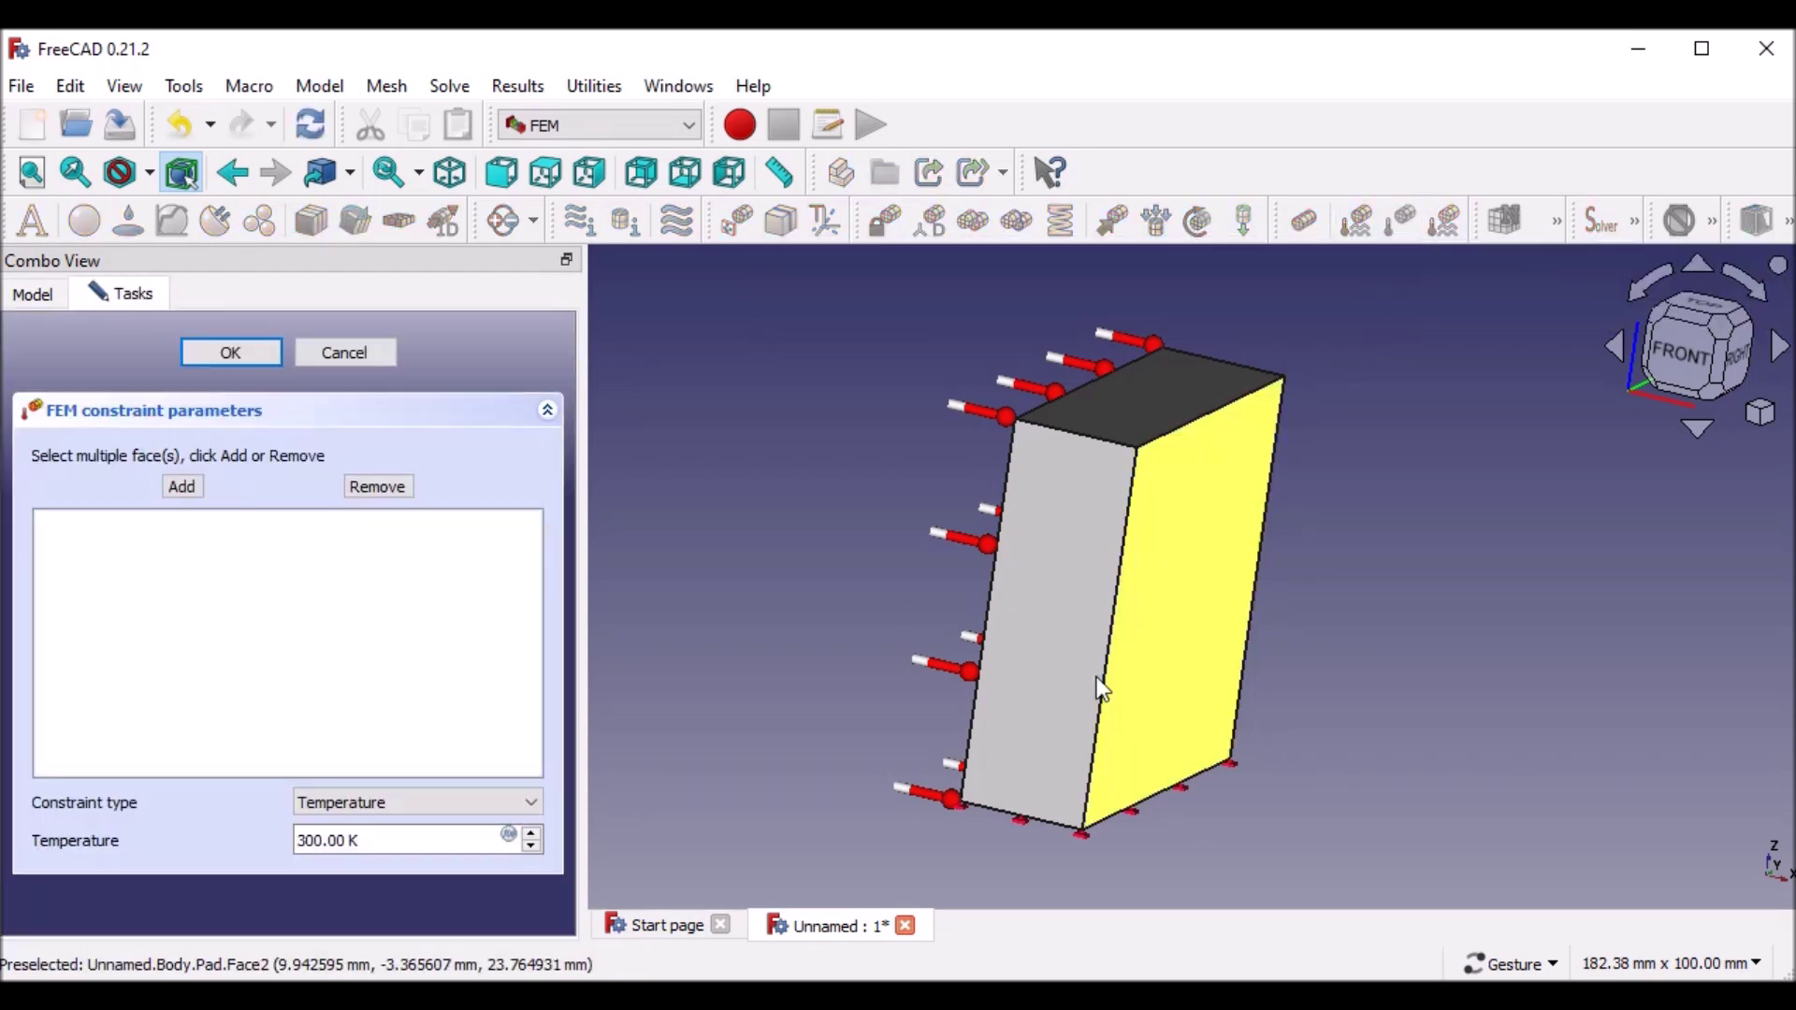
click(1162, 608)
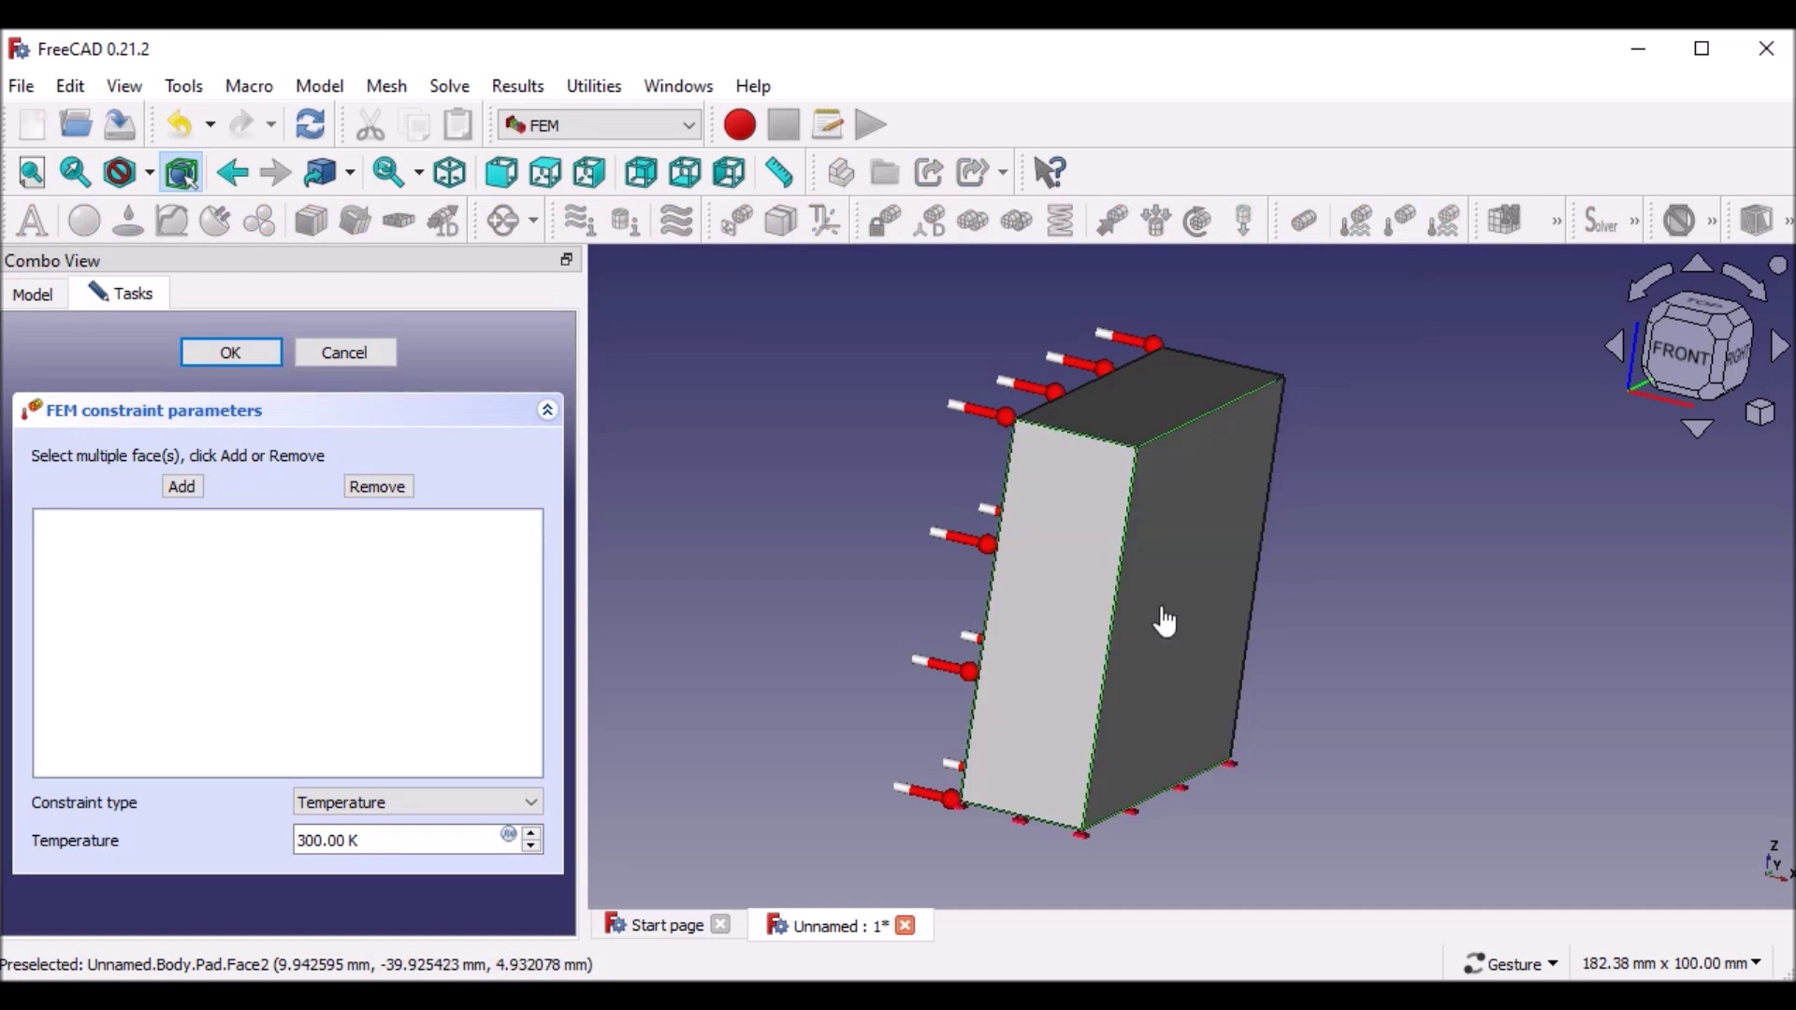
click(1166, 618)
click(183, 487)
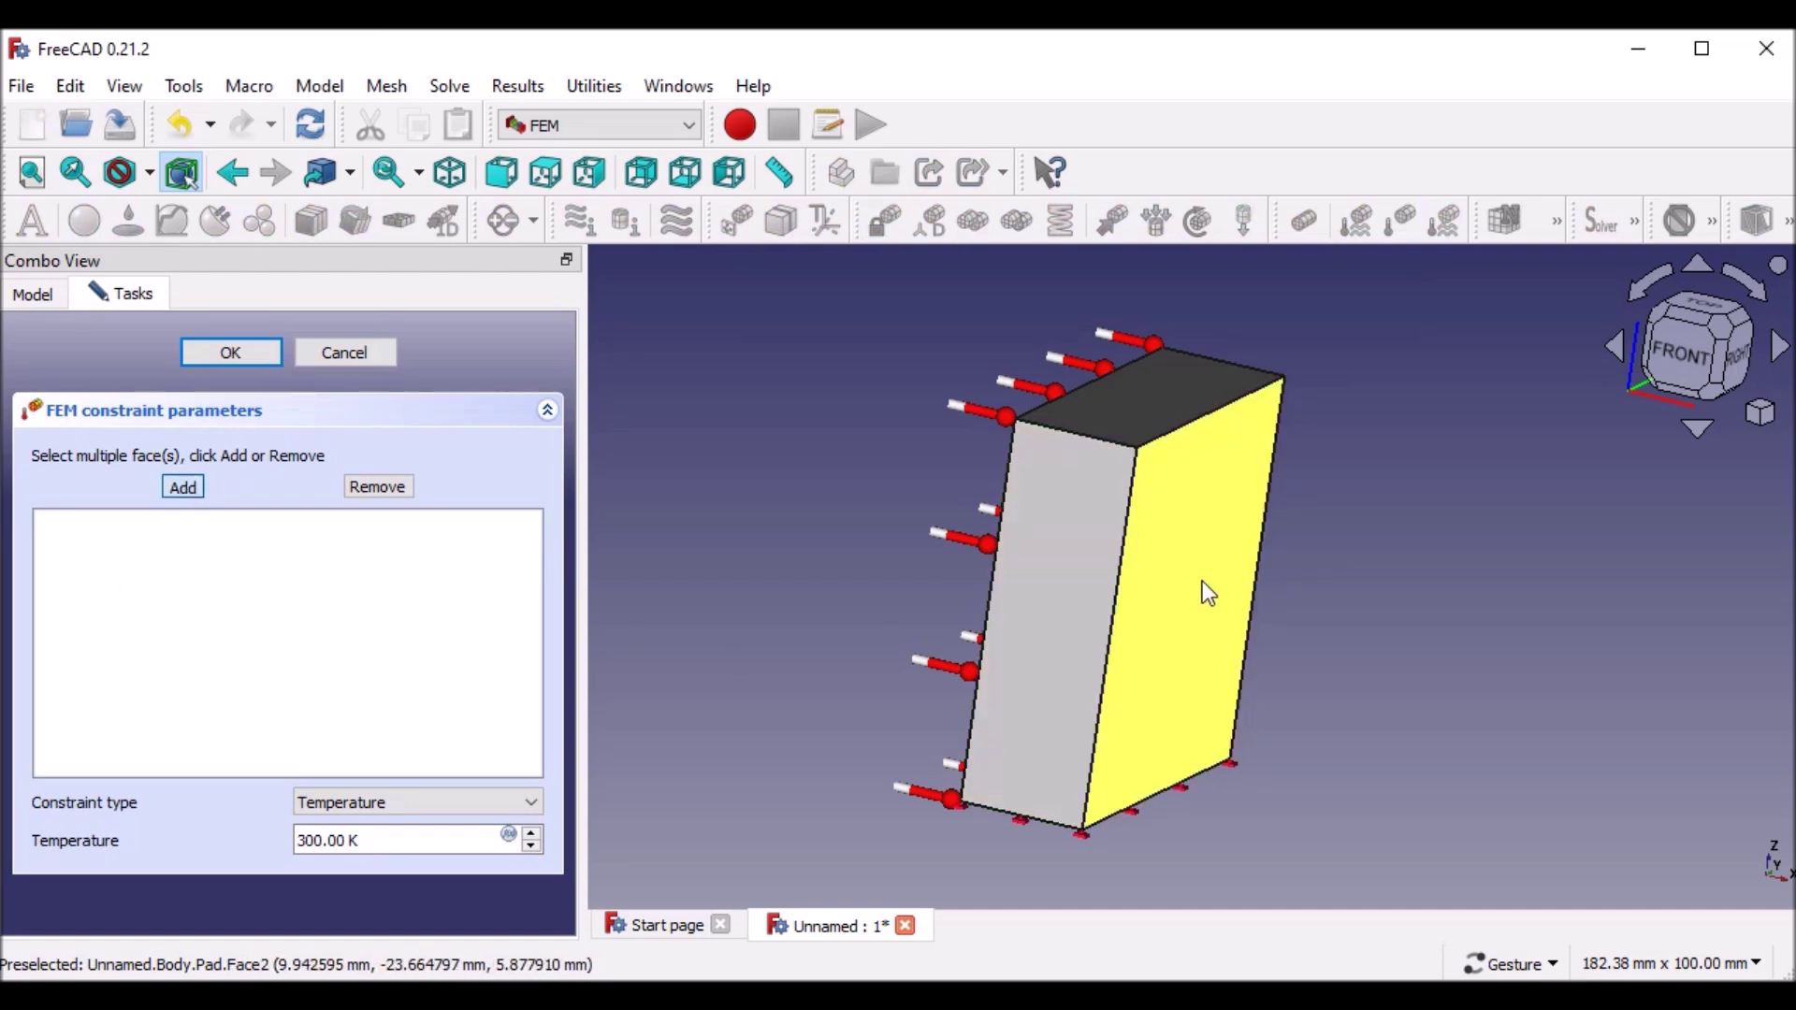
click(1203, 581)
- Change the constraint temperature from 300 K to 320 K and confirm it
drag(326, 840, 248, 841)
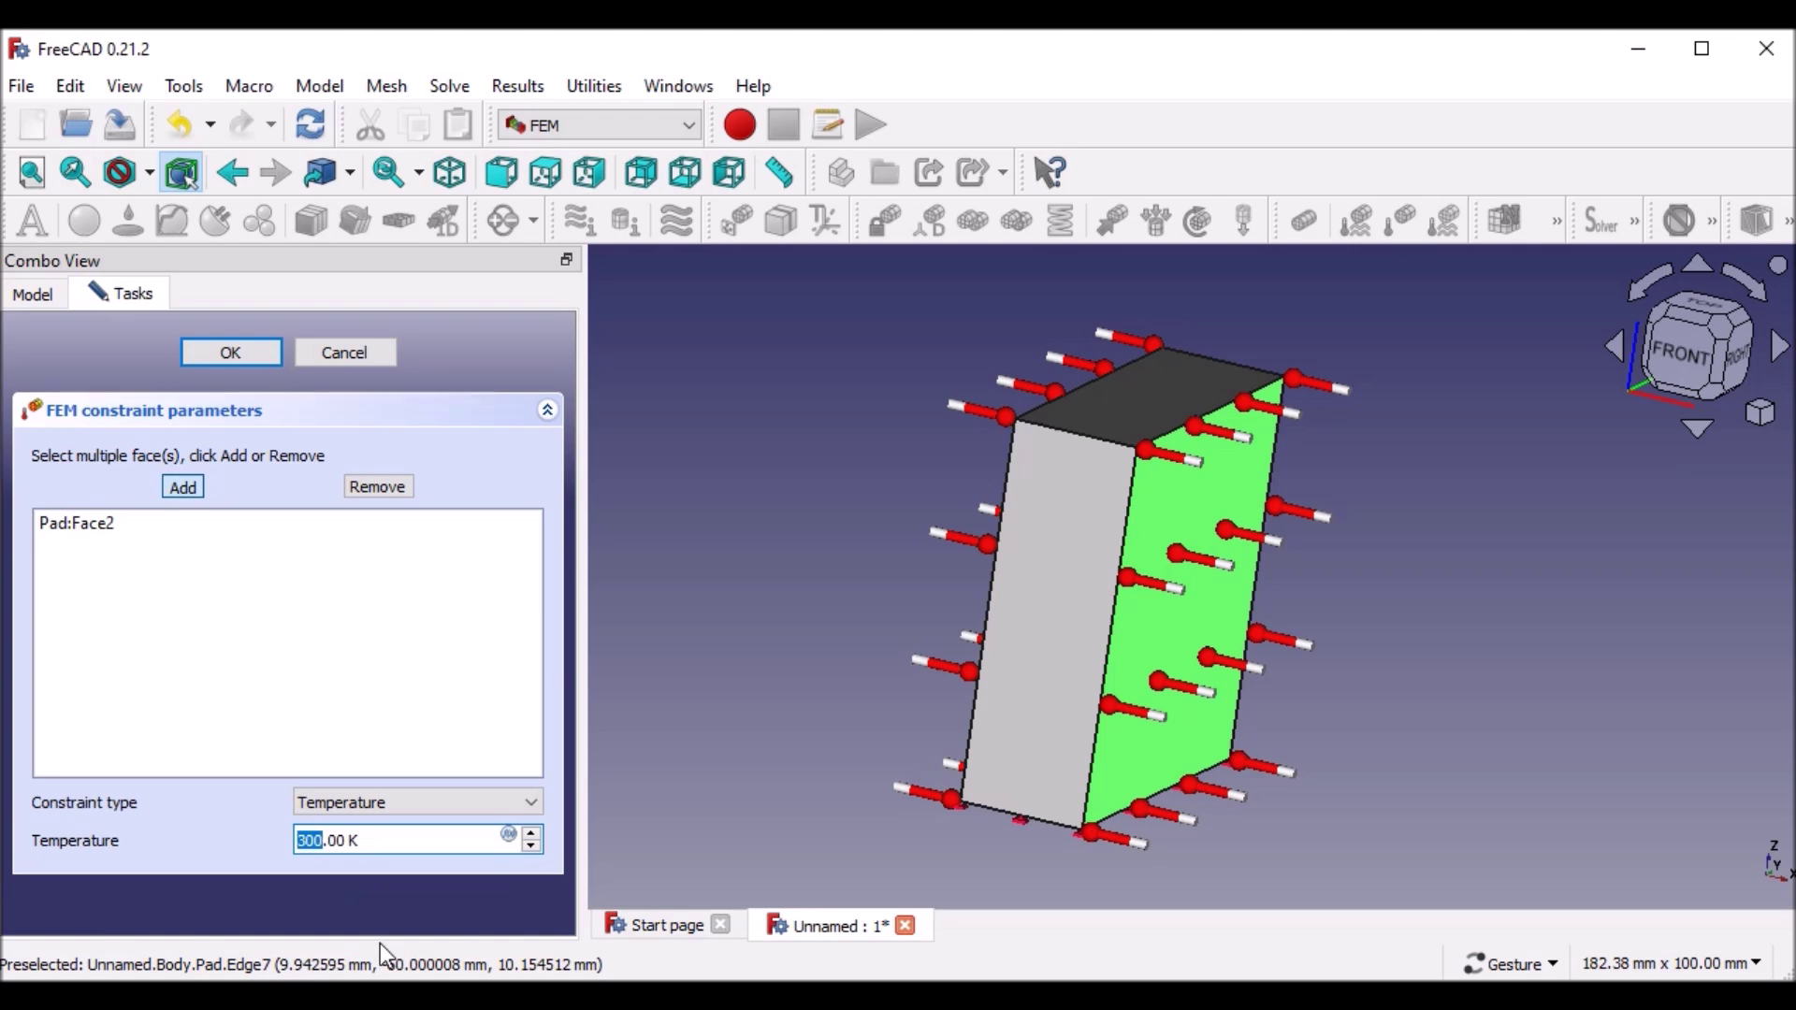
text(29)
key(BackSpace)
key(BackSpace)
text(320)
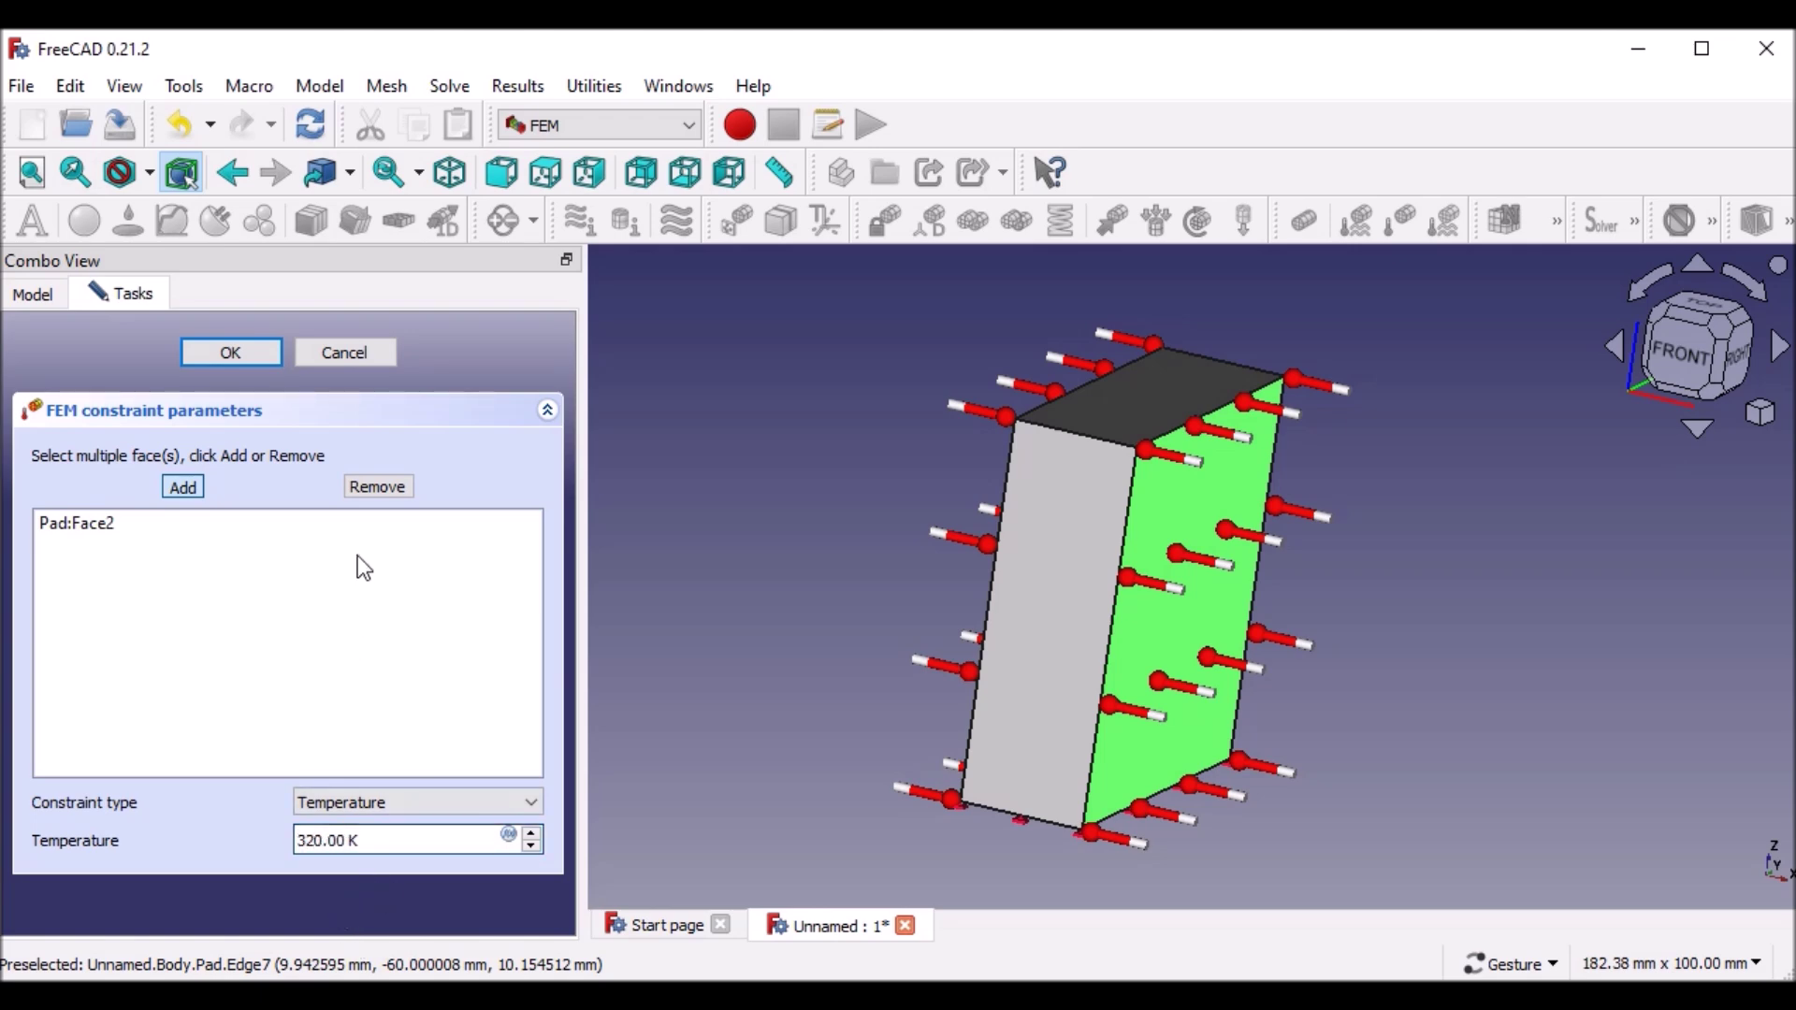
click(256, 353)
- Add a solid material to the analysis using the Aluminum-Generic material card
mouse_move(789, 700)
mouse_down()
mouse_move(929, 720)
mouse_move(899, 711)
mouse_up()
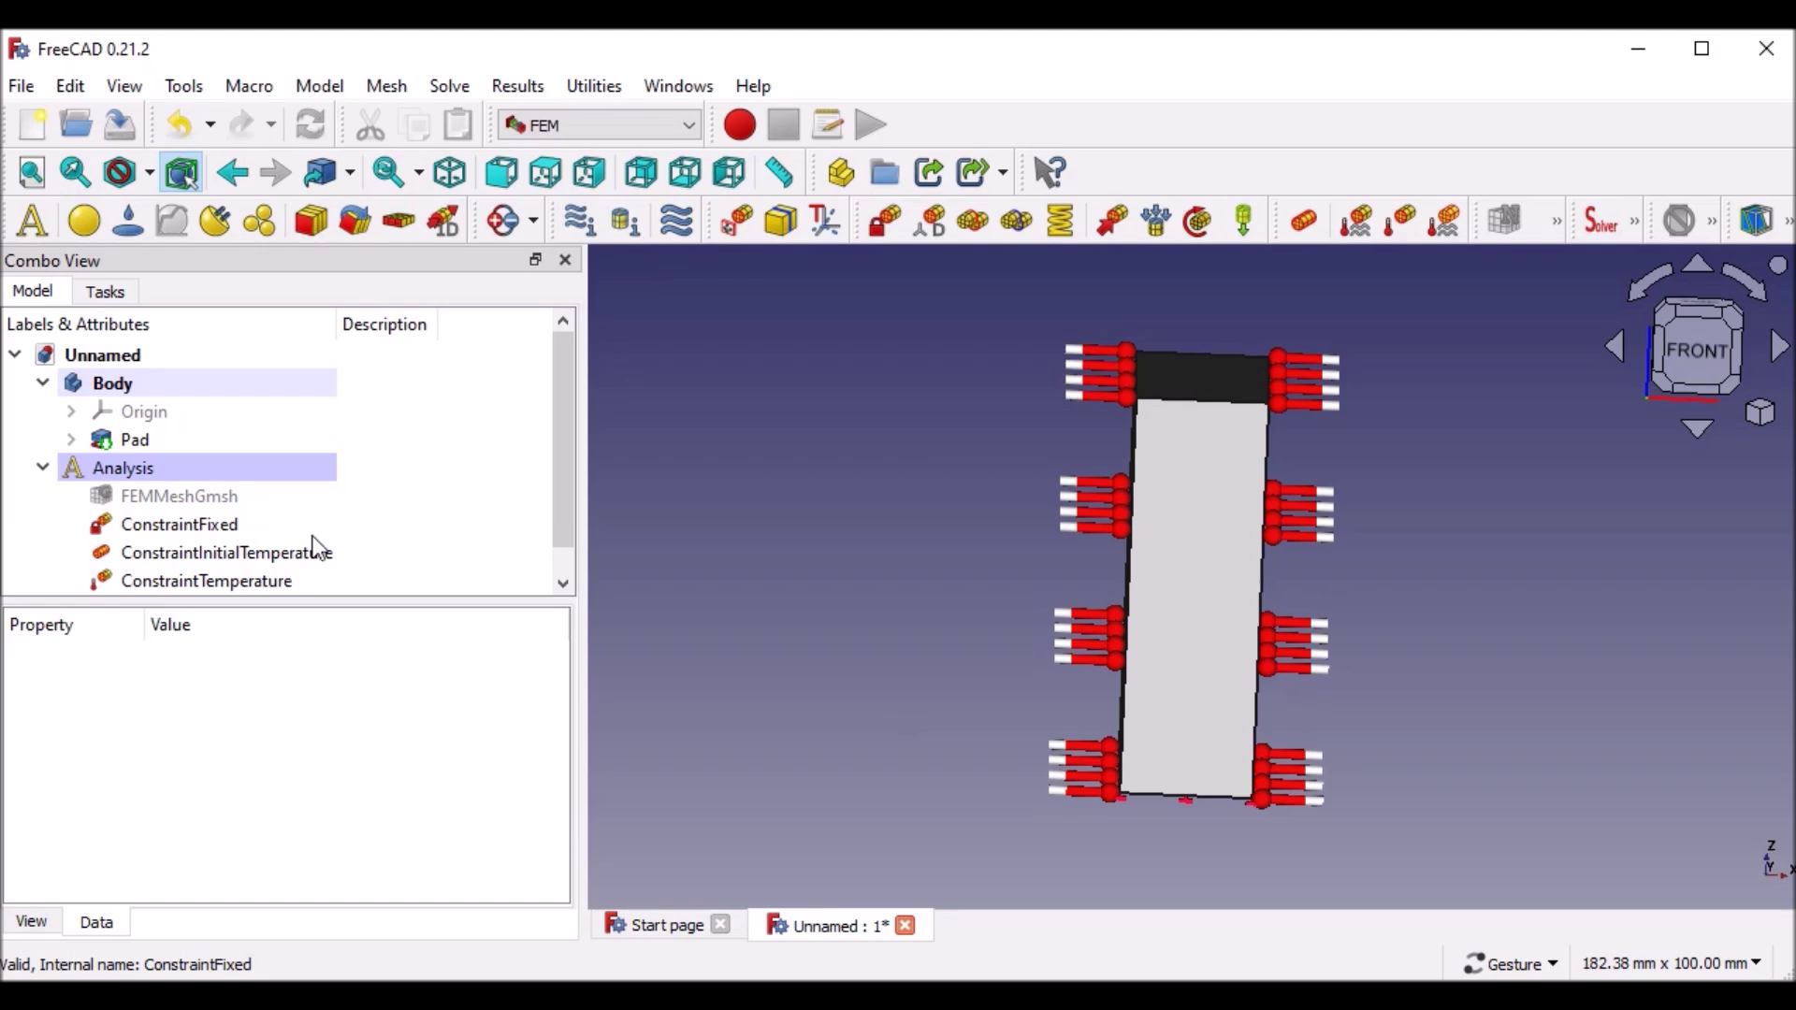
scroll(563, 462, down, 1)
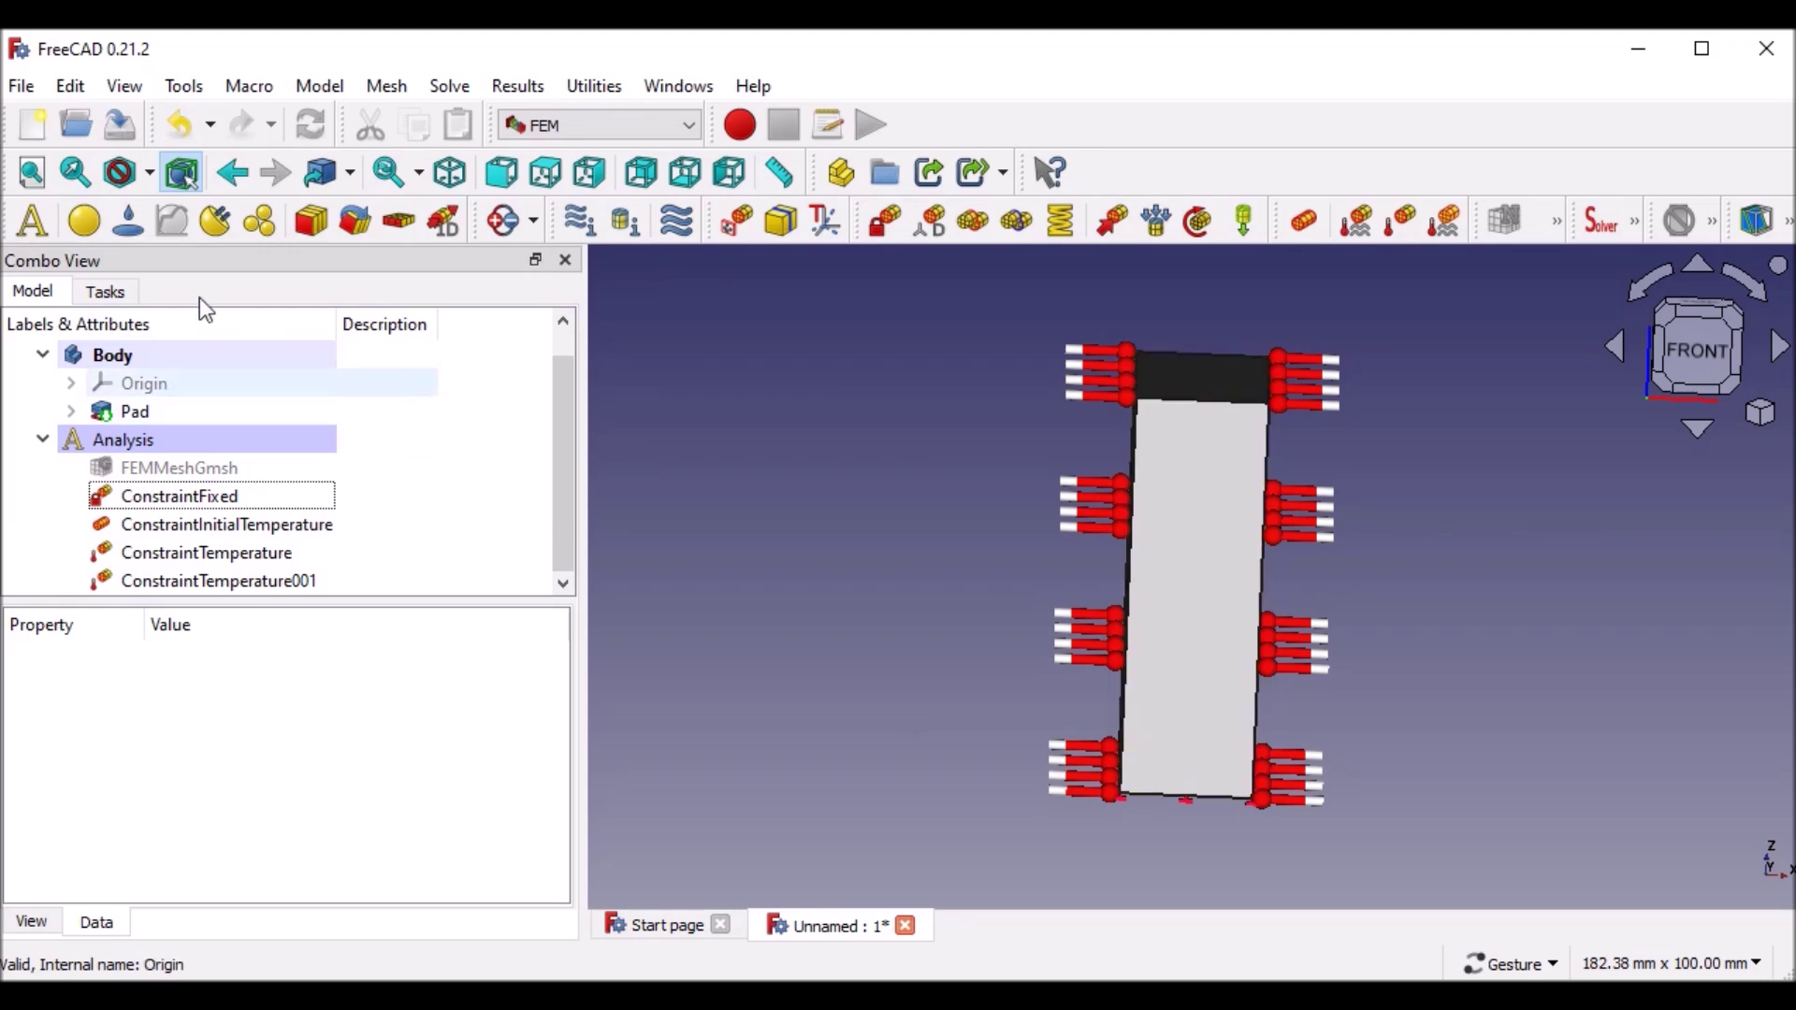
click(85, 221)
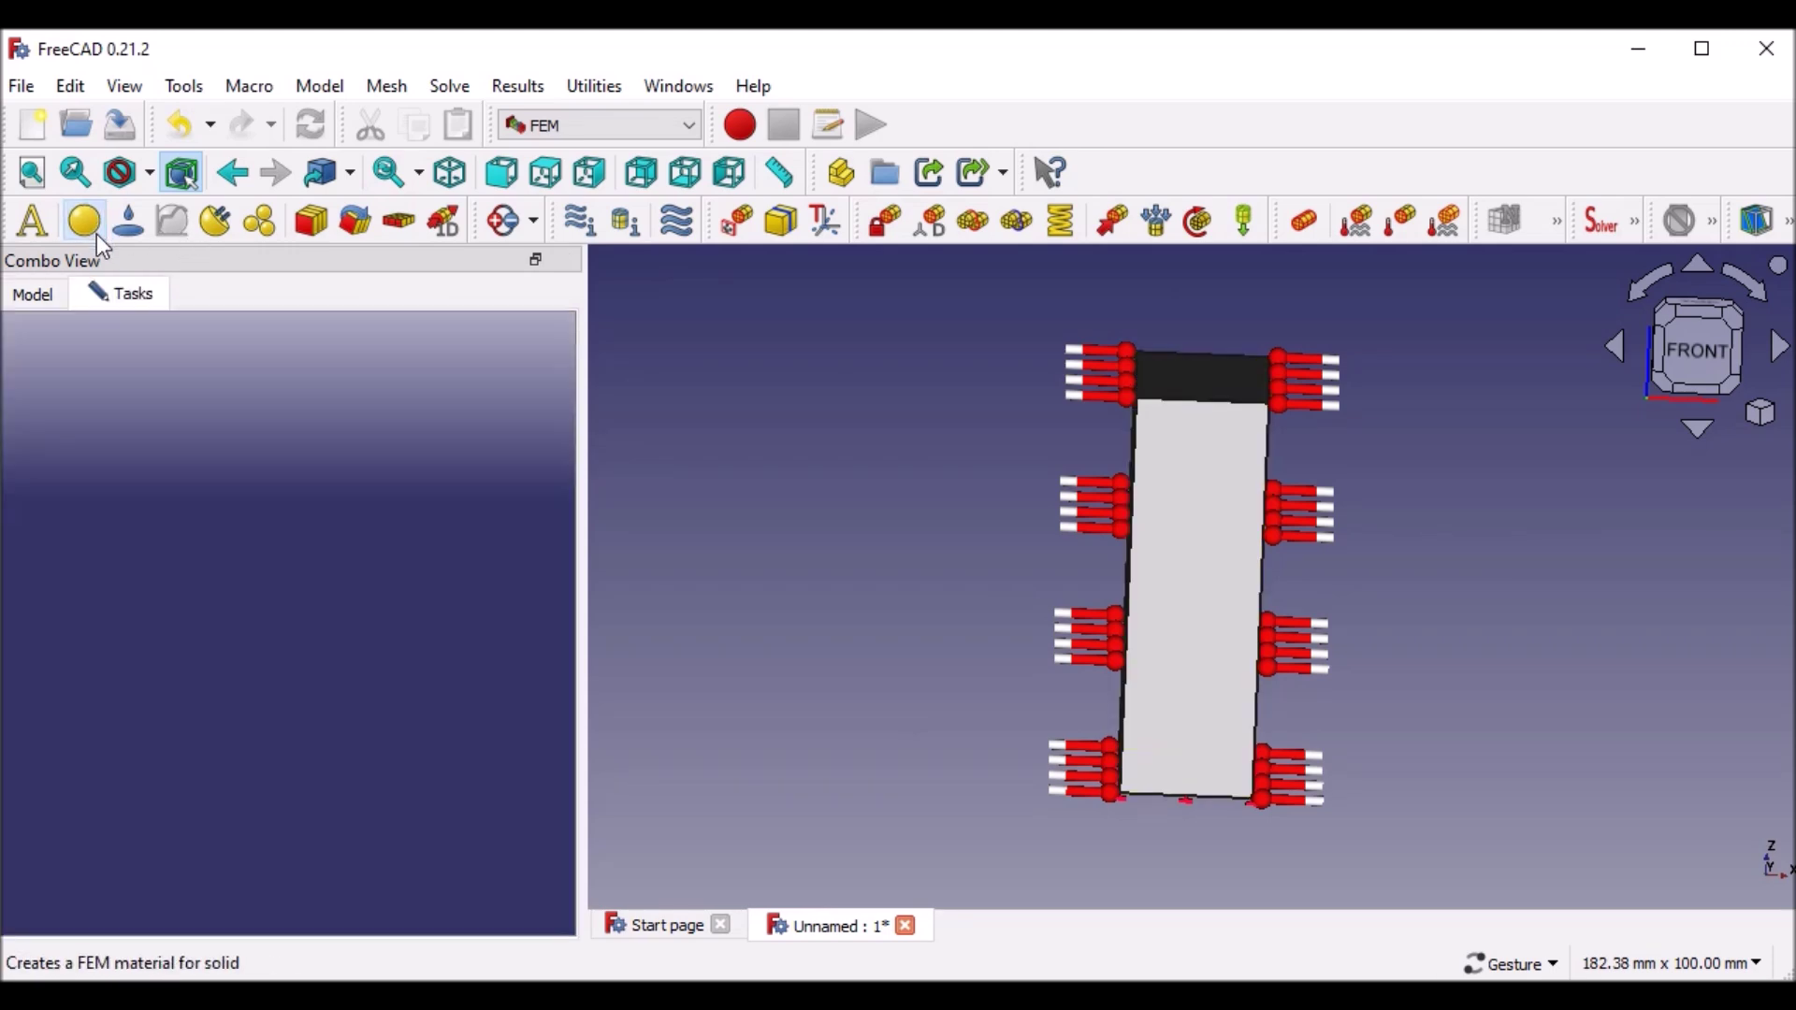
click(421, 524)
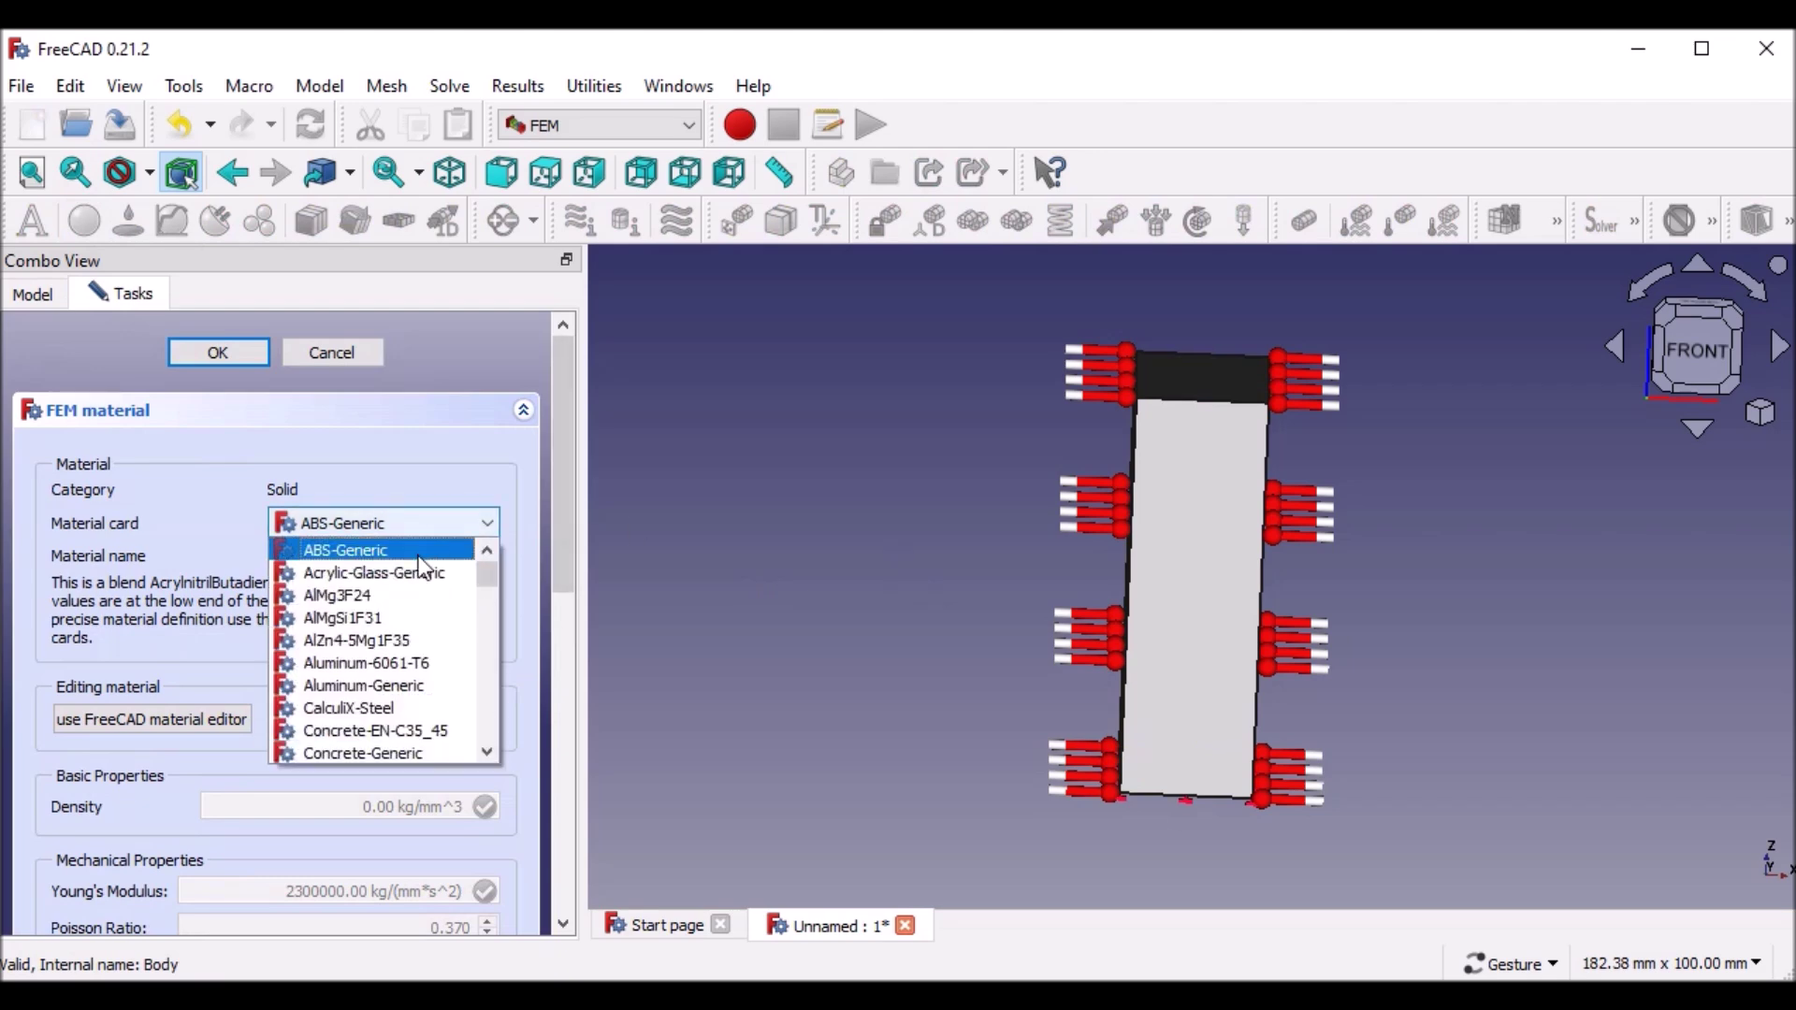
click(434, 685)
- Assign Aluminum-Generic to the whole block body in Solid selection mode and confirm
drag(558, 515, 572, 880)
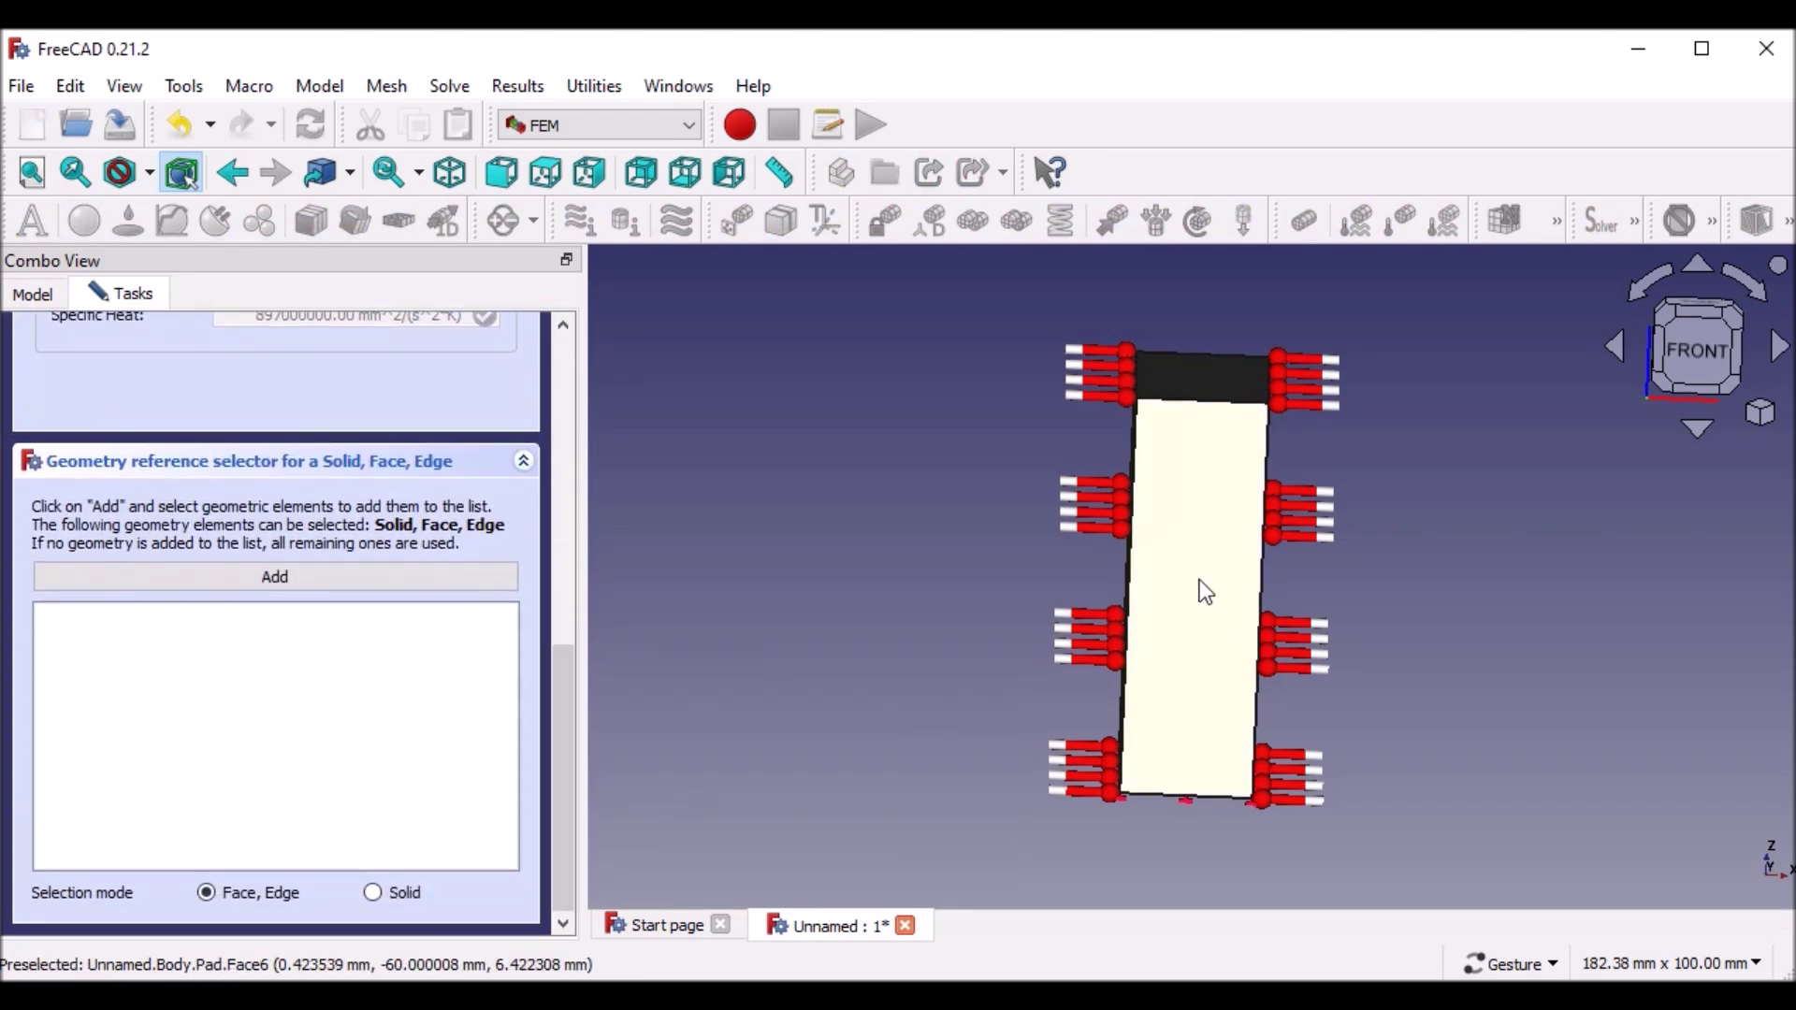
click(385, 896)
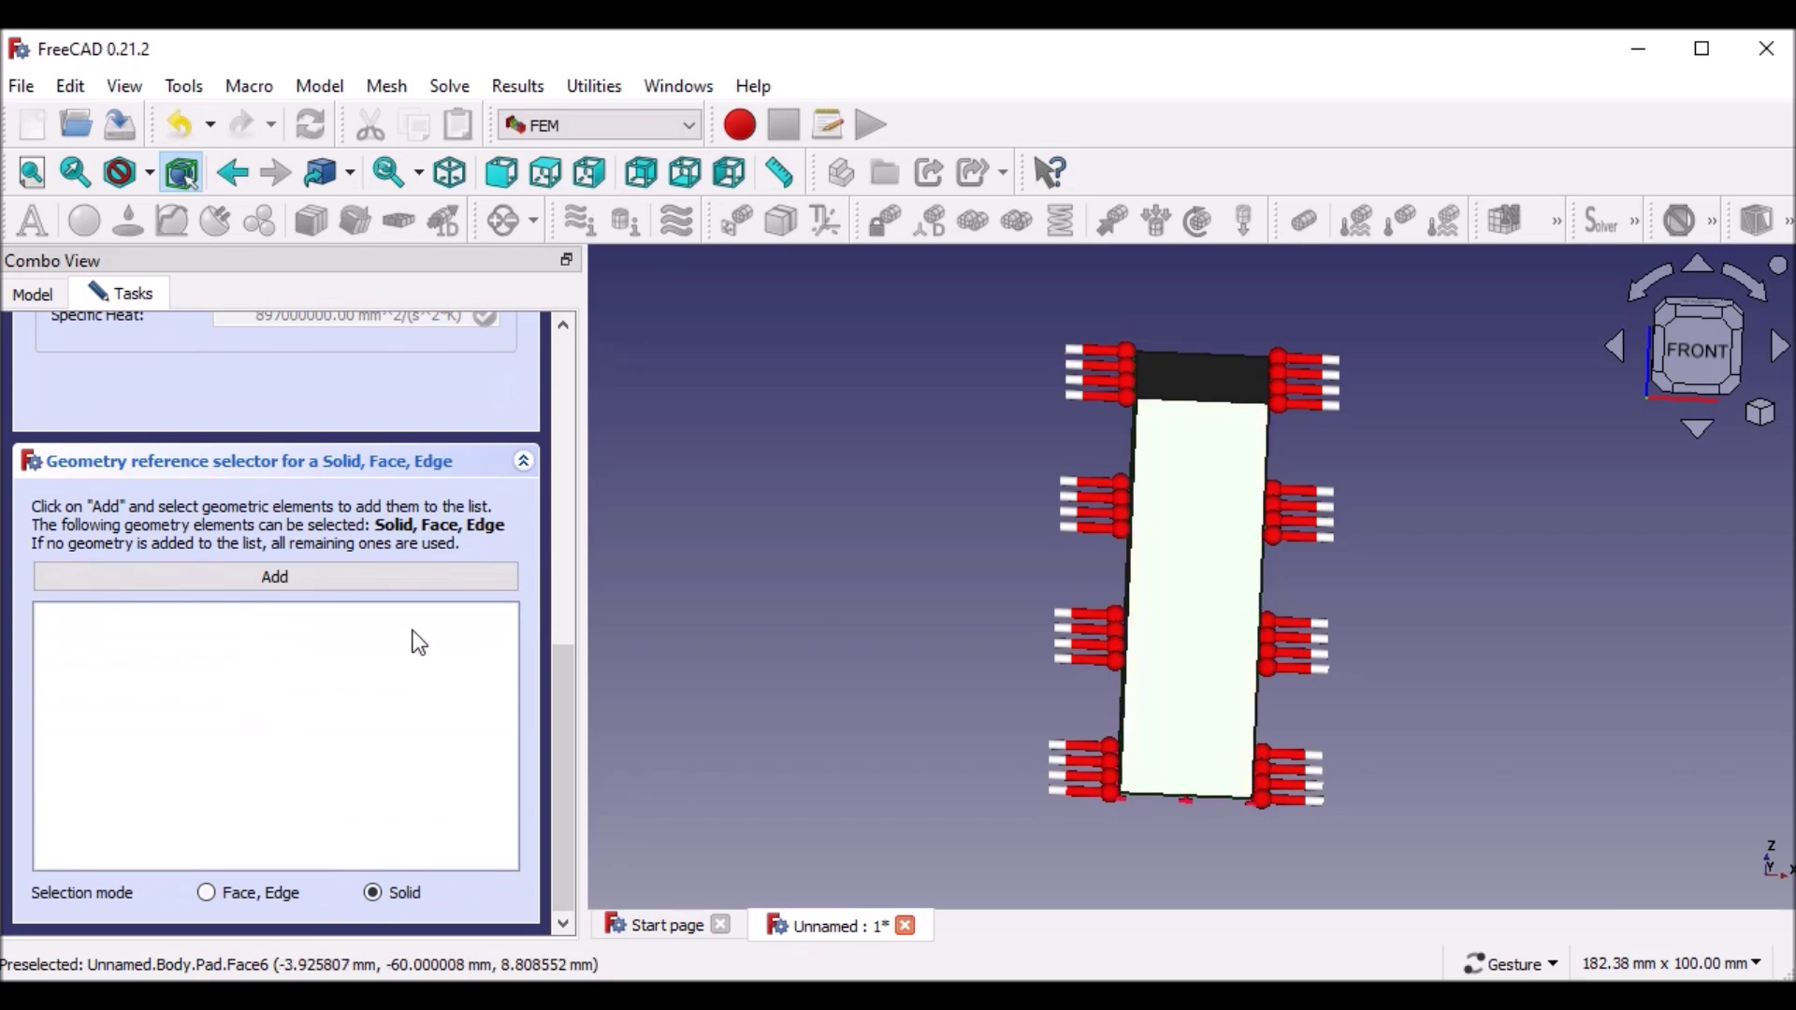
click(352, 570)
click(1210, 563)
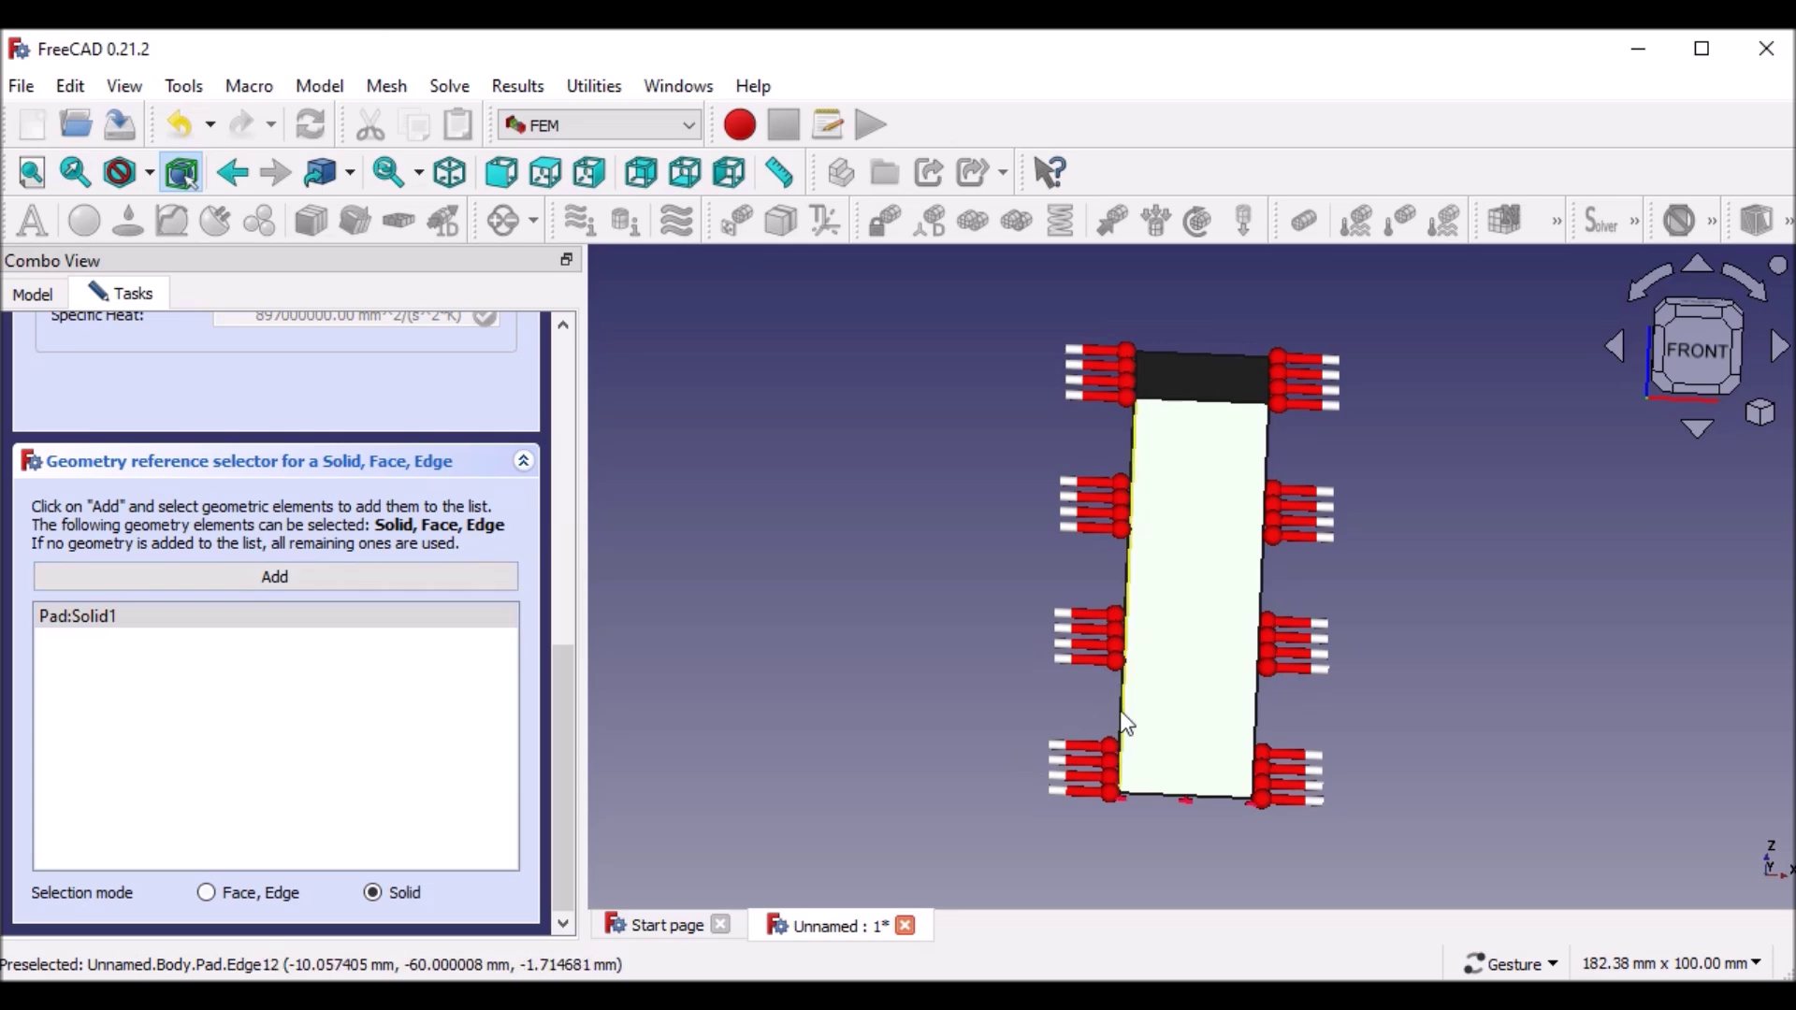
drag(561, 700, 569, 385)
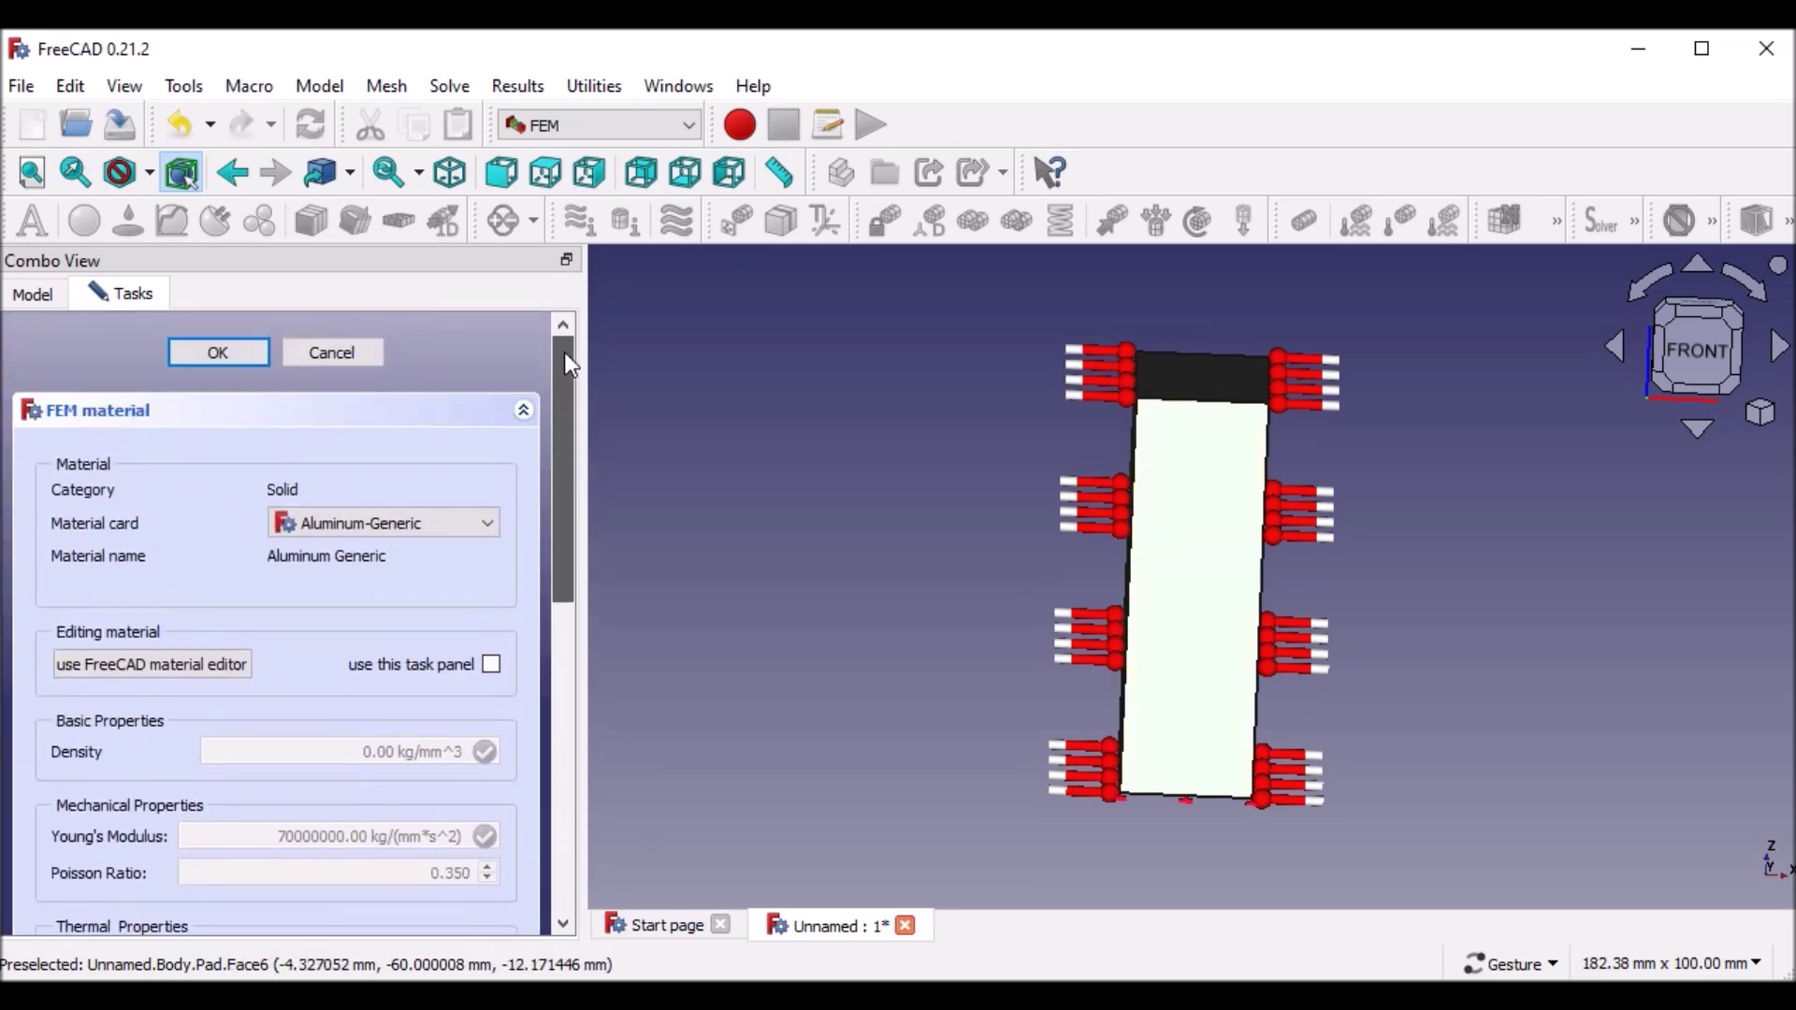
click(233, 350)
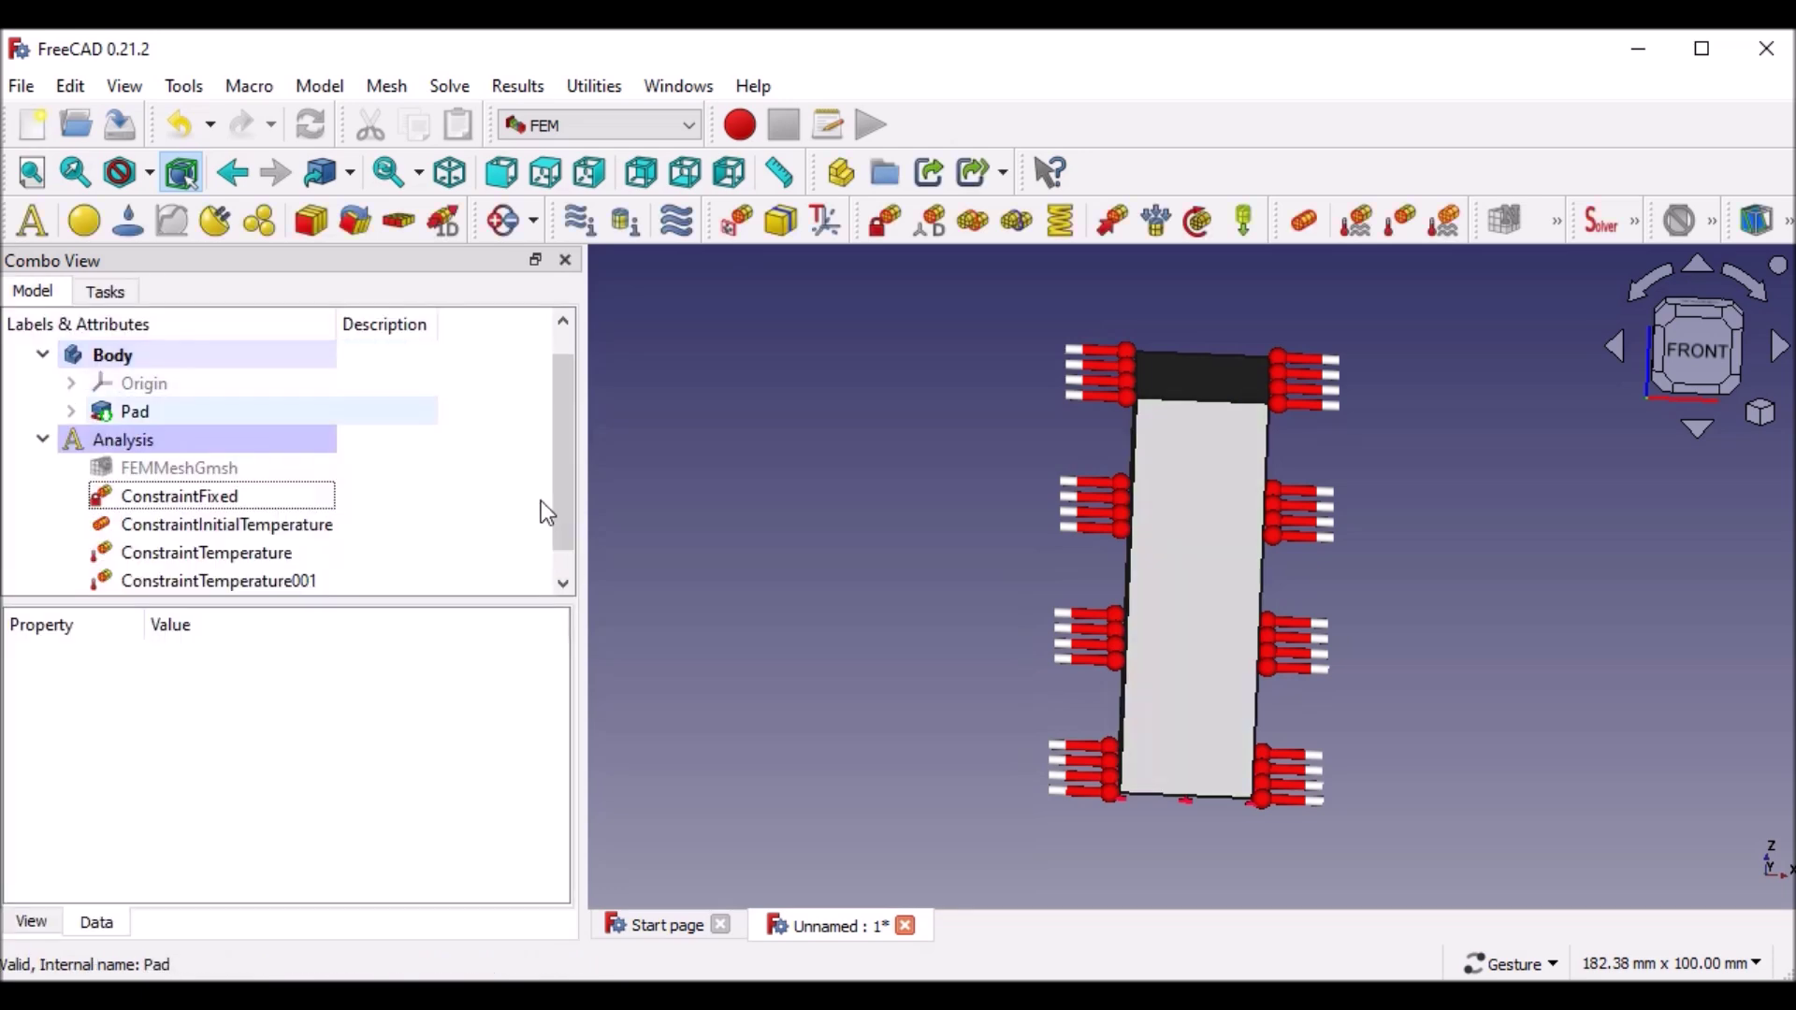
drag(563, 456, 579, 564)
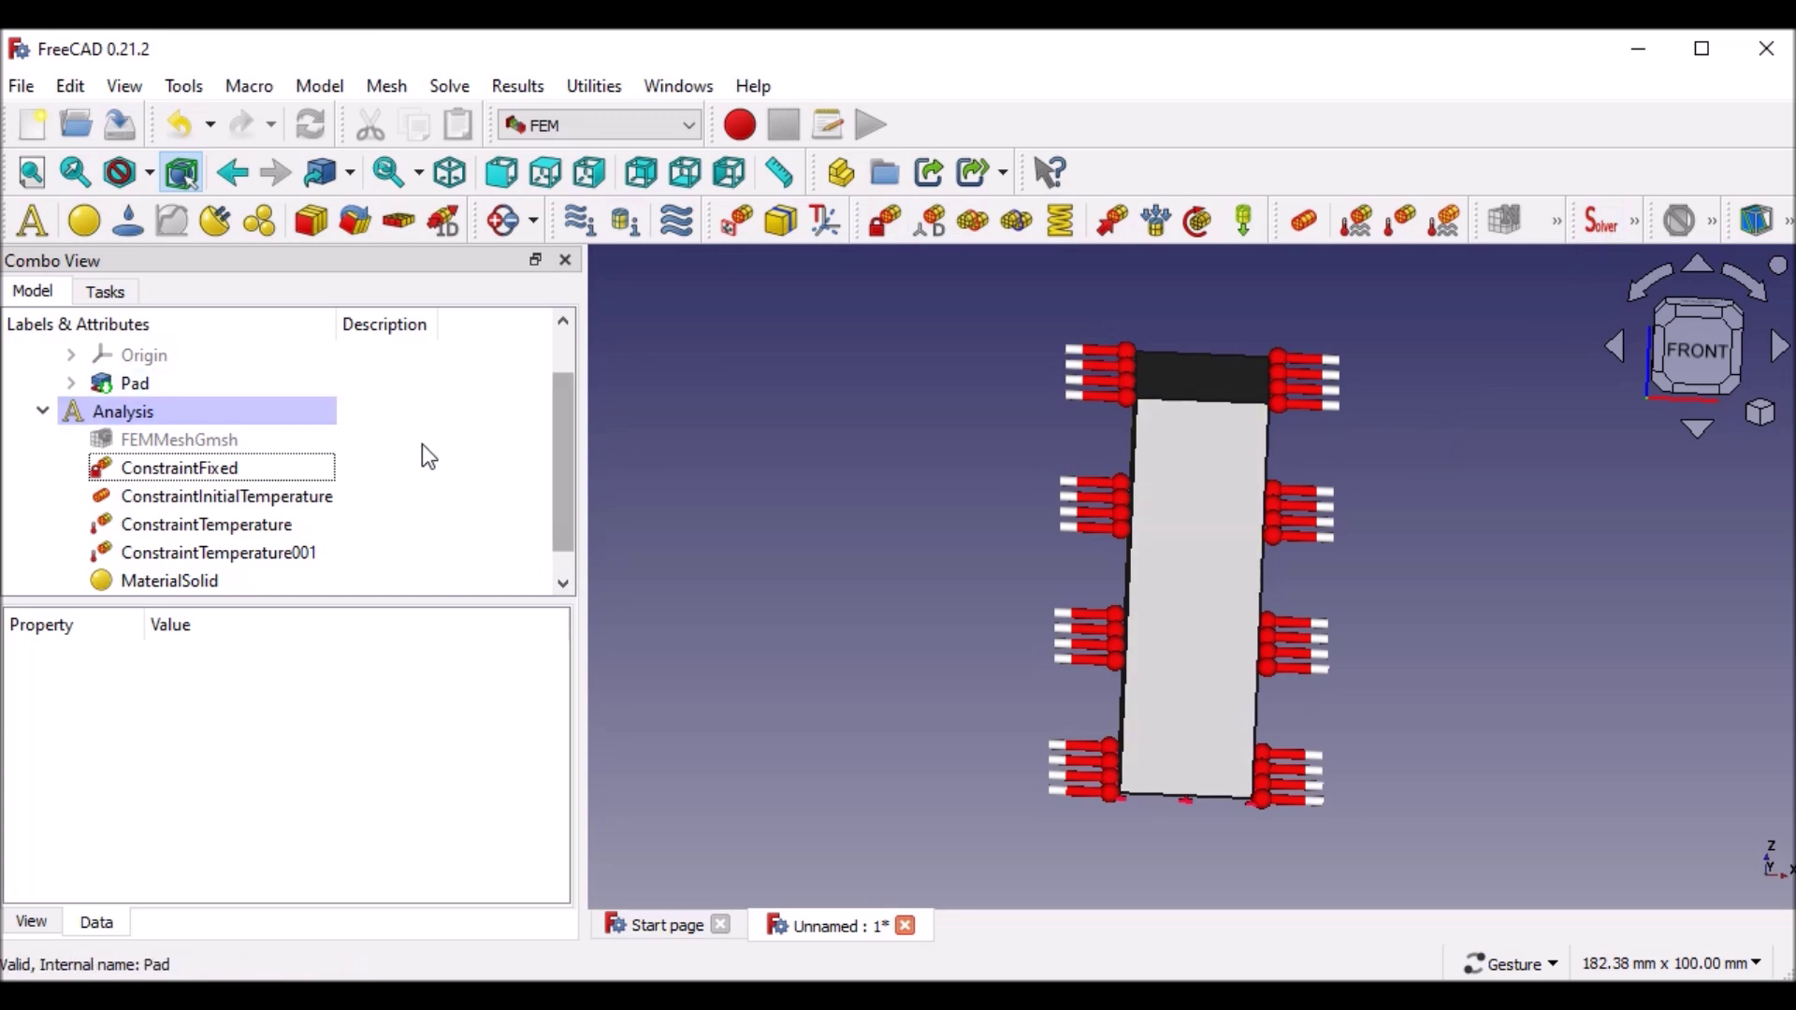
drag(556, 449, 543, 603)
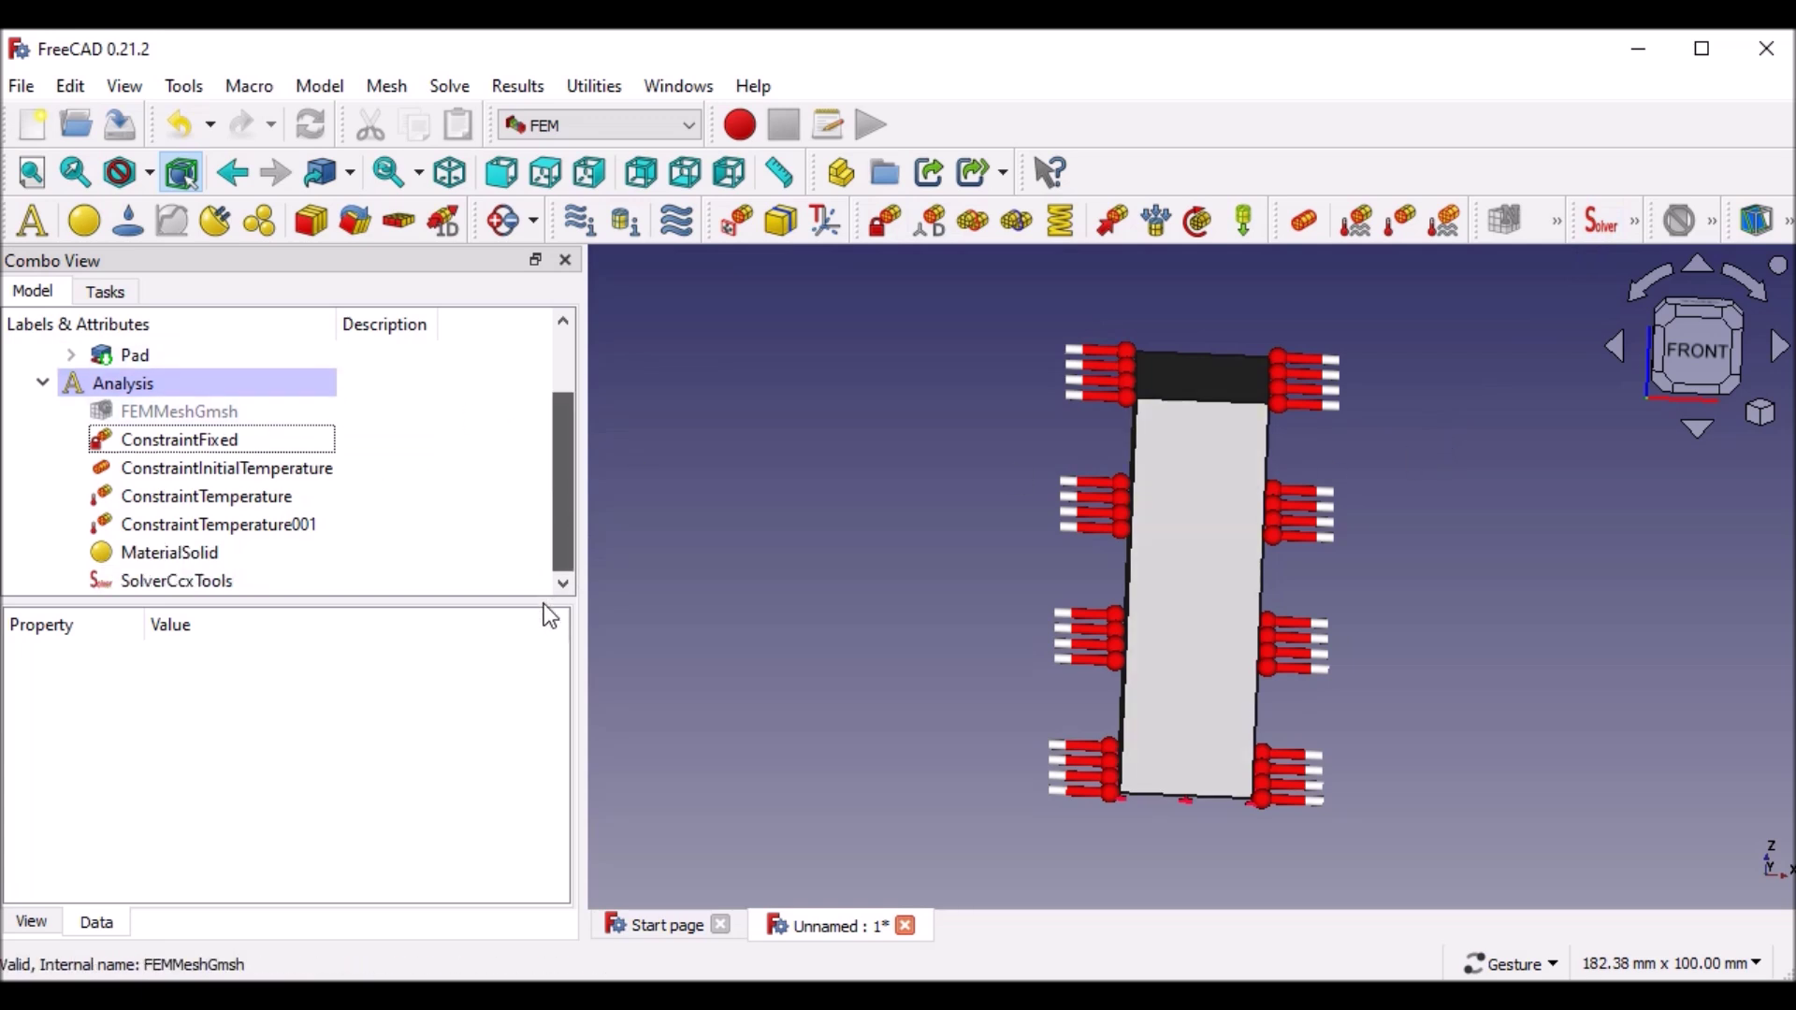
- Set SolverCcxTools to Thermo mechanical, write the .inp file and run CalculiX
click(180, 578)
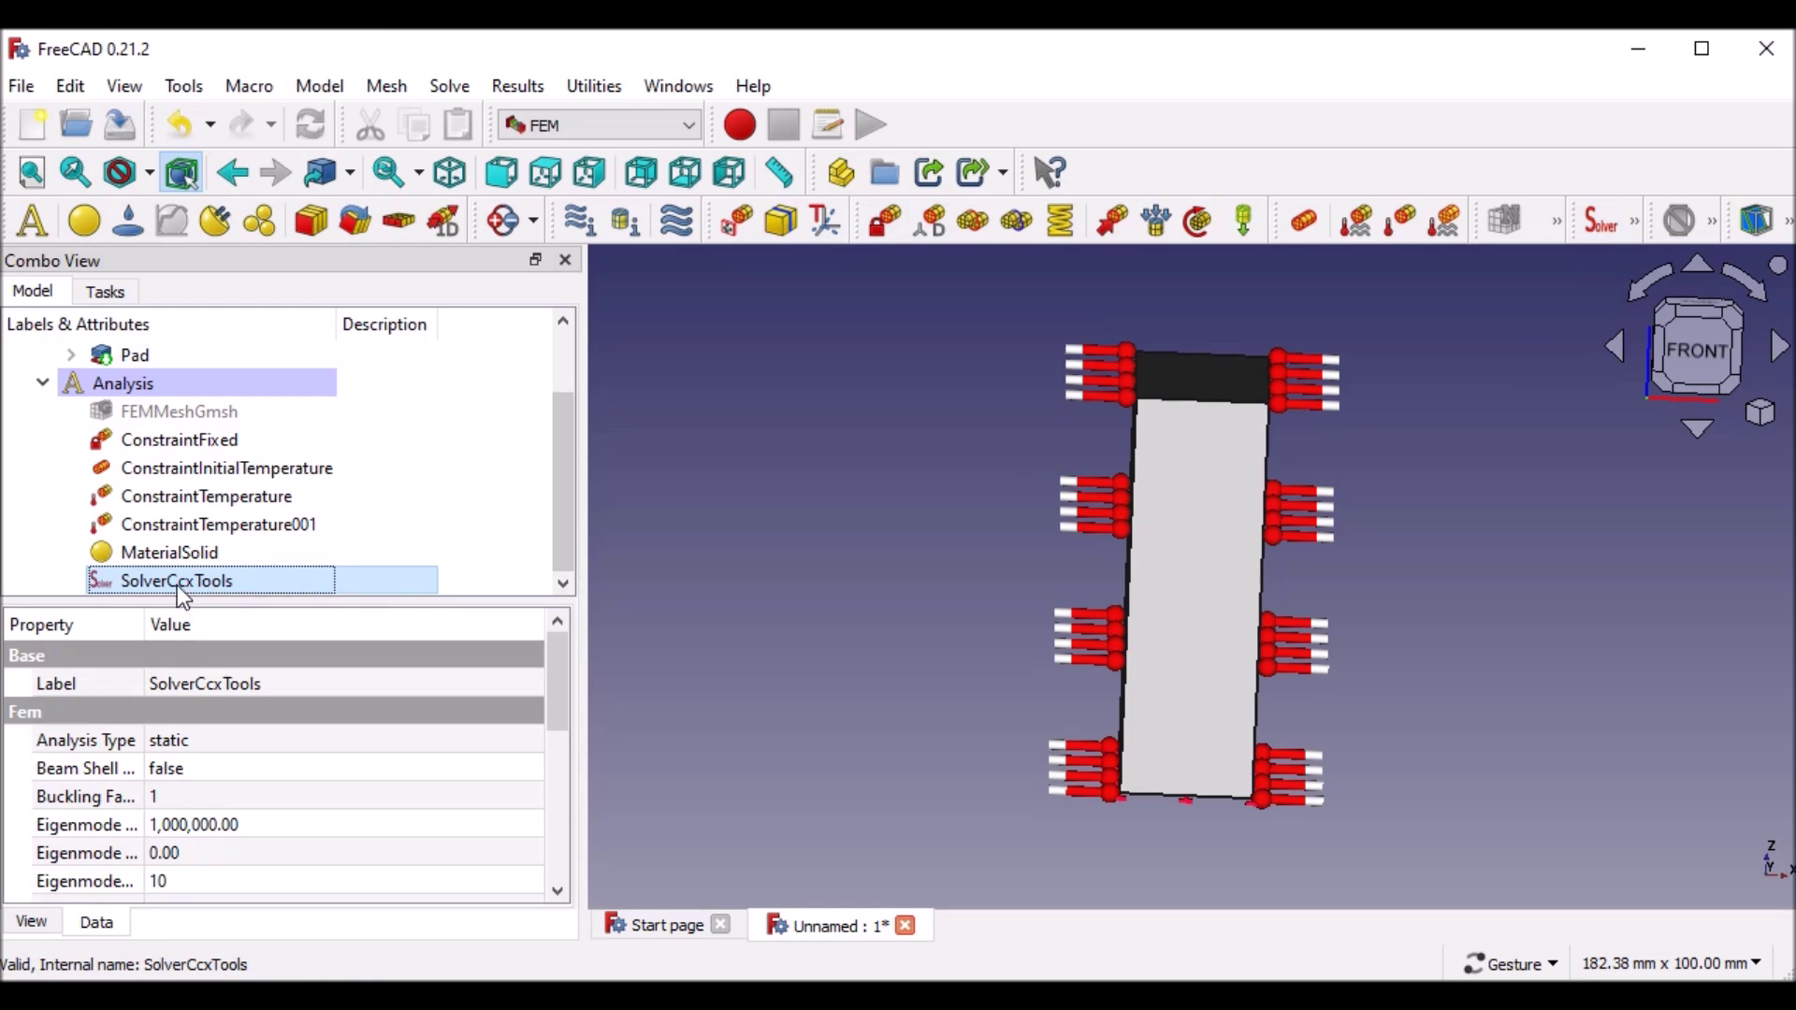
double_click(177, 586)
click(177, 590)
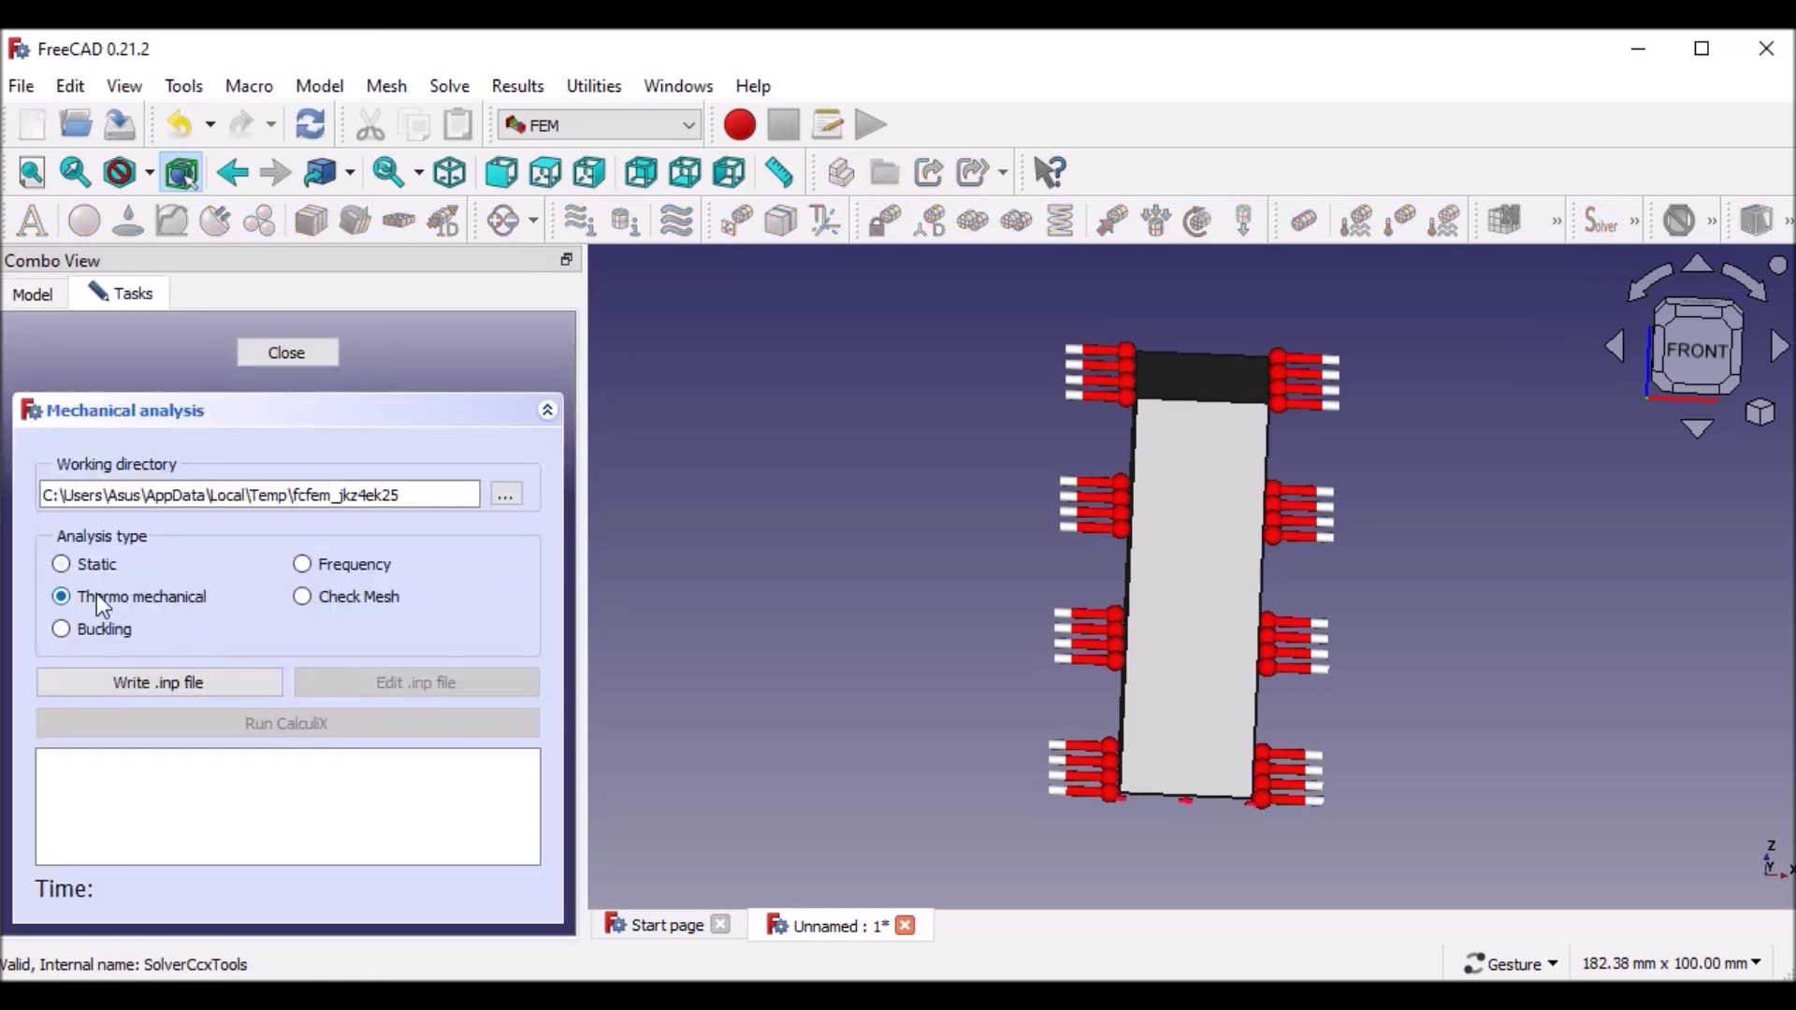
click(198, 682)
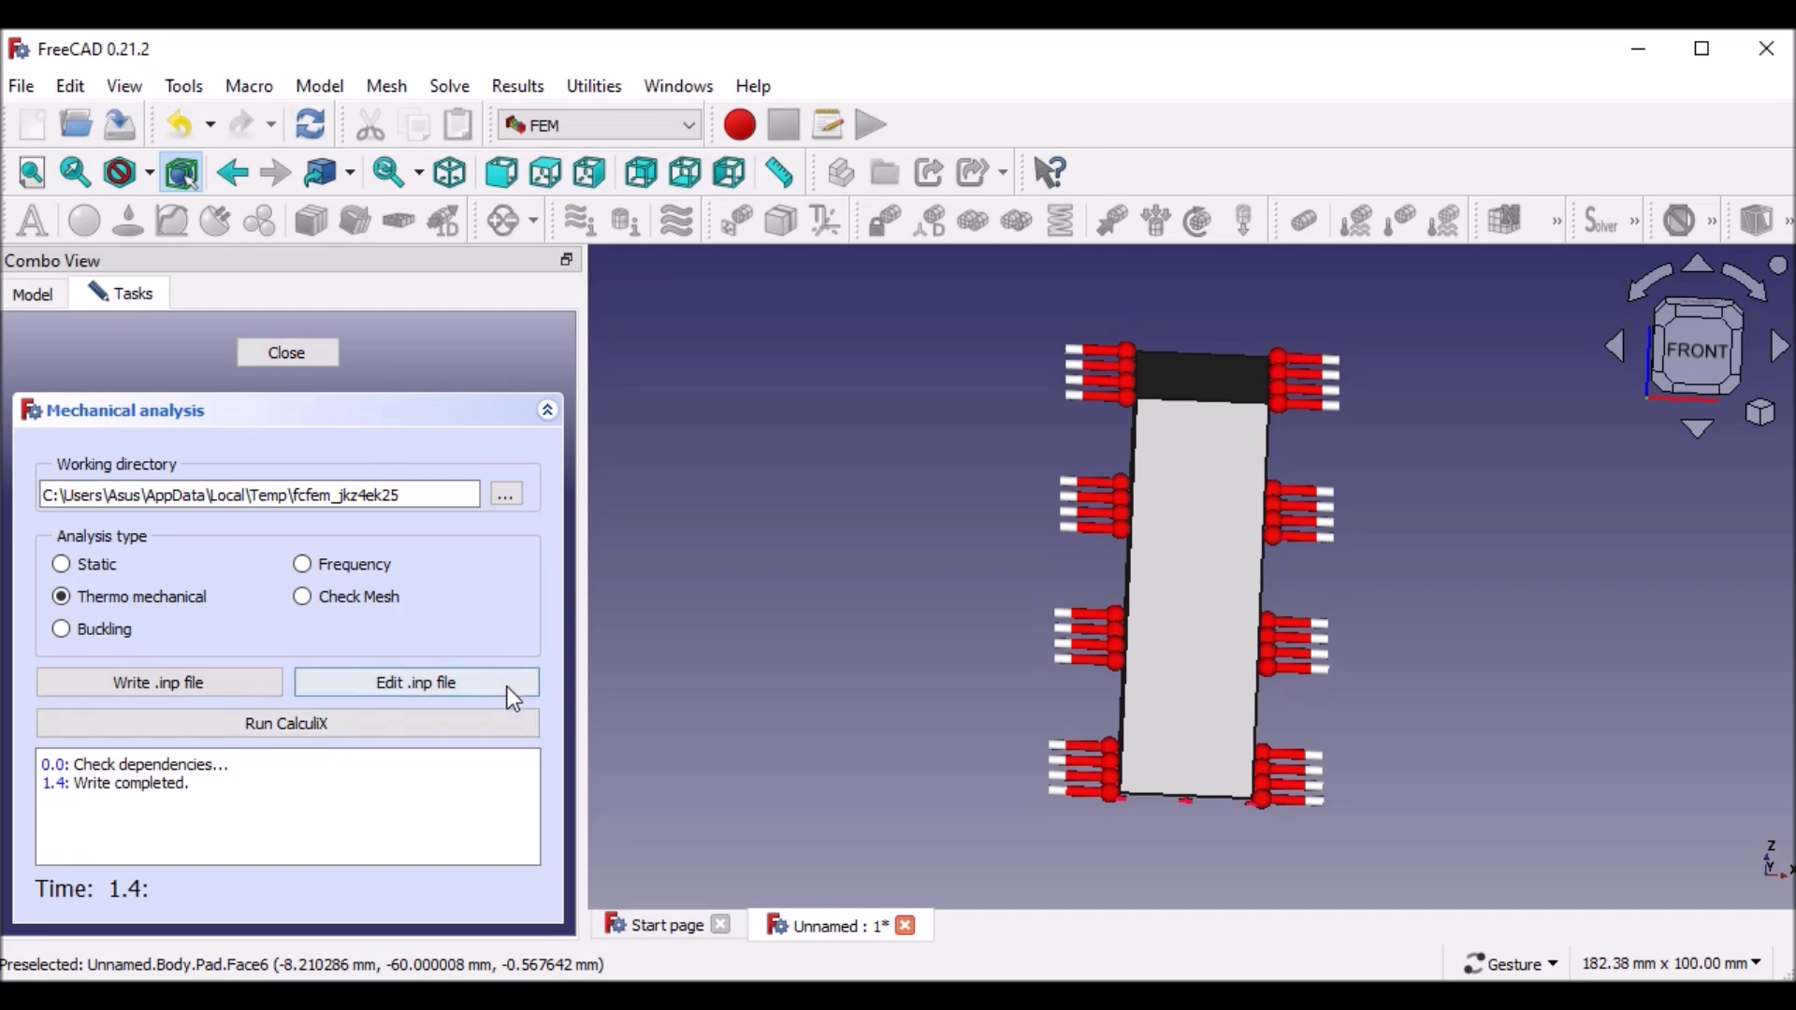
click(245, 728)
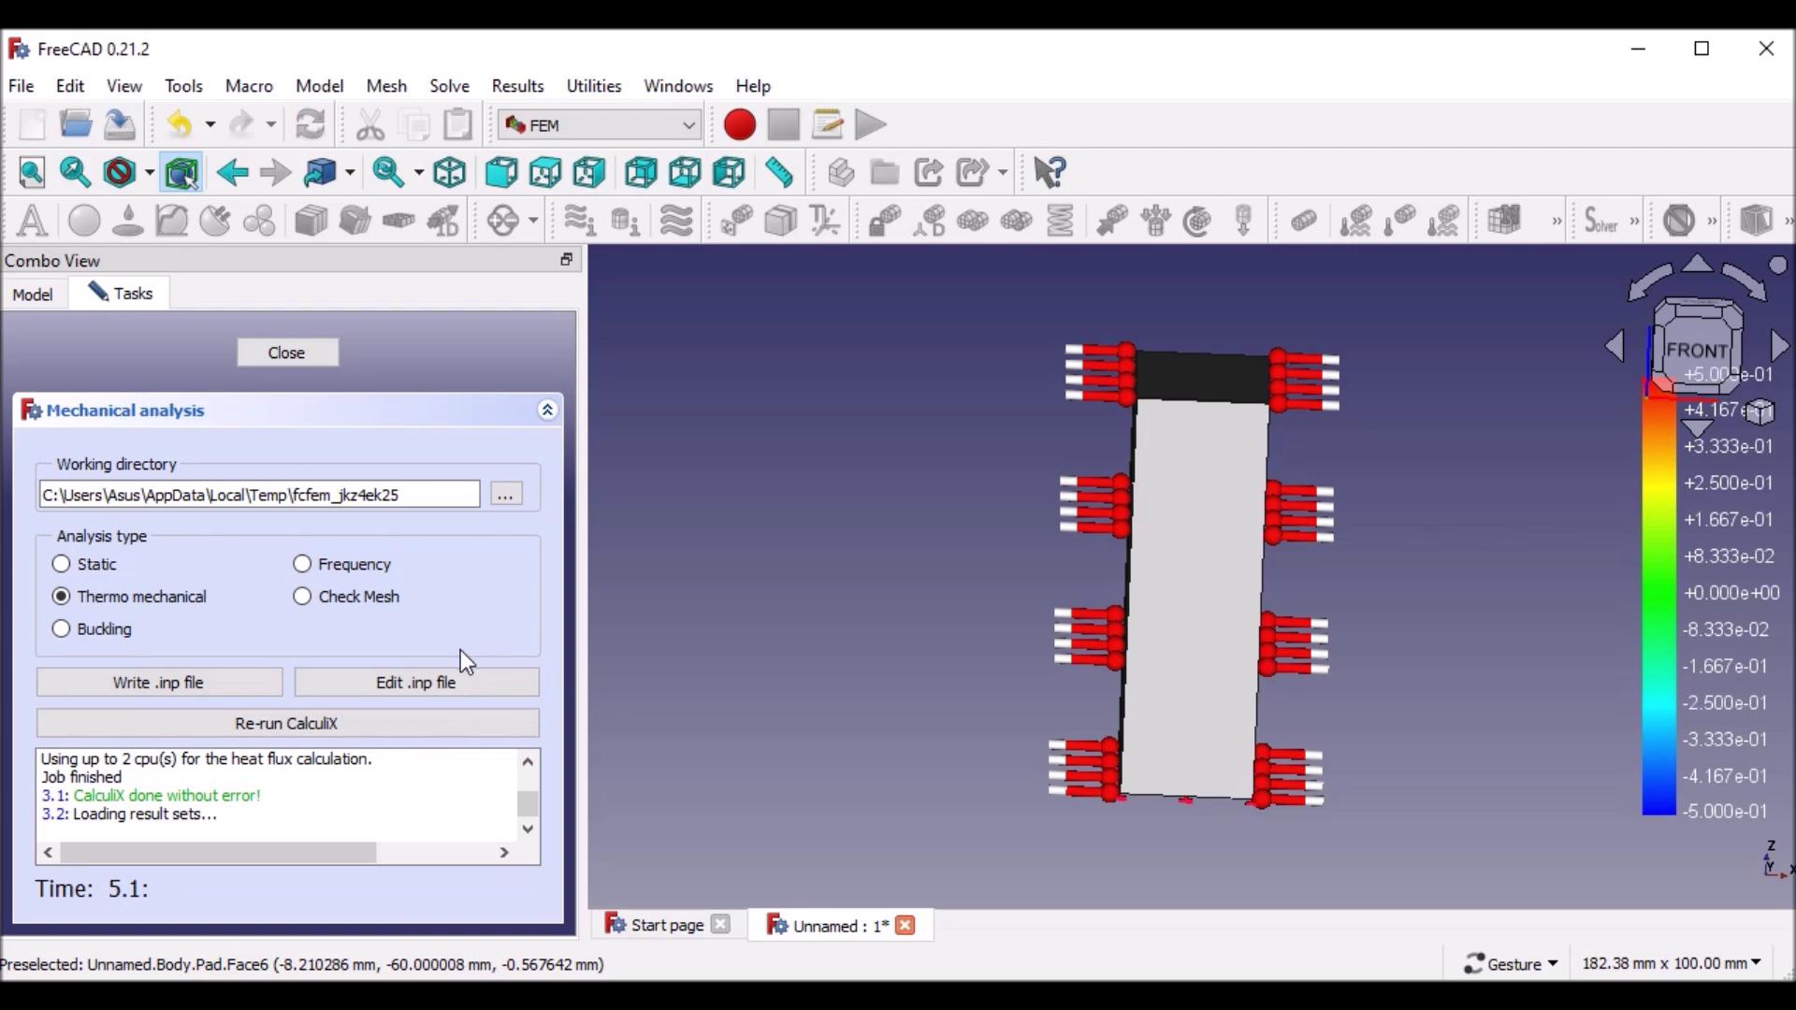
drag(531, 801, 537, 838)
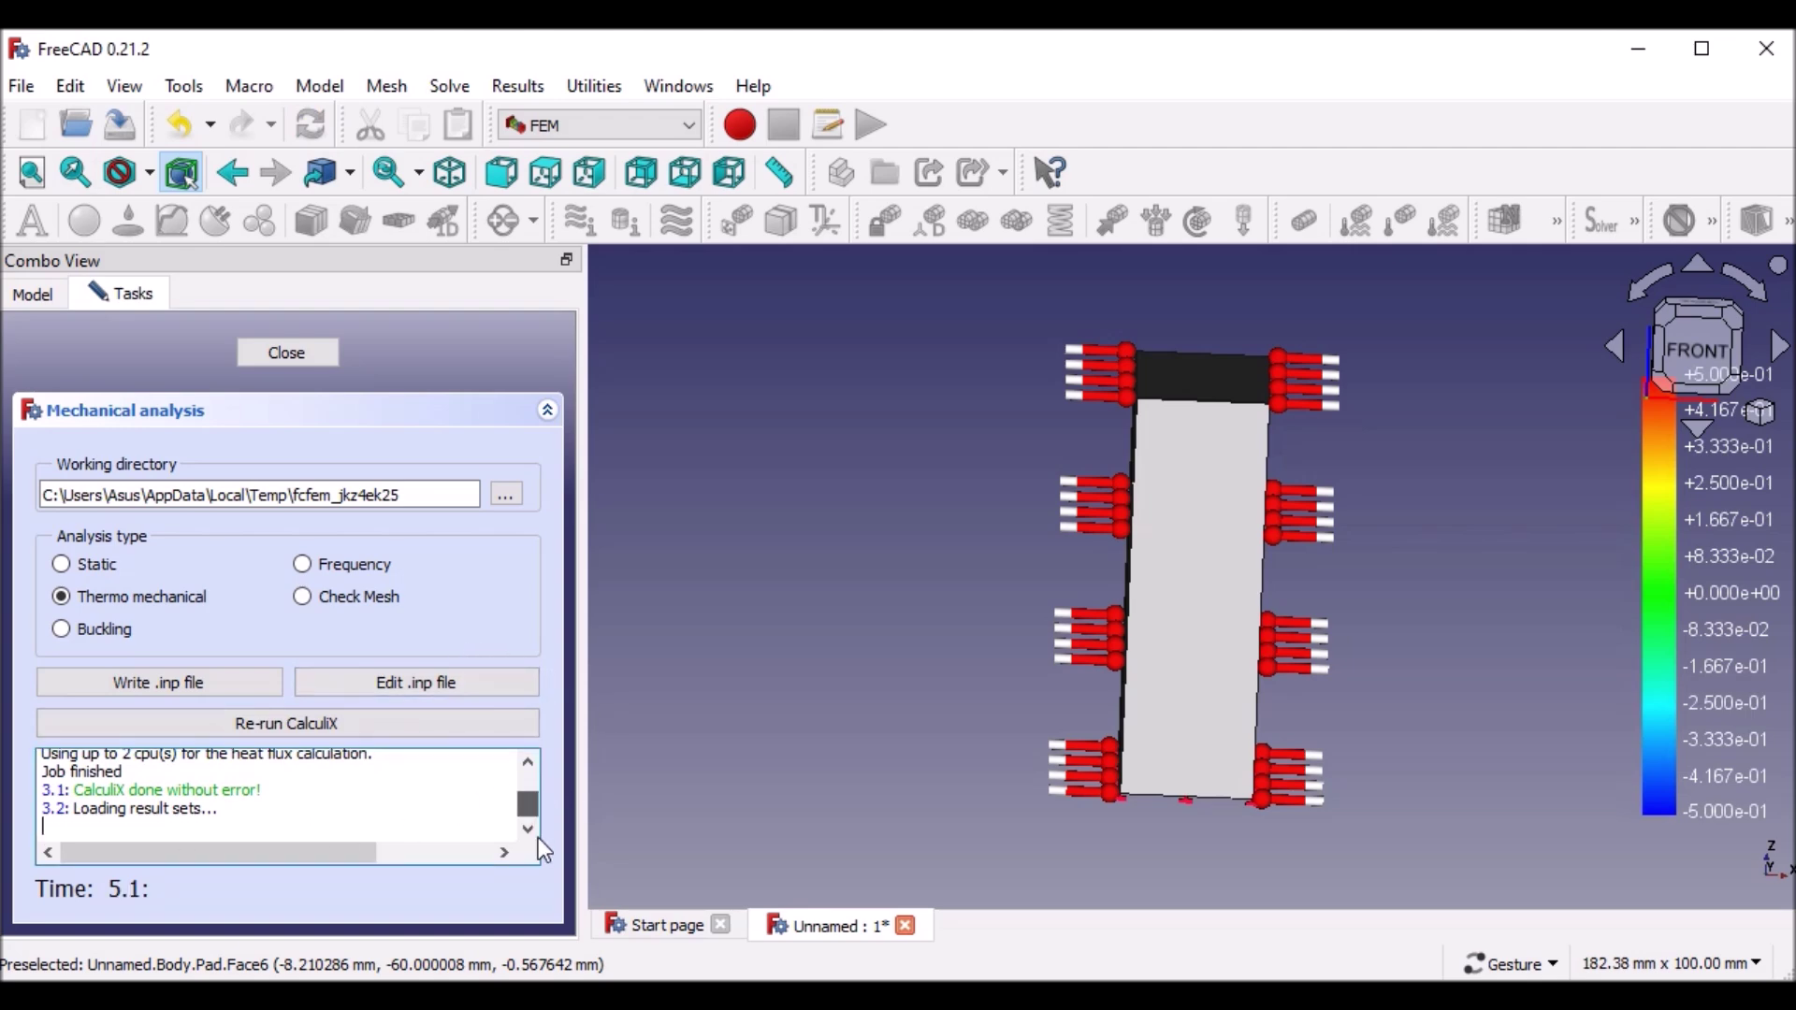
click(292, 353)
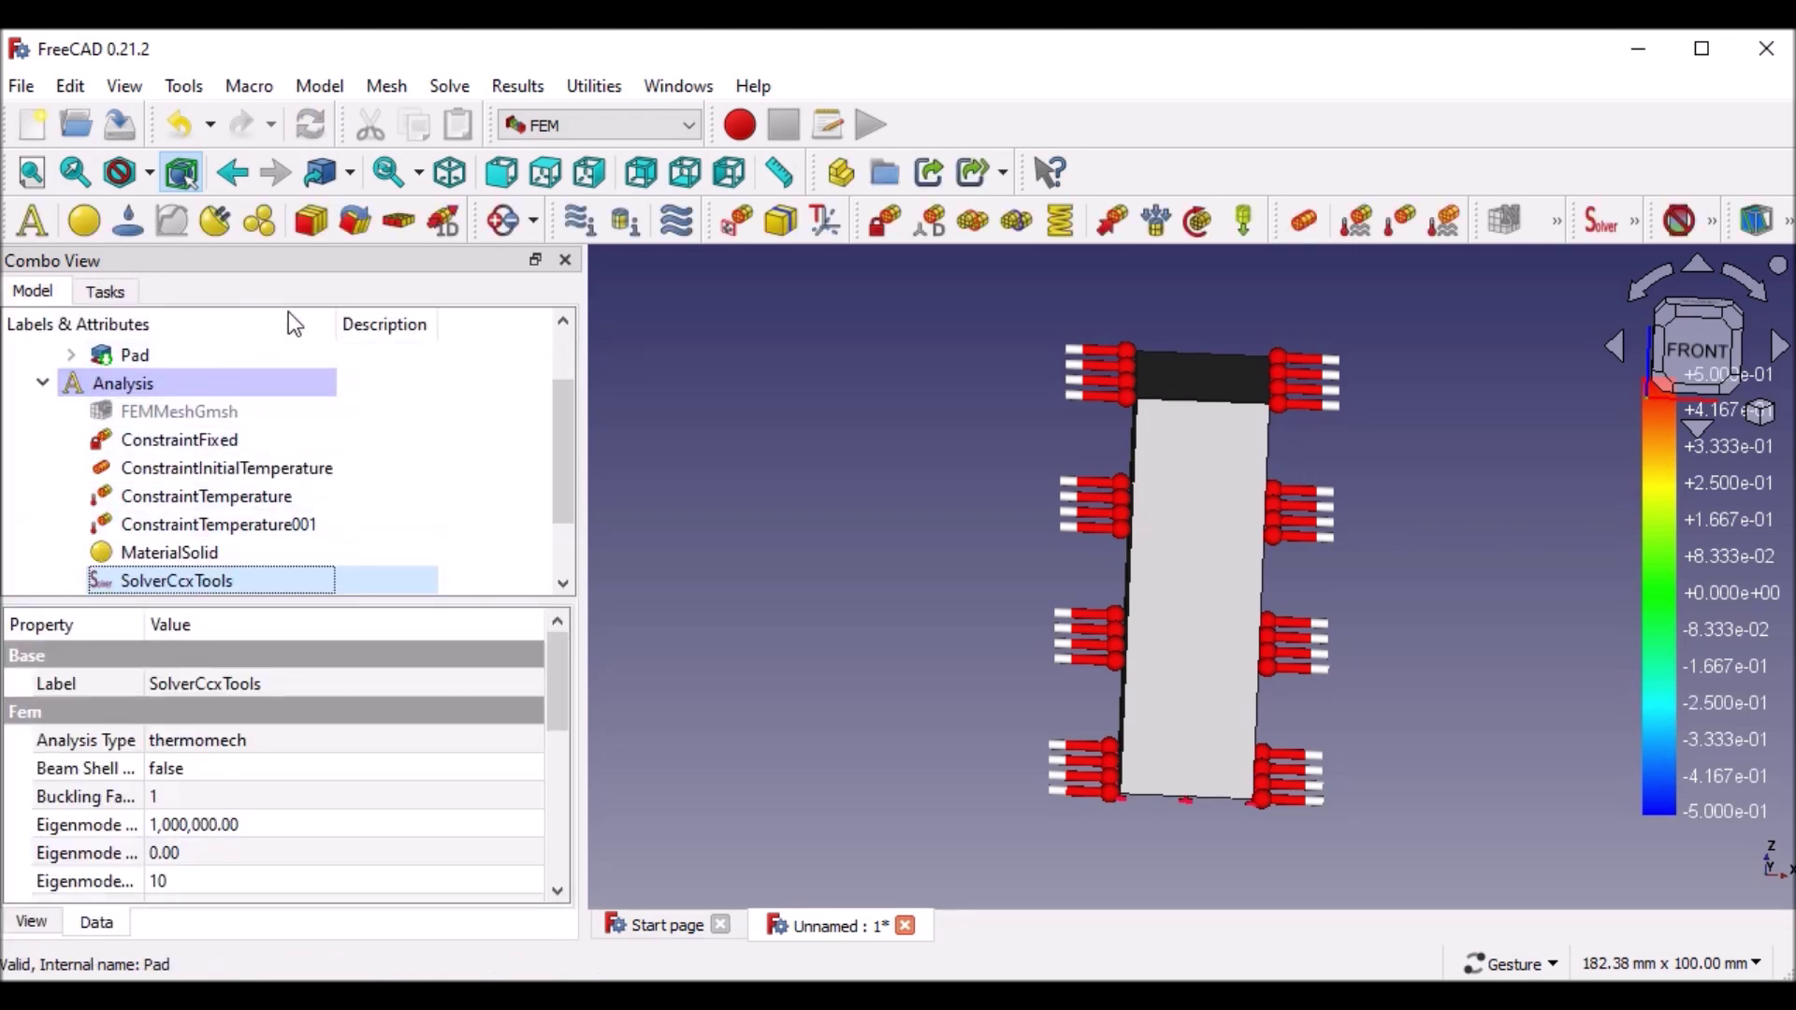
- Open CCX_Results and display the Temperature contour on the block, 320 K to 500 K
drag(554, 440, 555, 486)
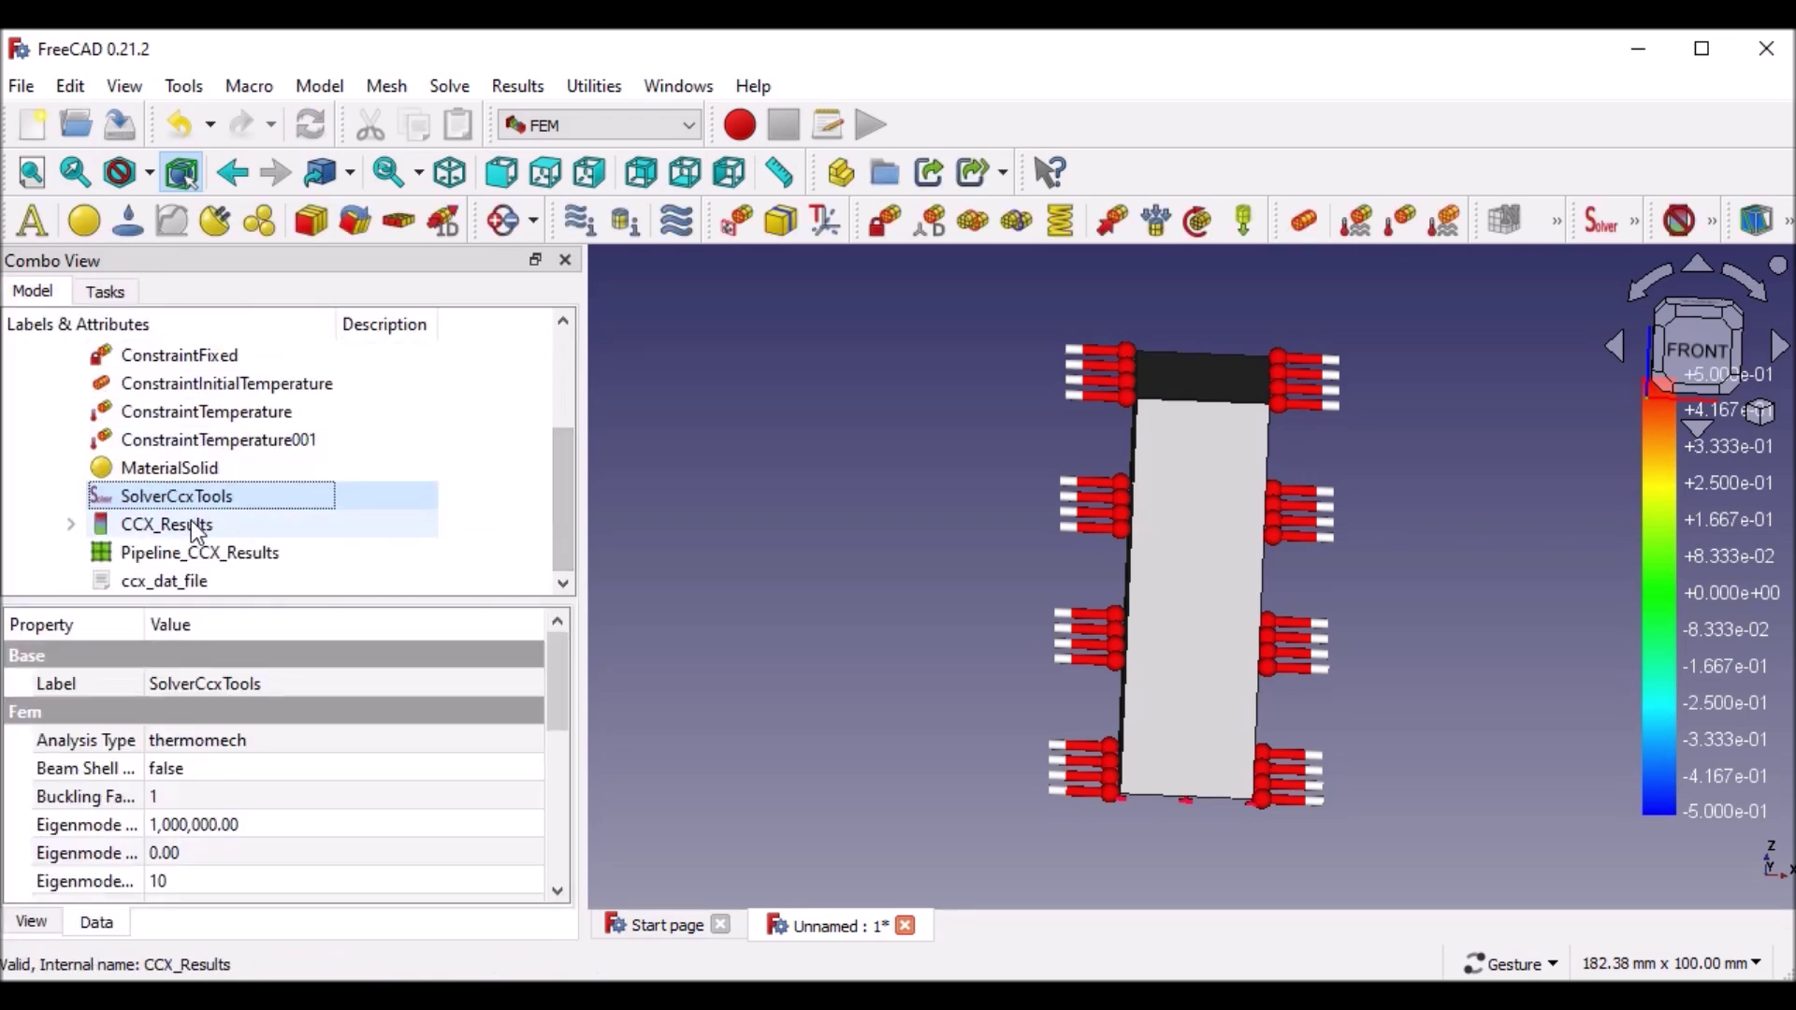
double_click(185, 524)
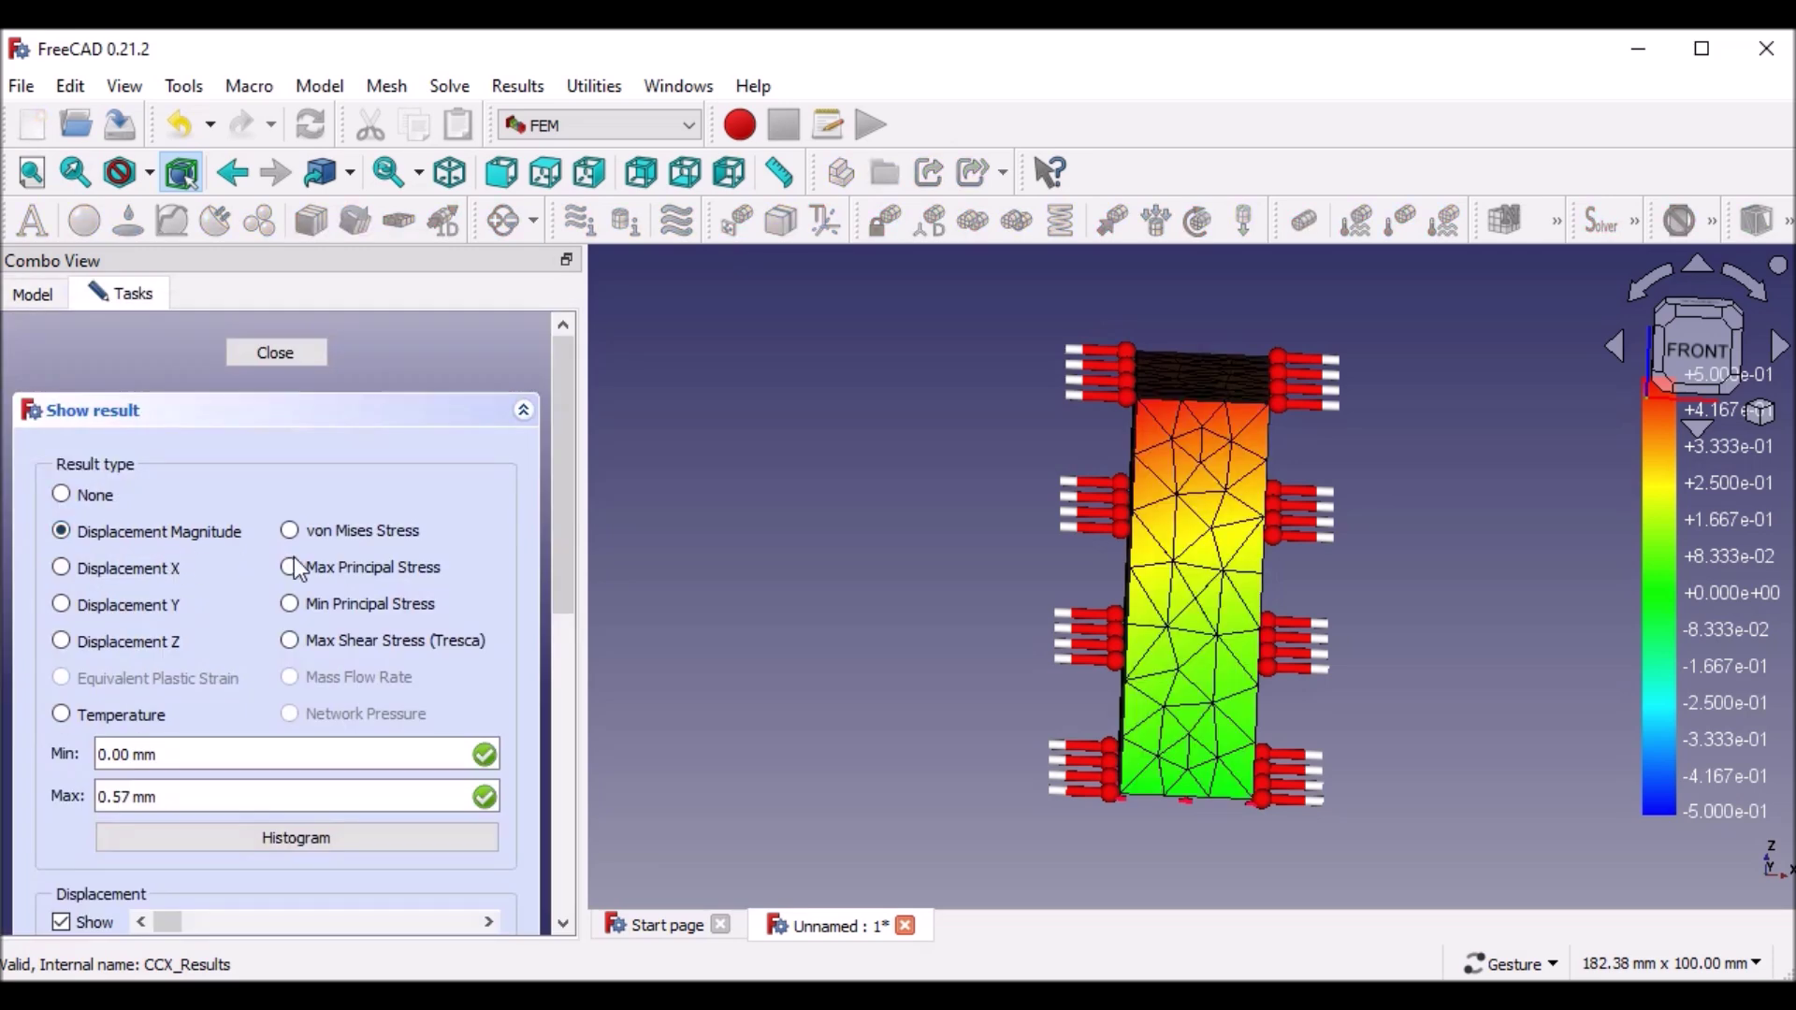
mouse_move(802, 522)
mouse_down()
mouse_move(821, 497)
mouse_move(791, 510)
mouse_up()
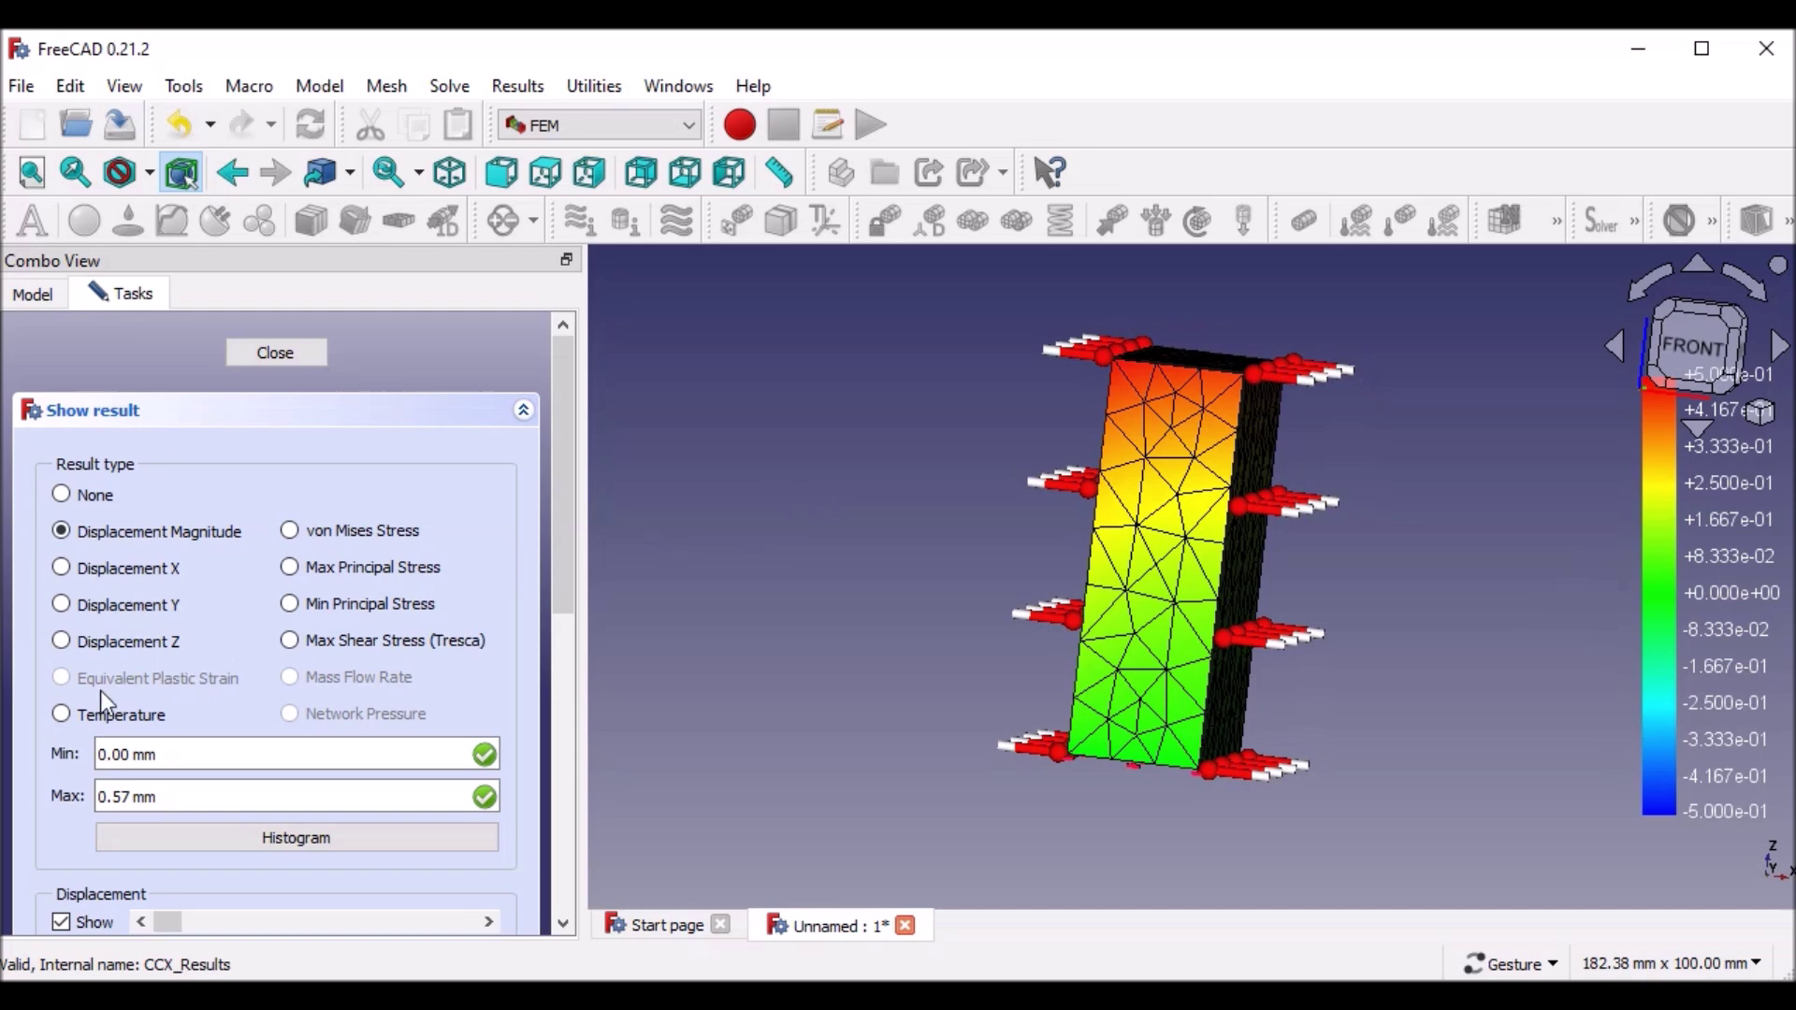
click(61, 713)
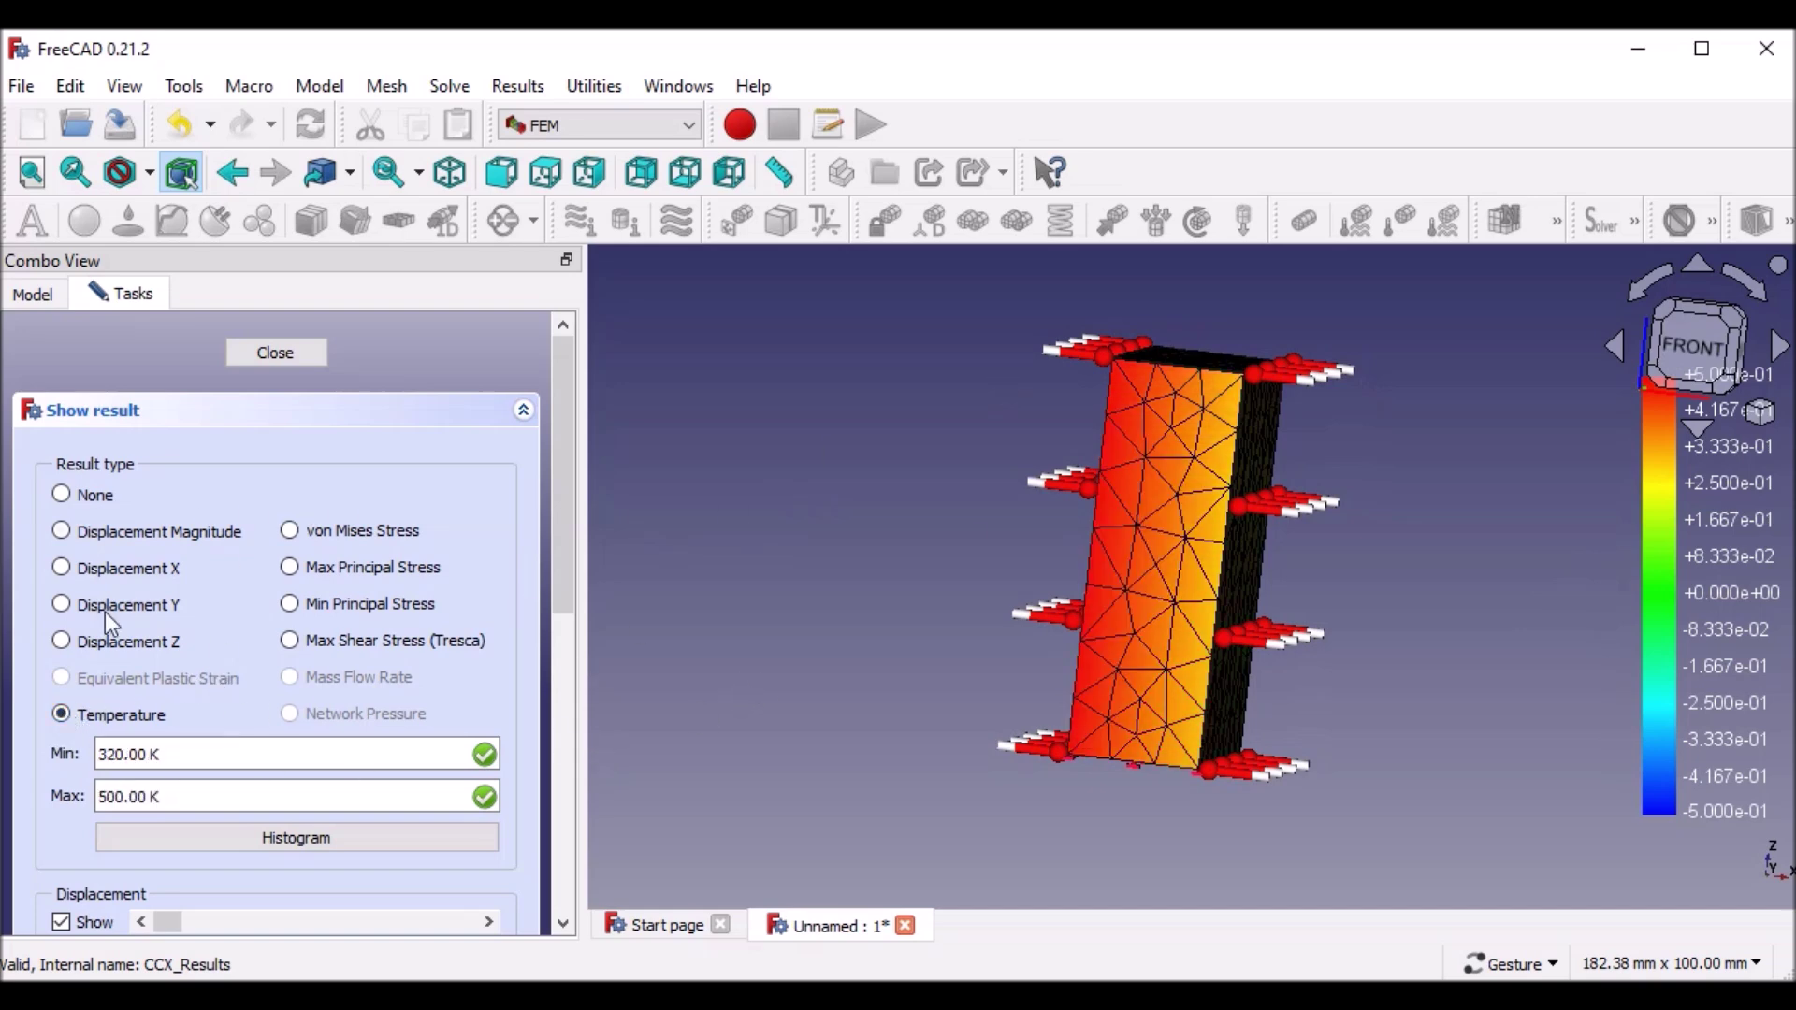
- Plot the temperature histogram, save it to the Desktop as Temperature.png, and close it
click(373, 840)
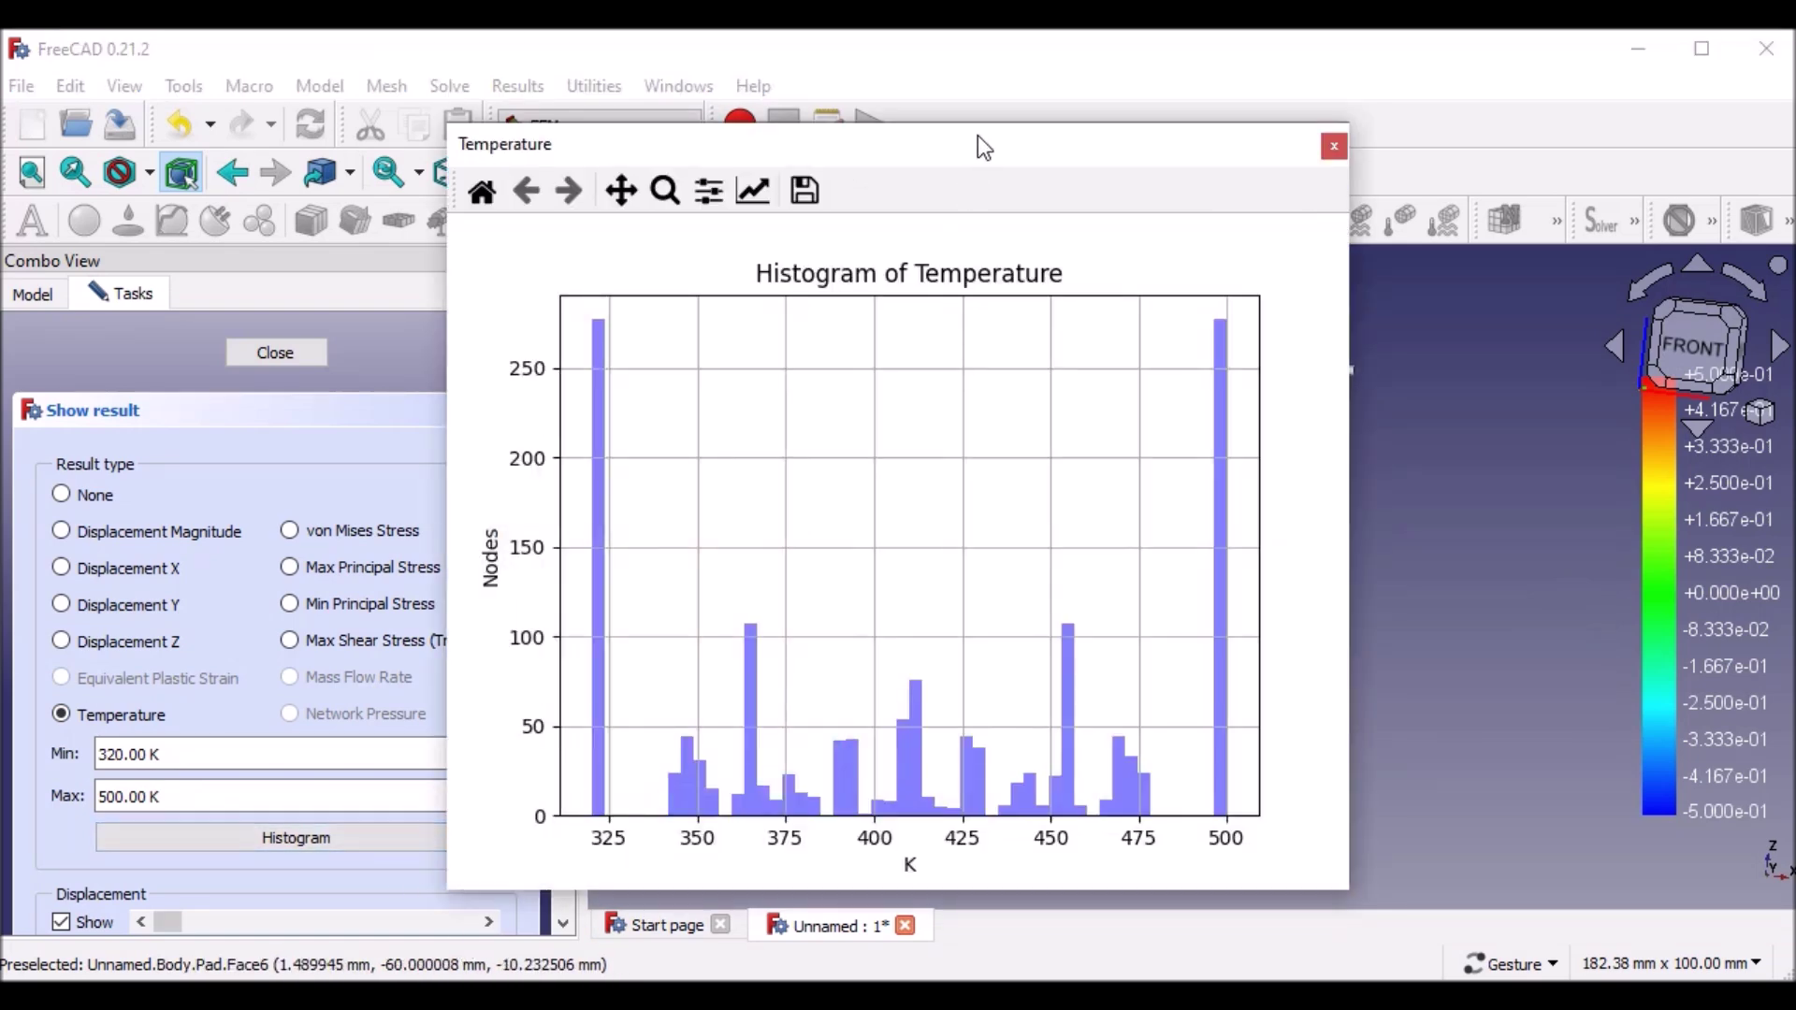
drag(977, 138, 628, 150)
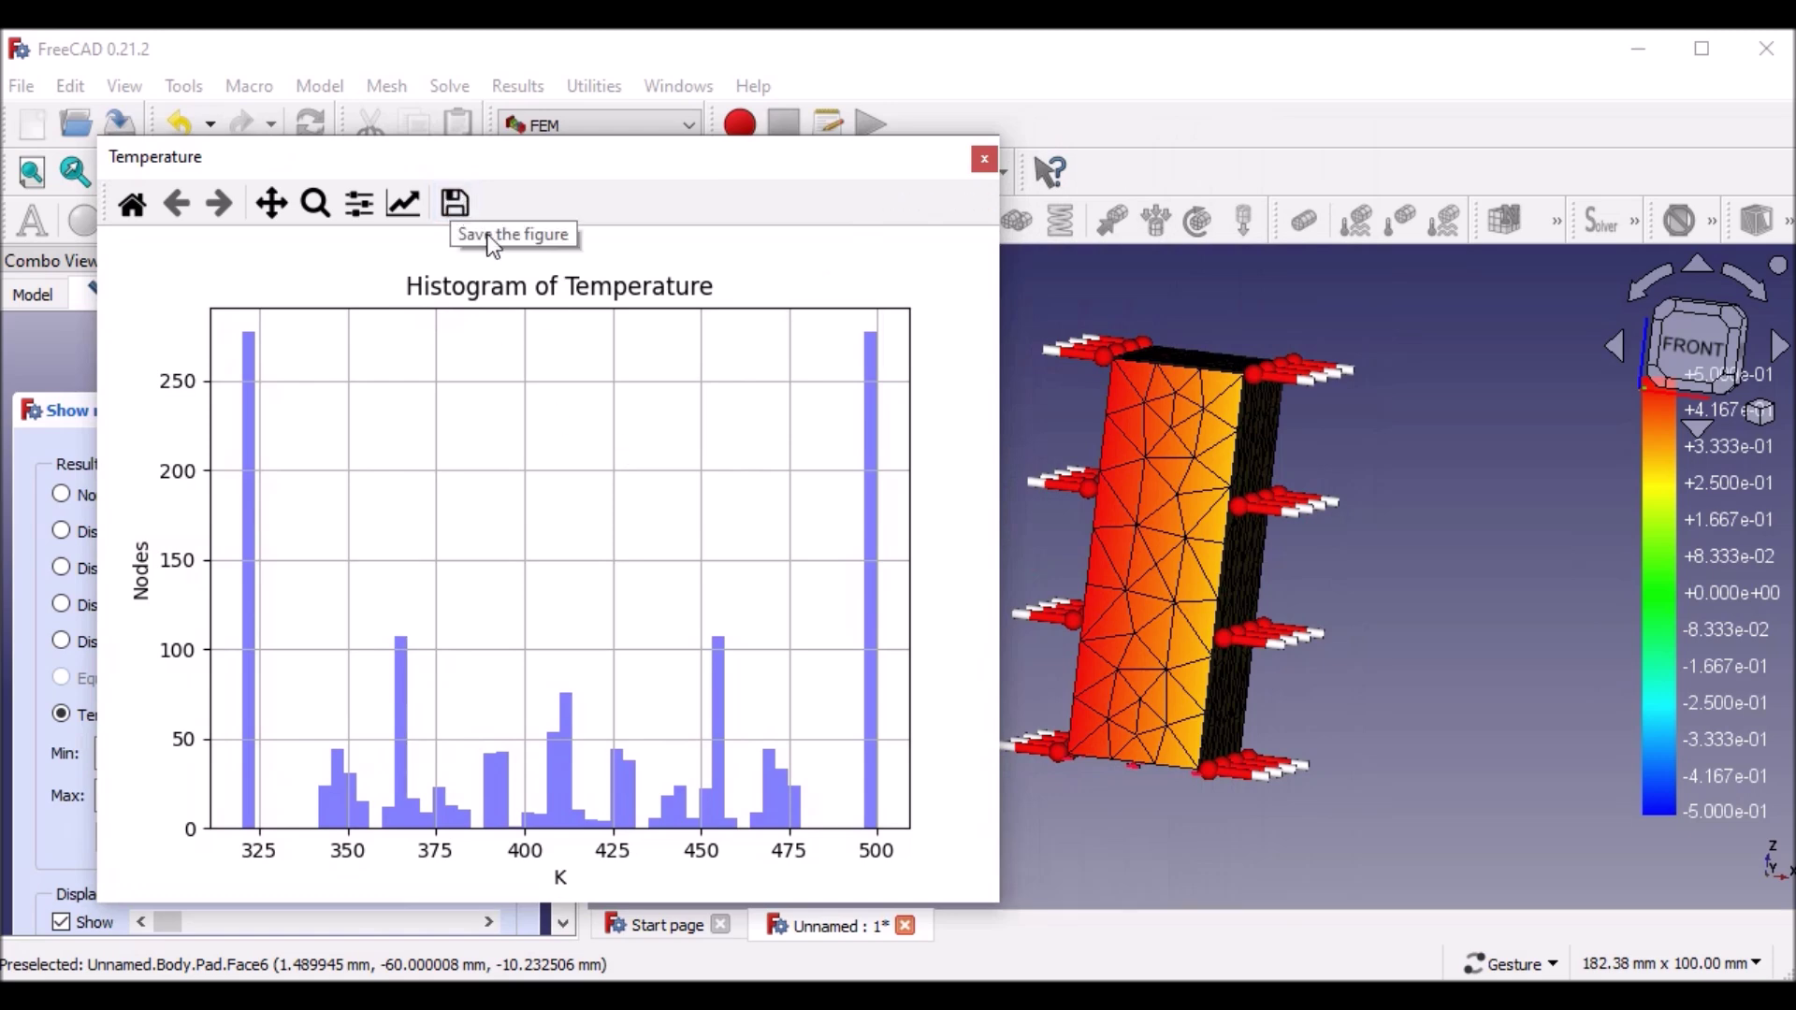
click(465, 206)
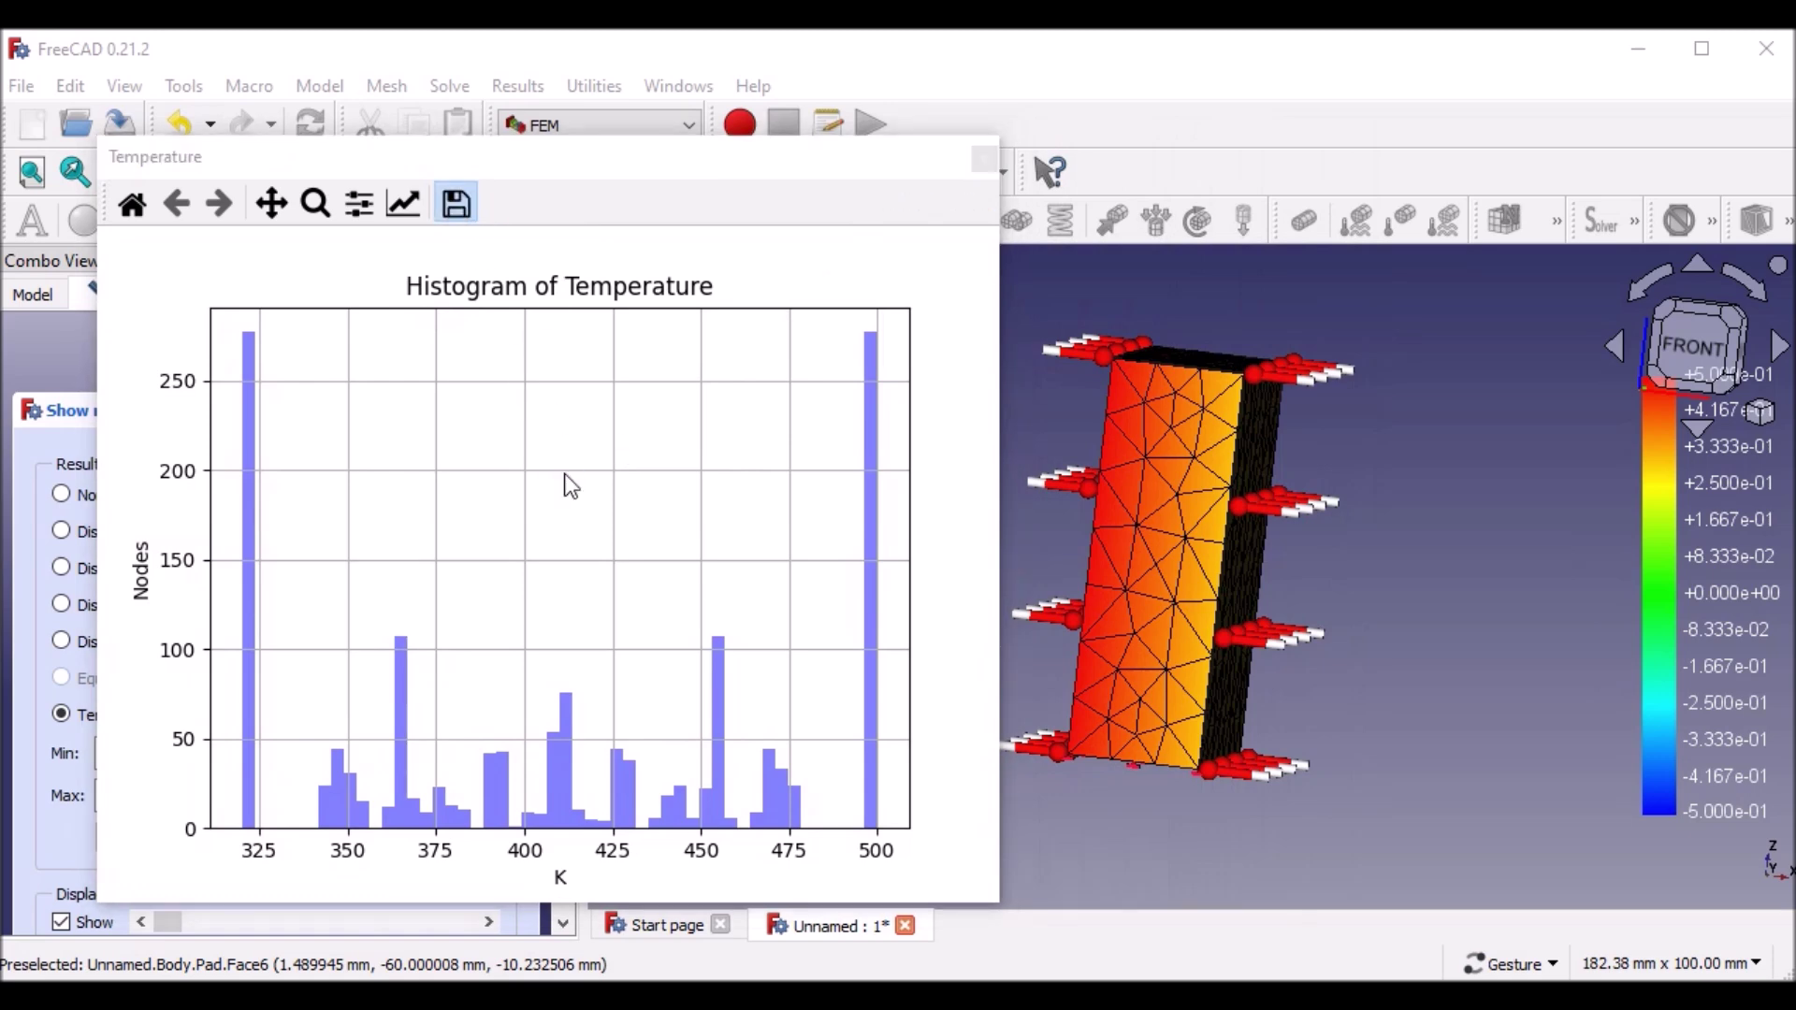
click(223, 418)
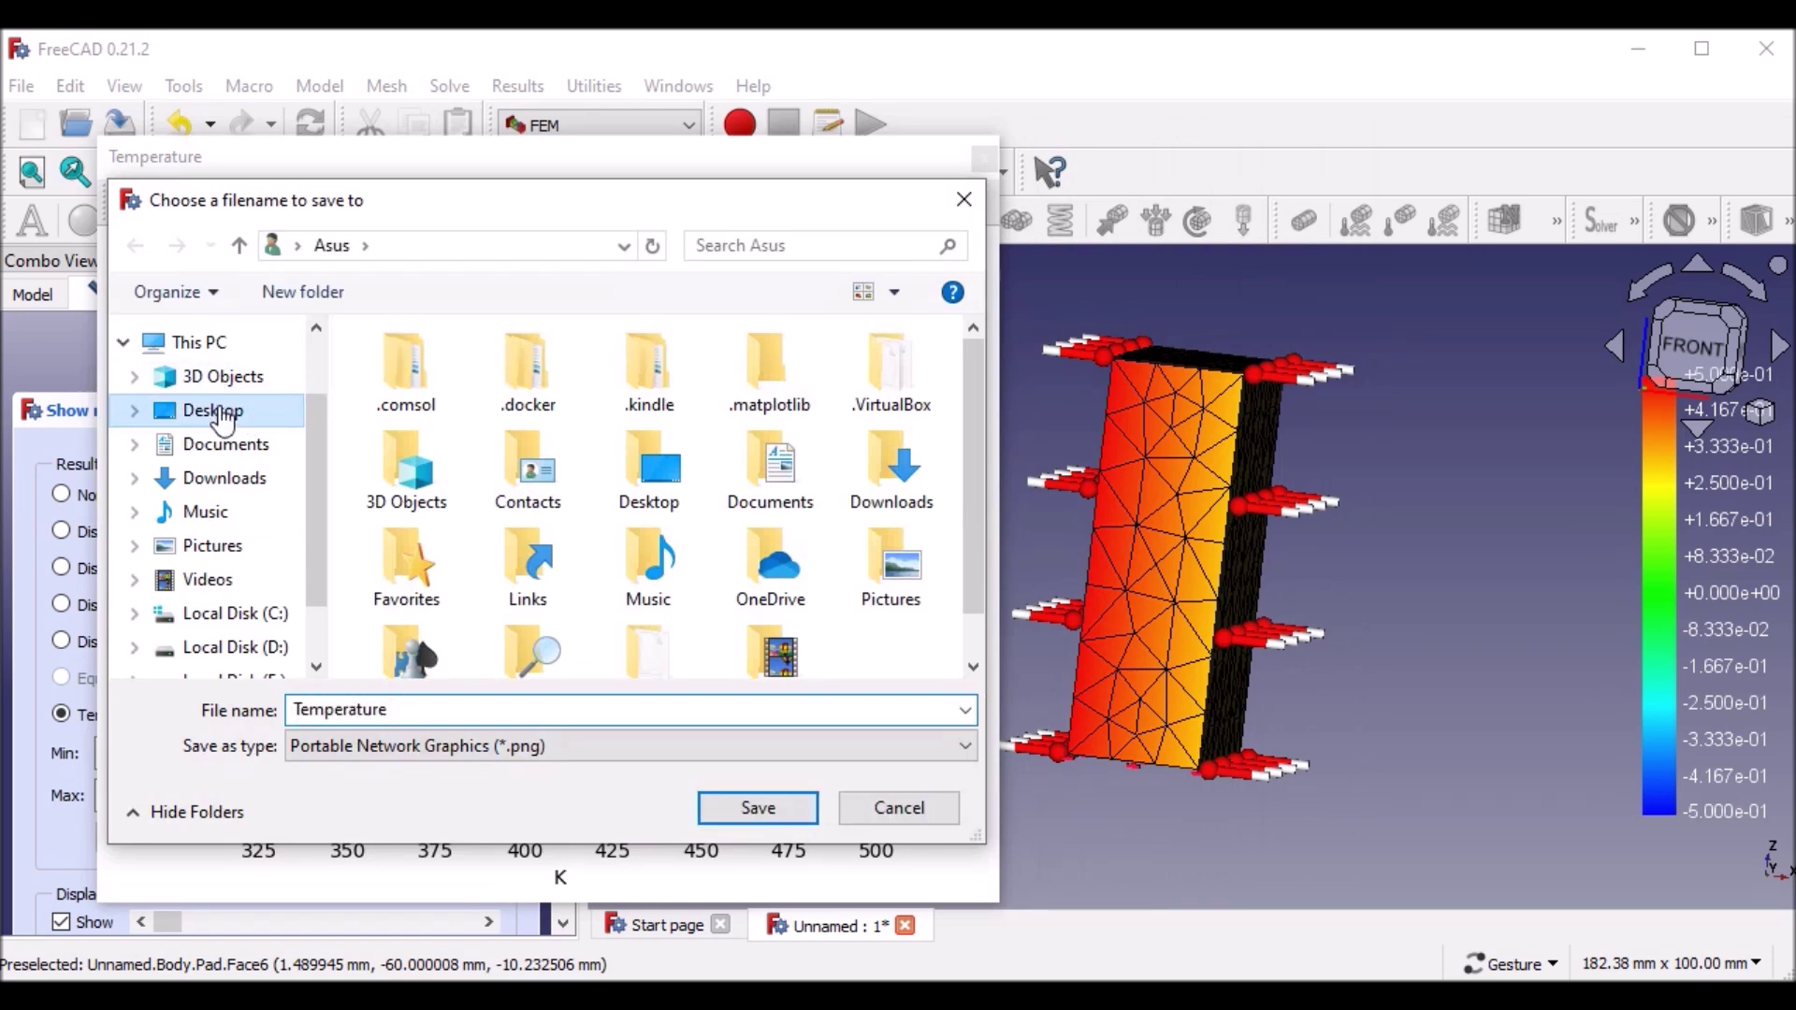
double_click(419, 708)
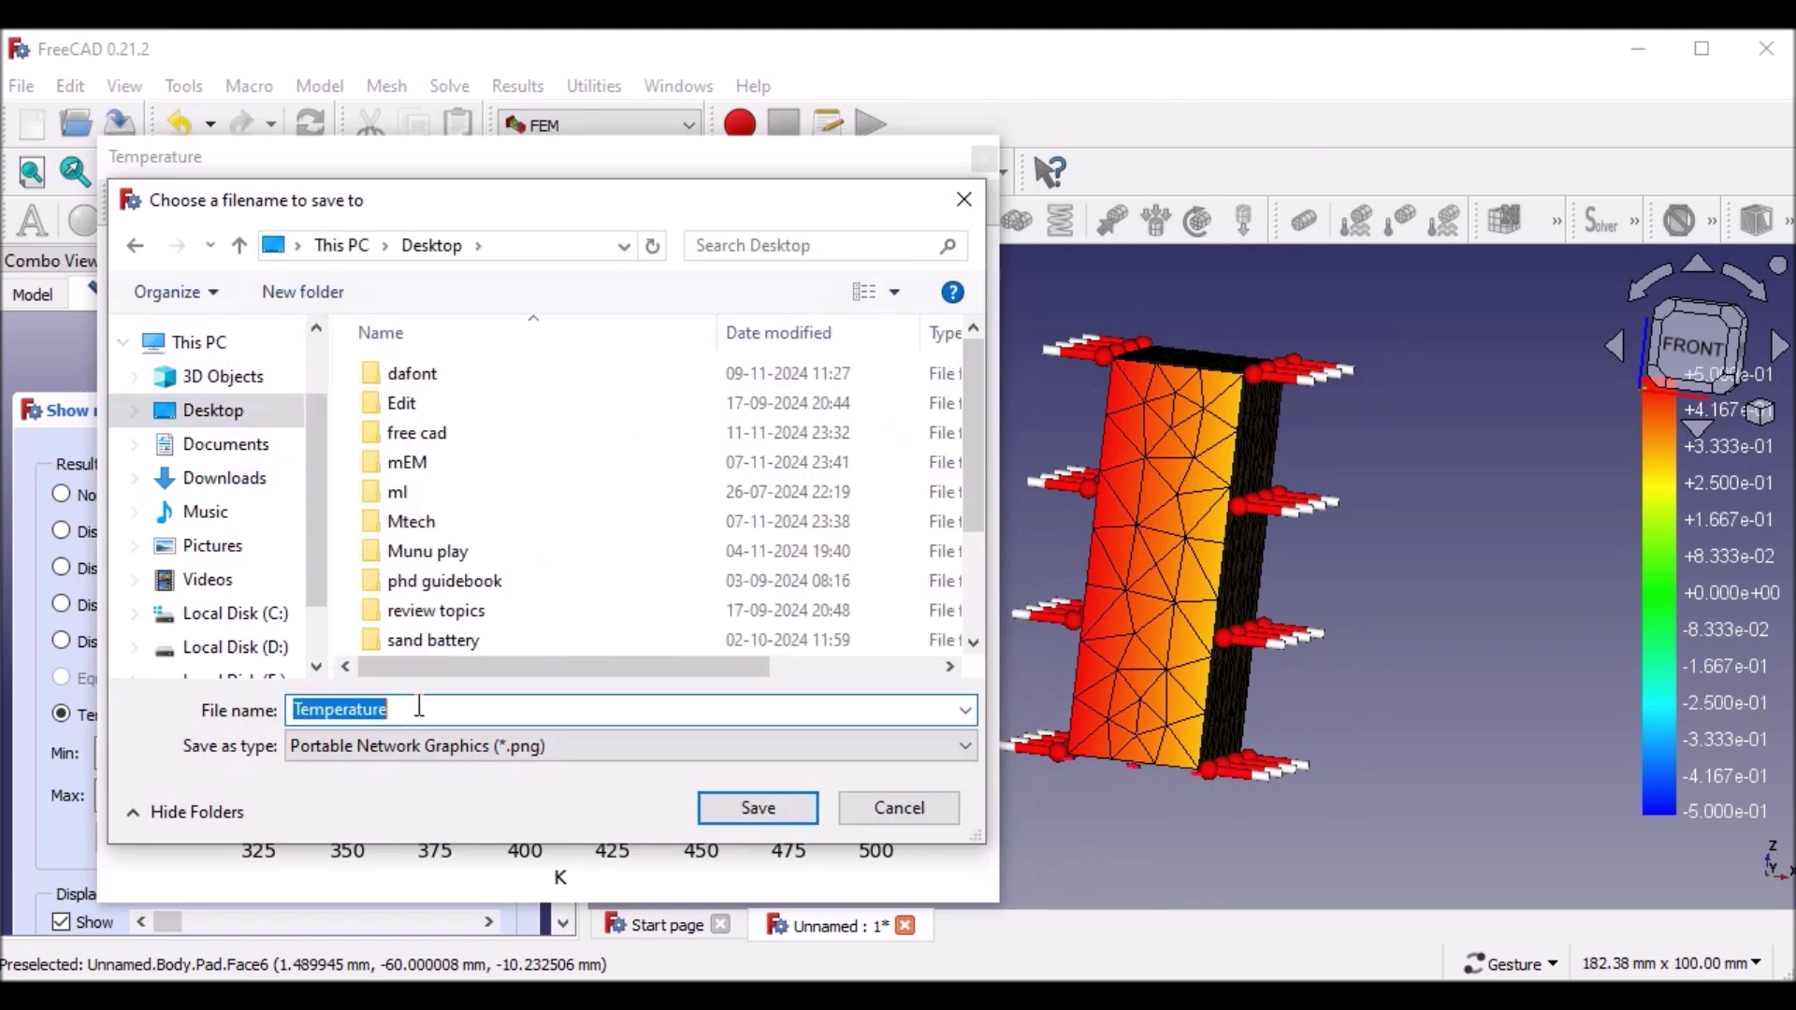
click(733, 810)
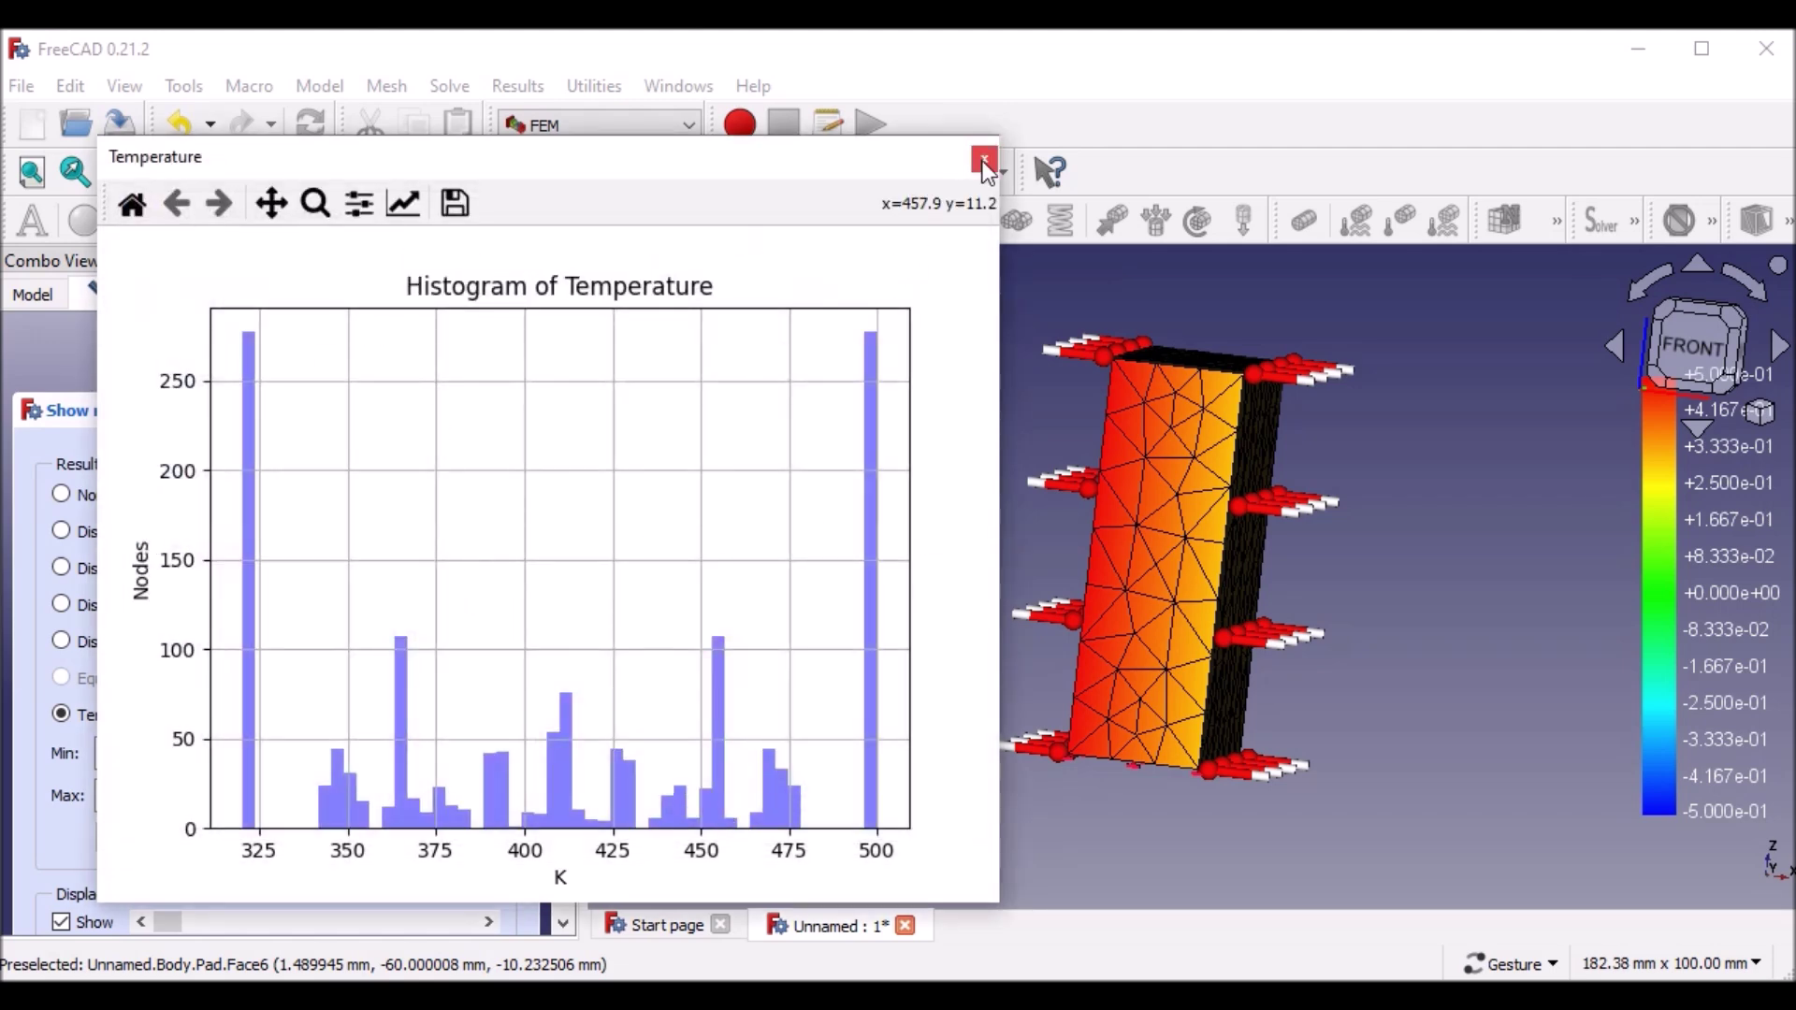
click(985, 162)
- Scroll through the Show result panel and close it, clearing the block's result colouring
drag(738, 717, 896, 726)
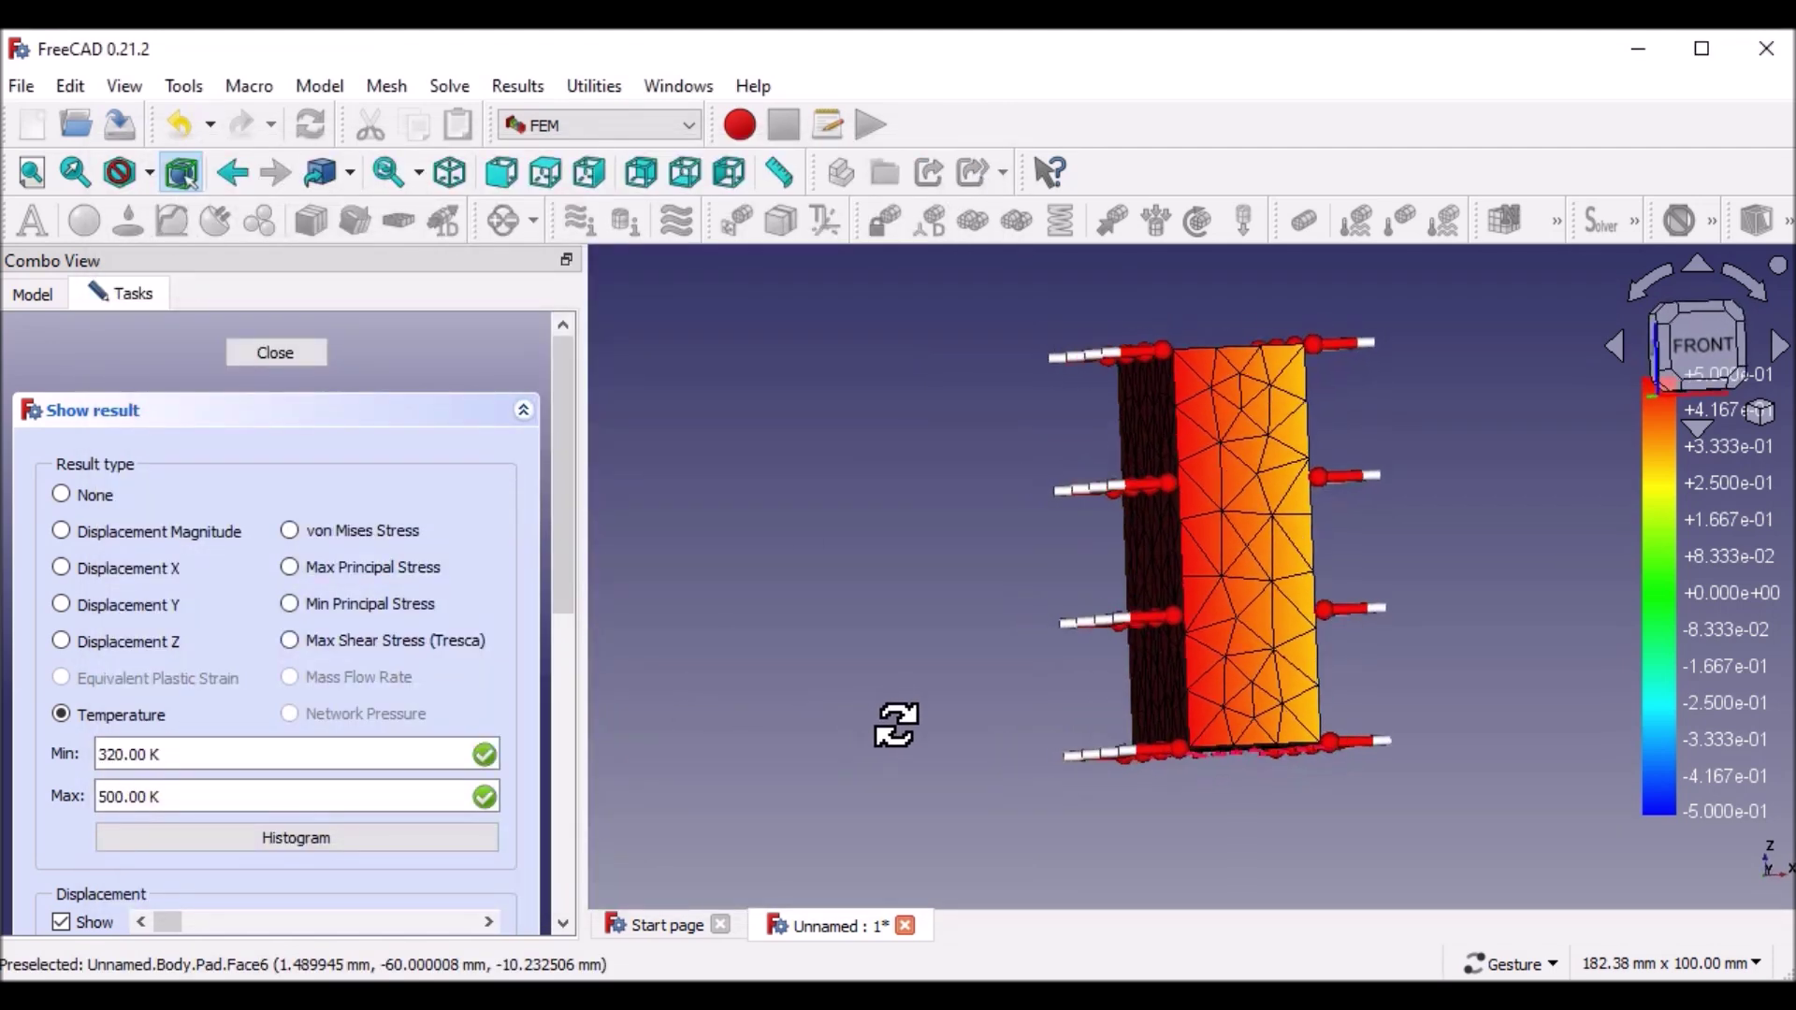
drag(569, 529, 567, 860)
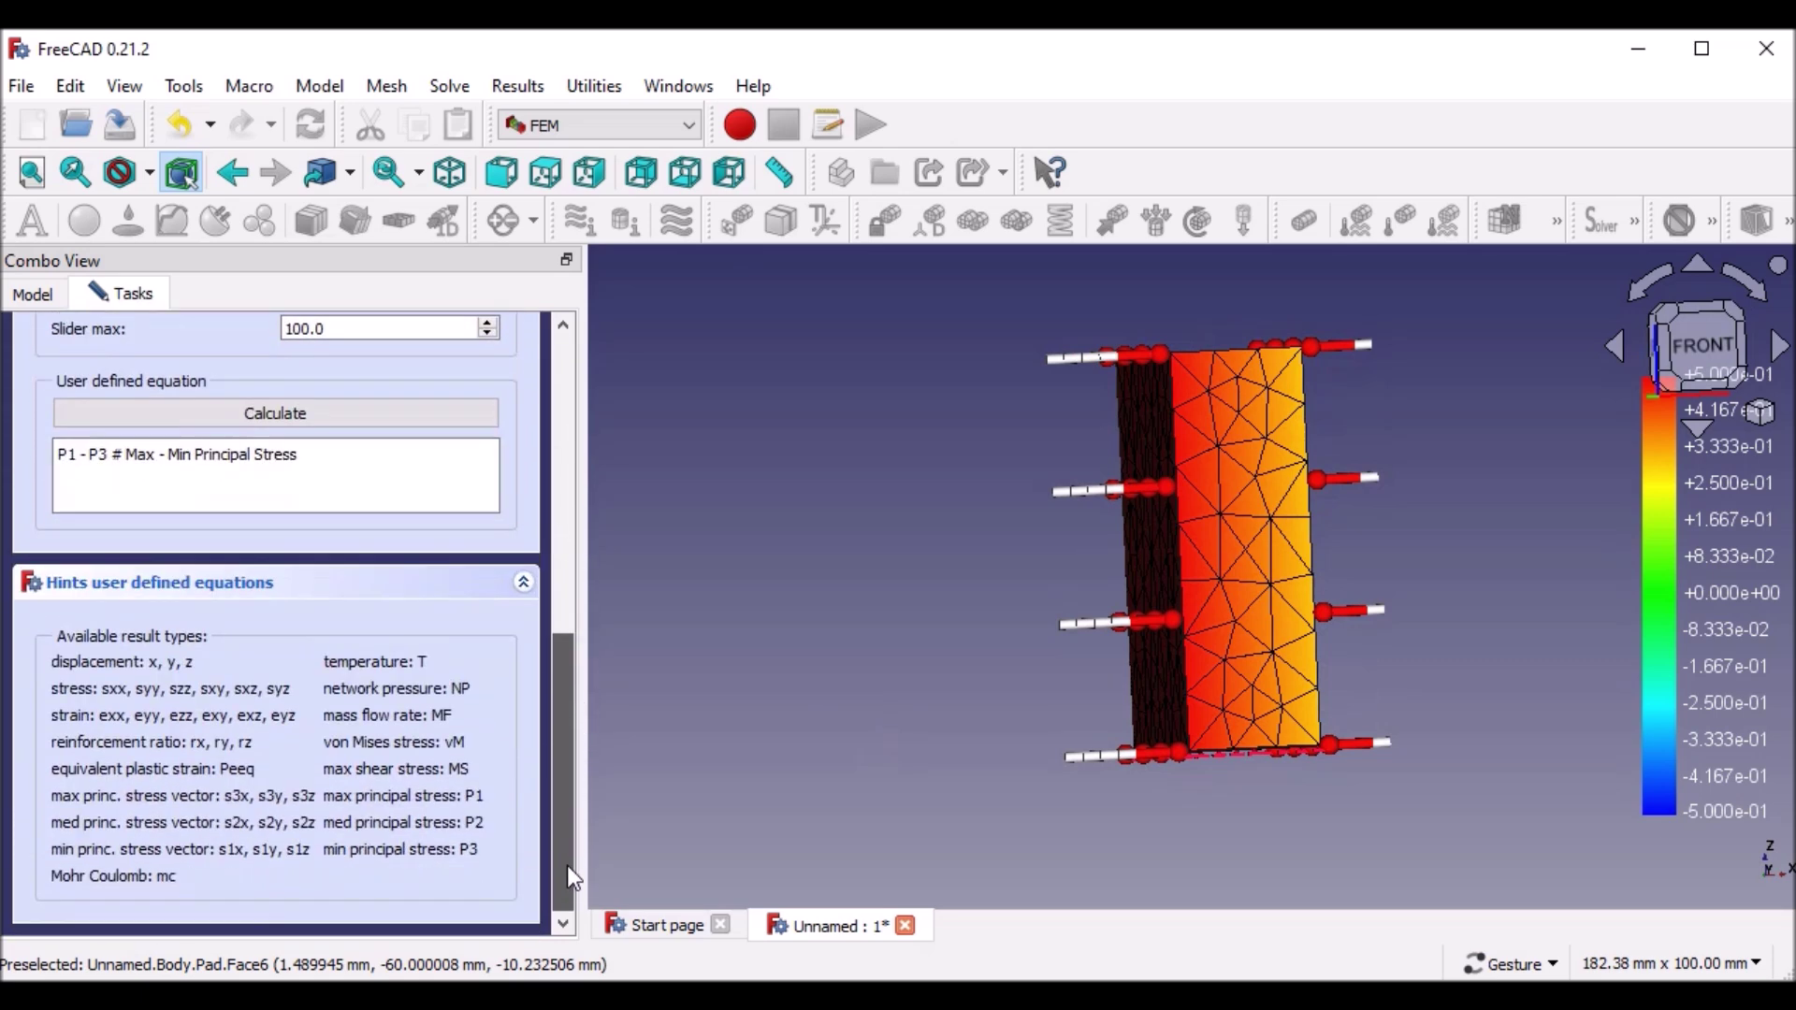
drag(572, 794, 619, 376)
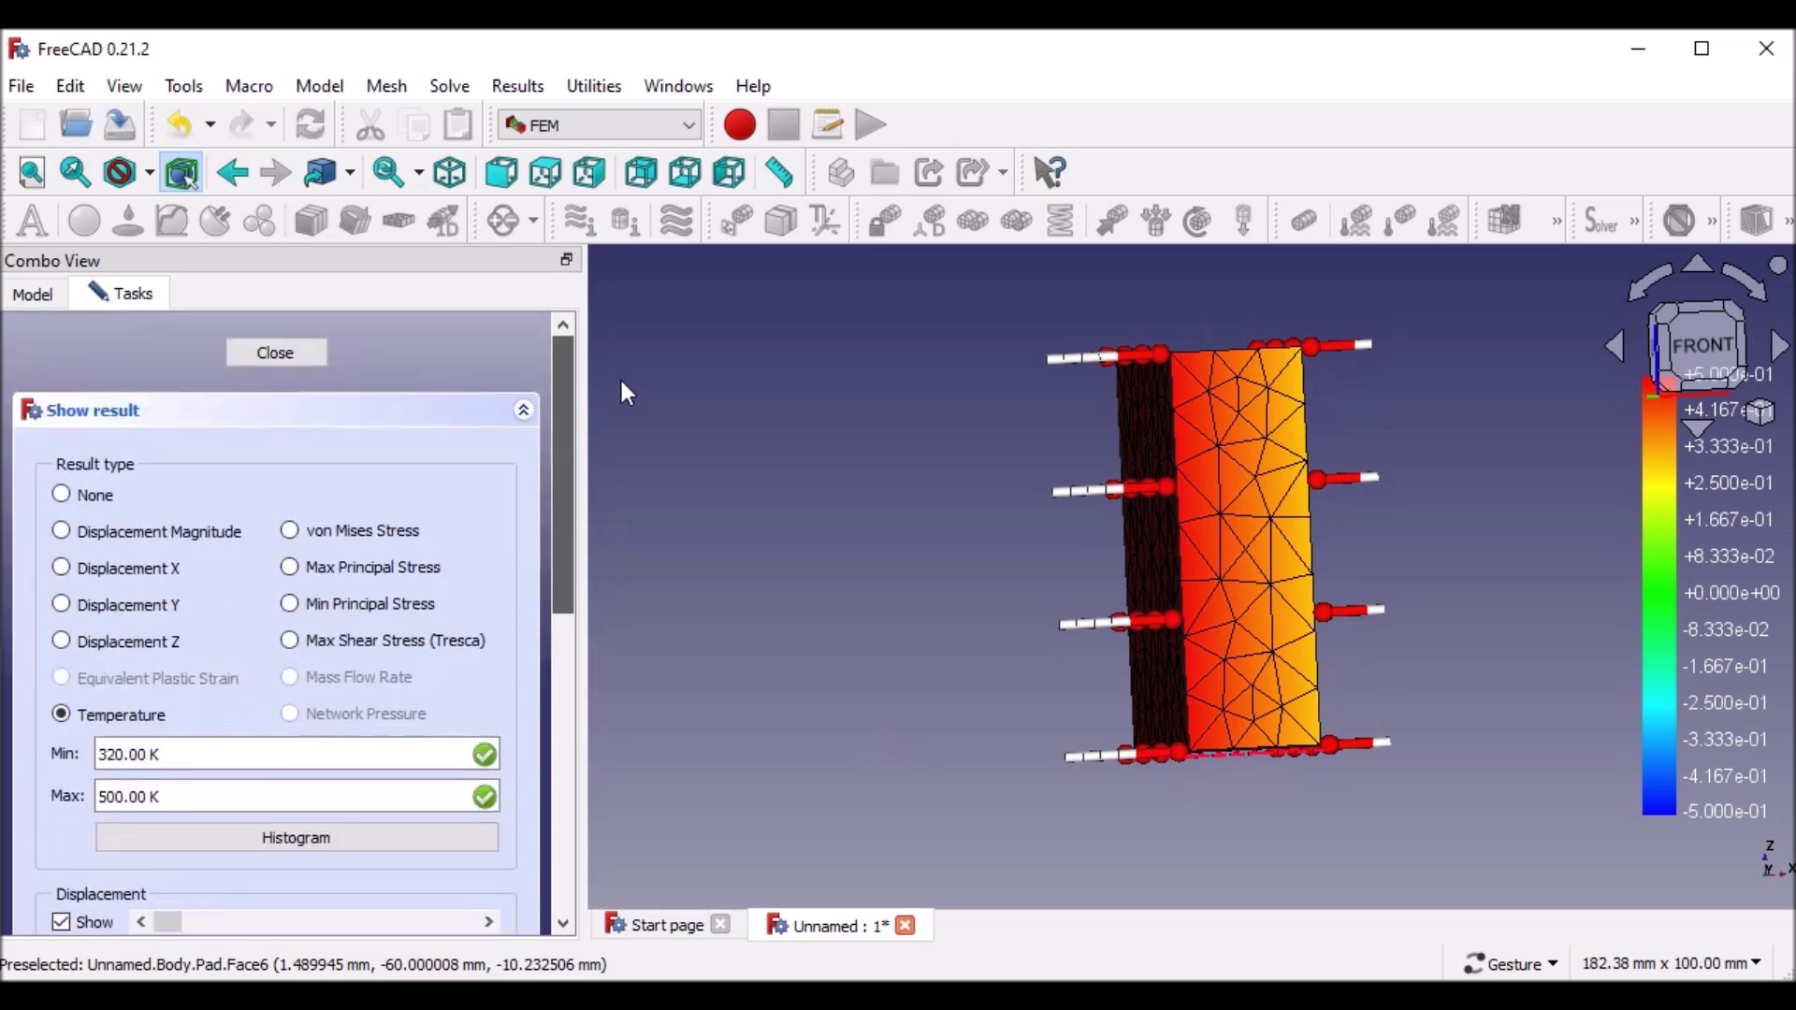
click(271, 352)
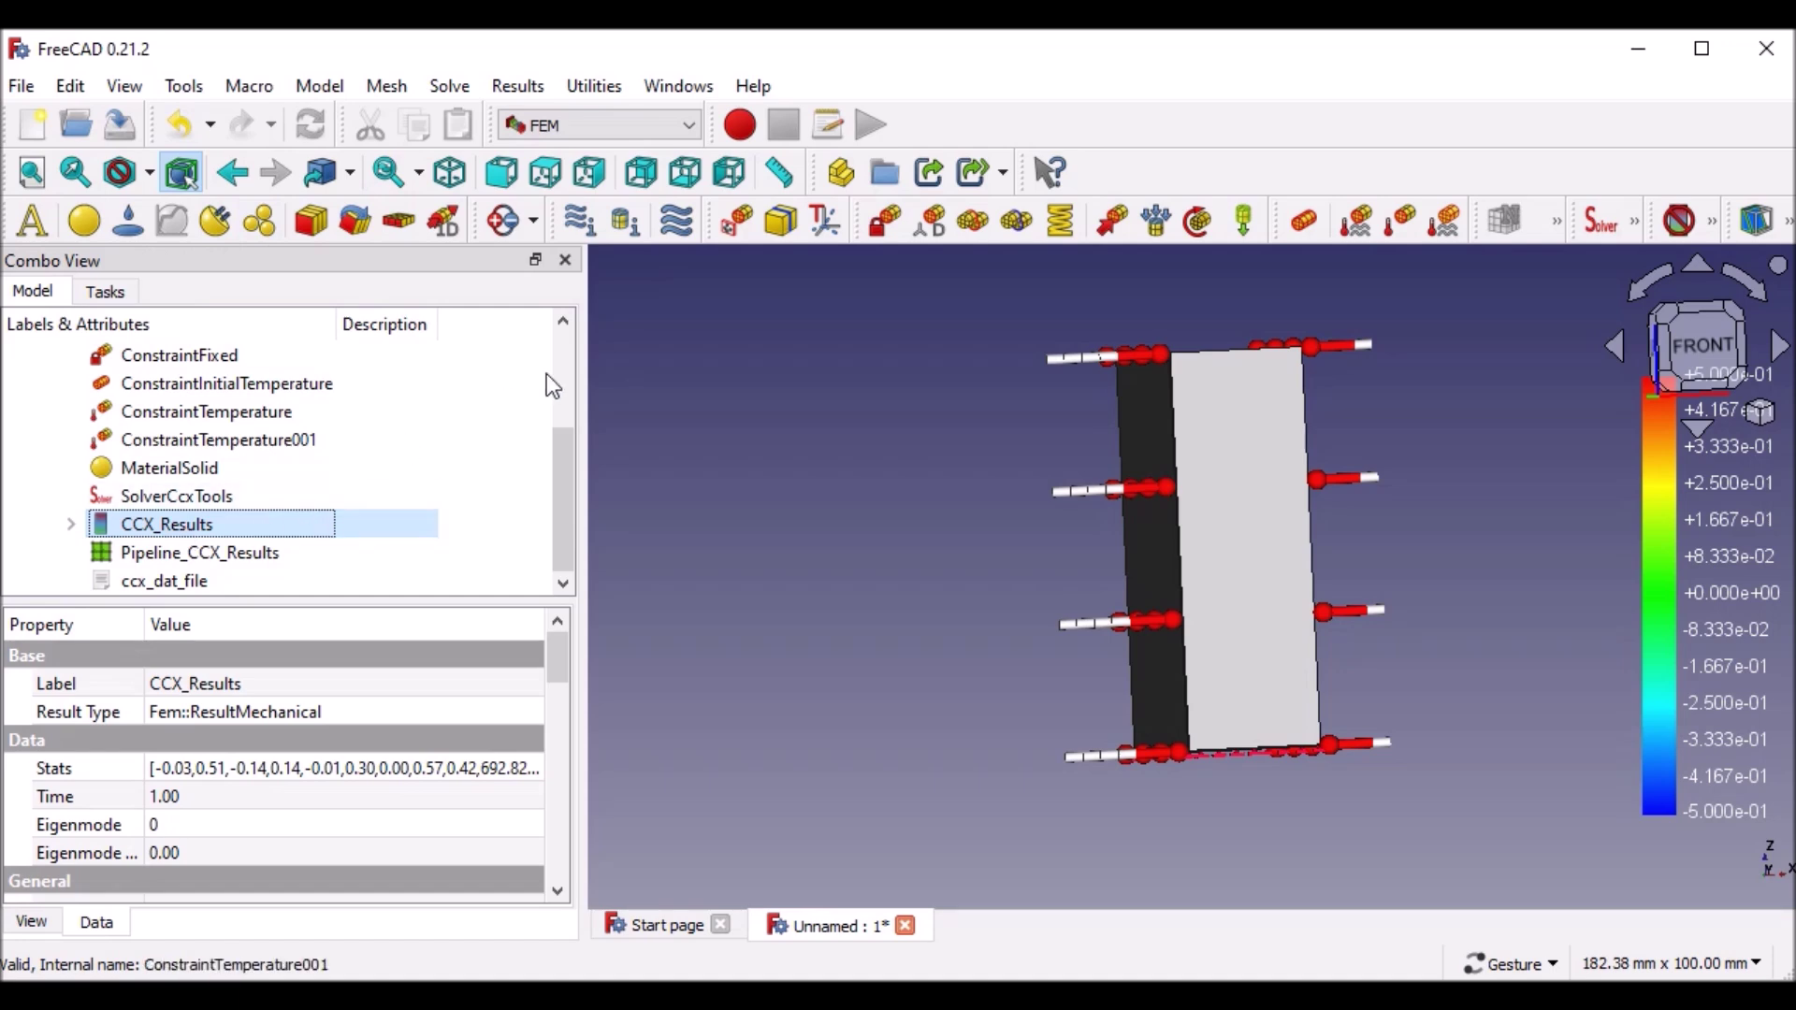
click(71, 525)
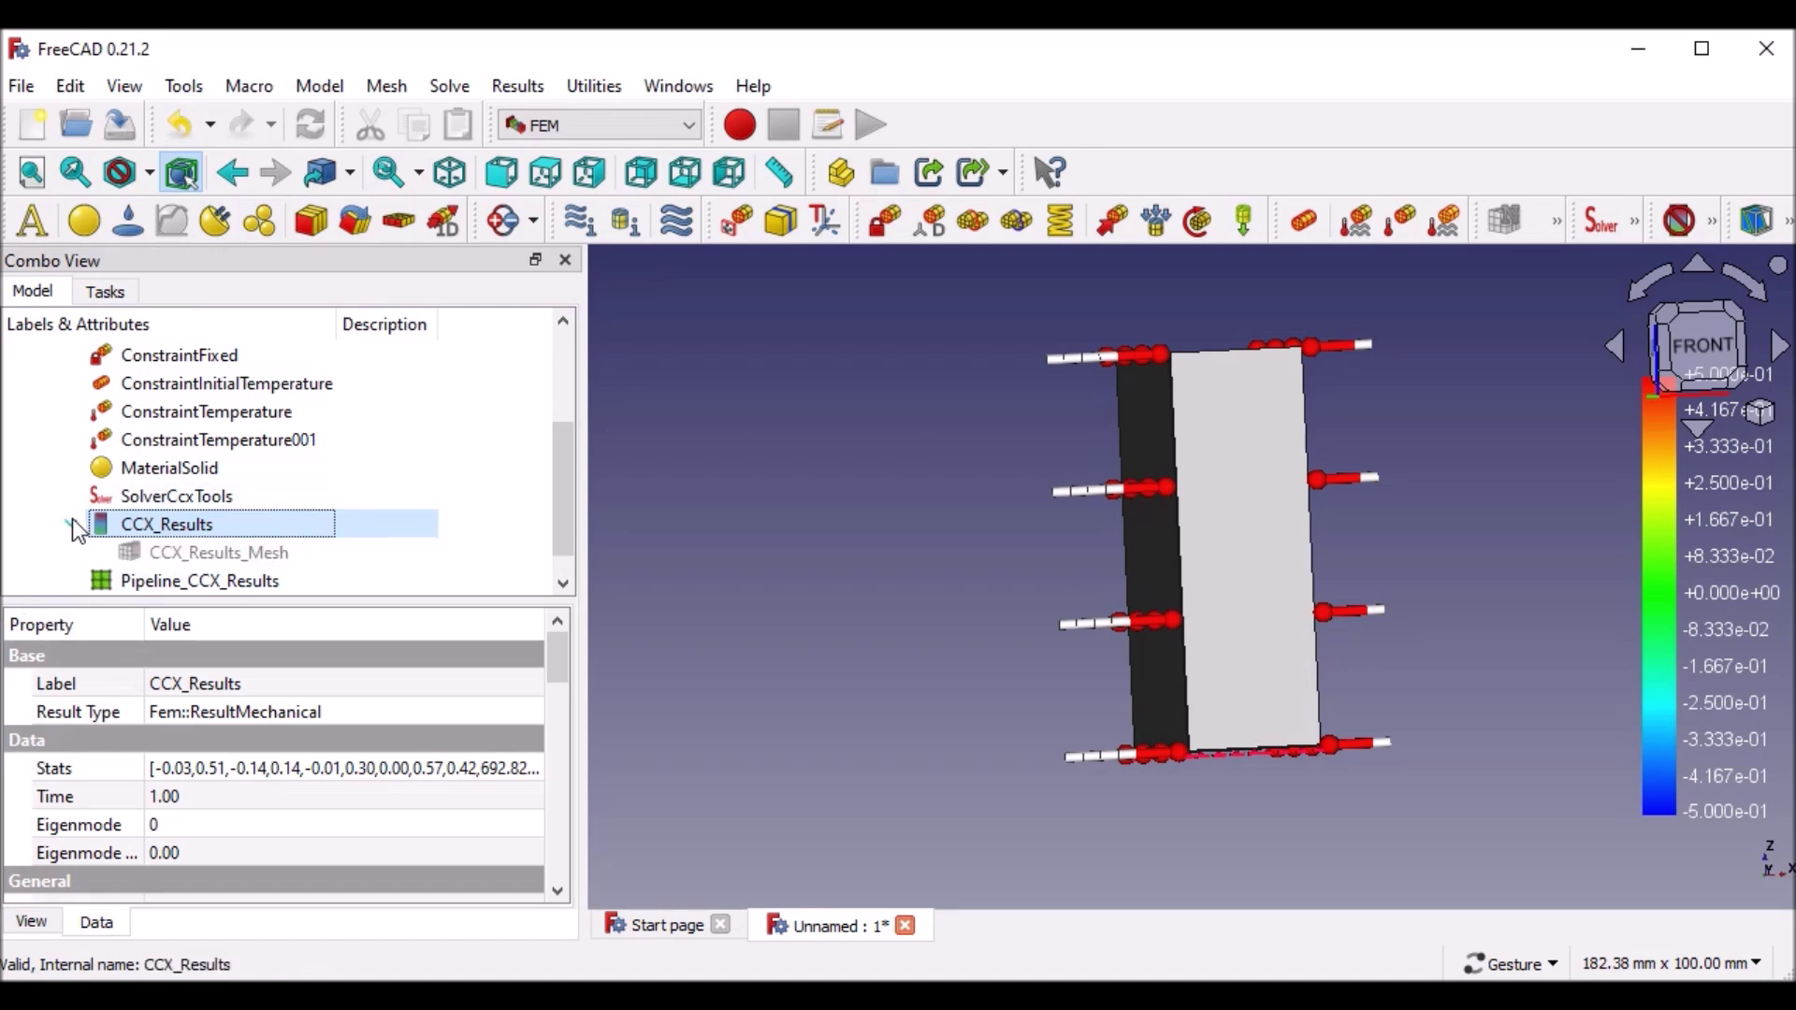
click(1710, 224)
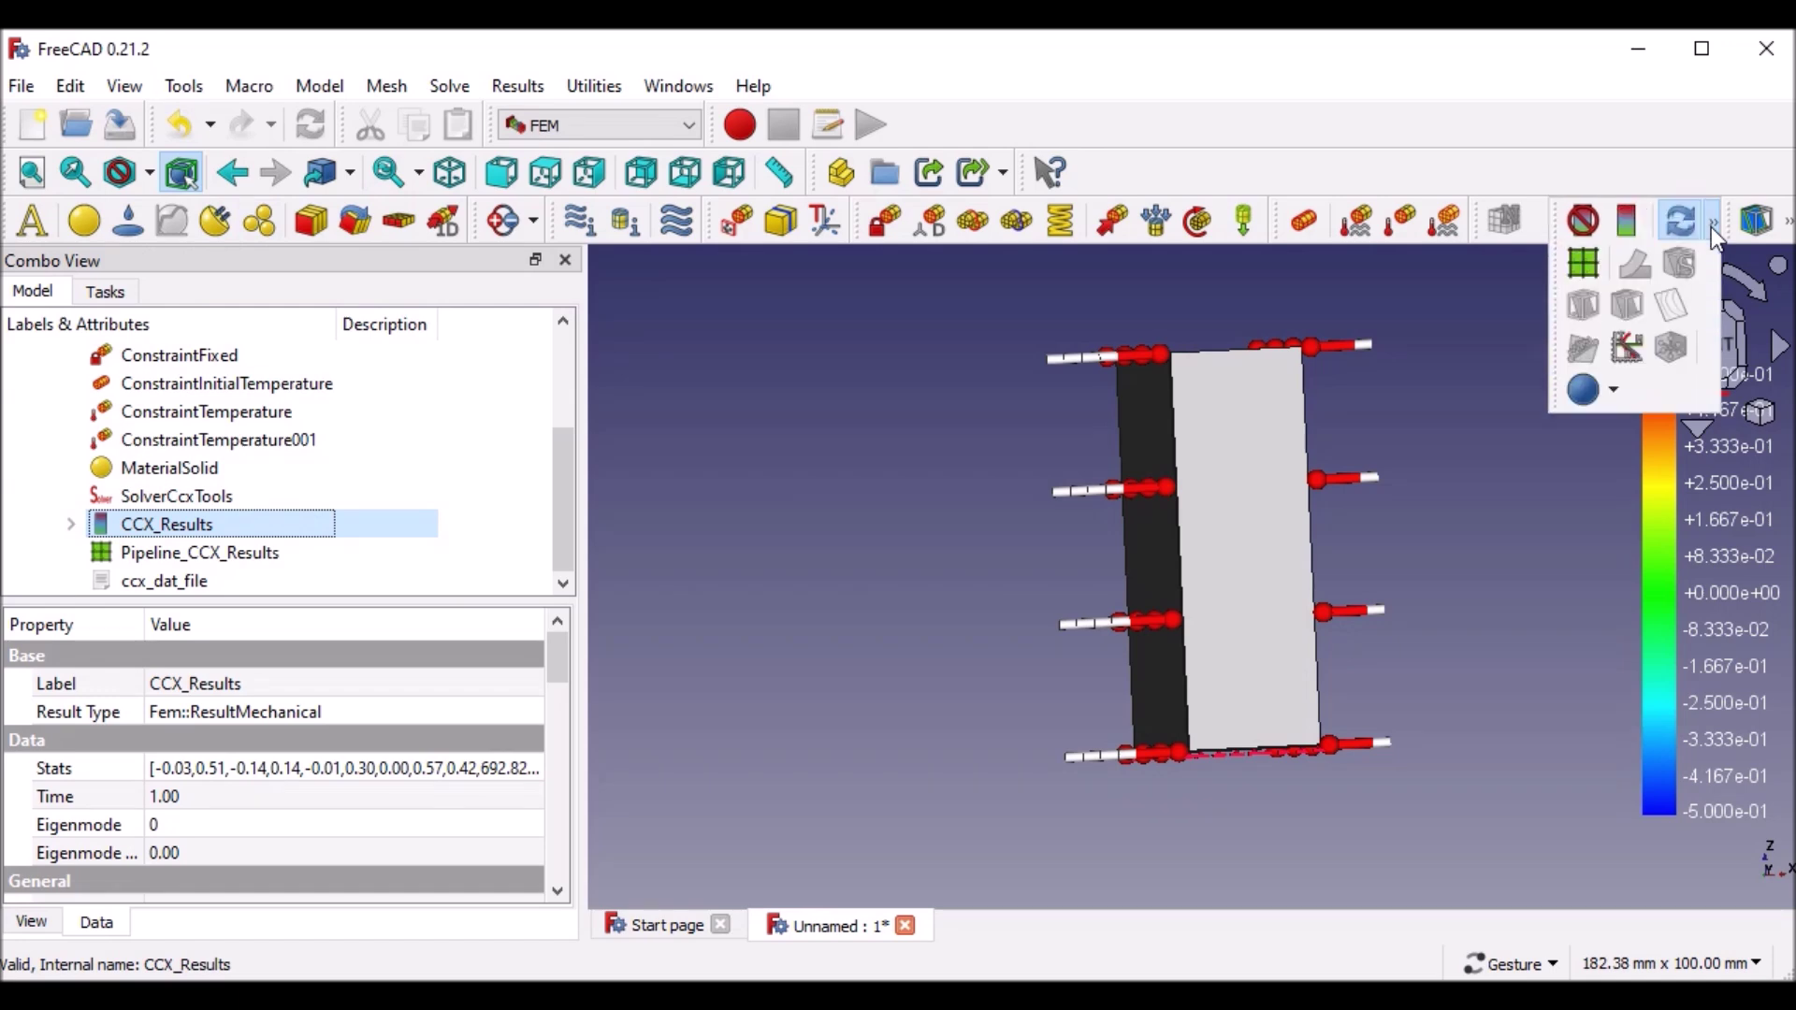
click(1630, 222)
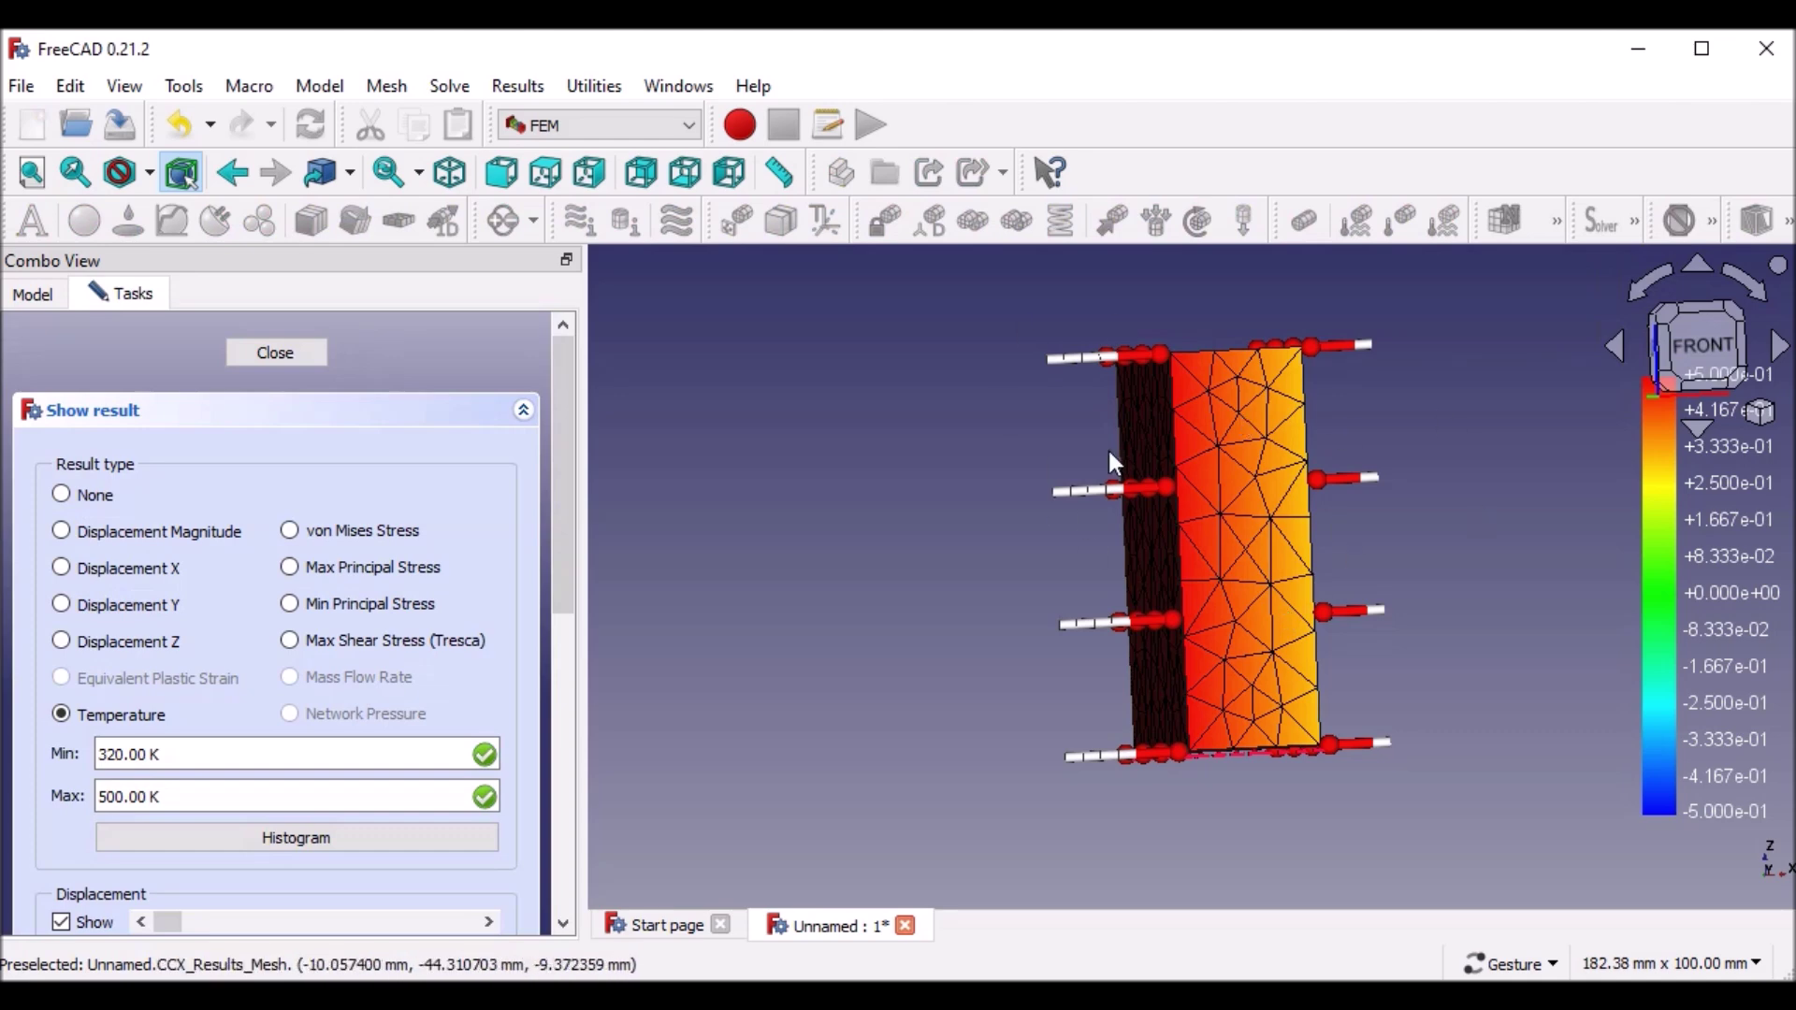
drag(979, 650, 991, 669)
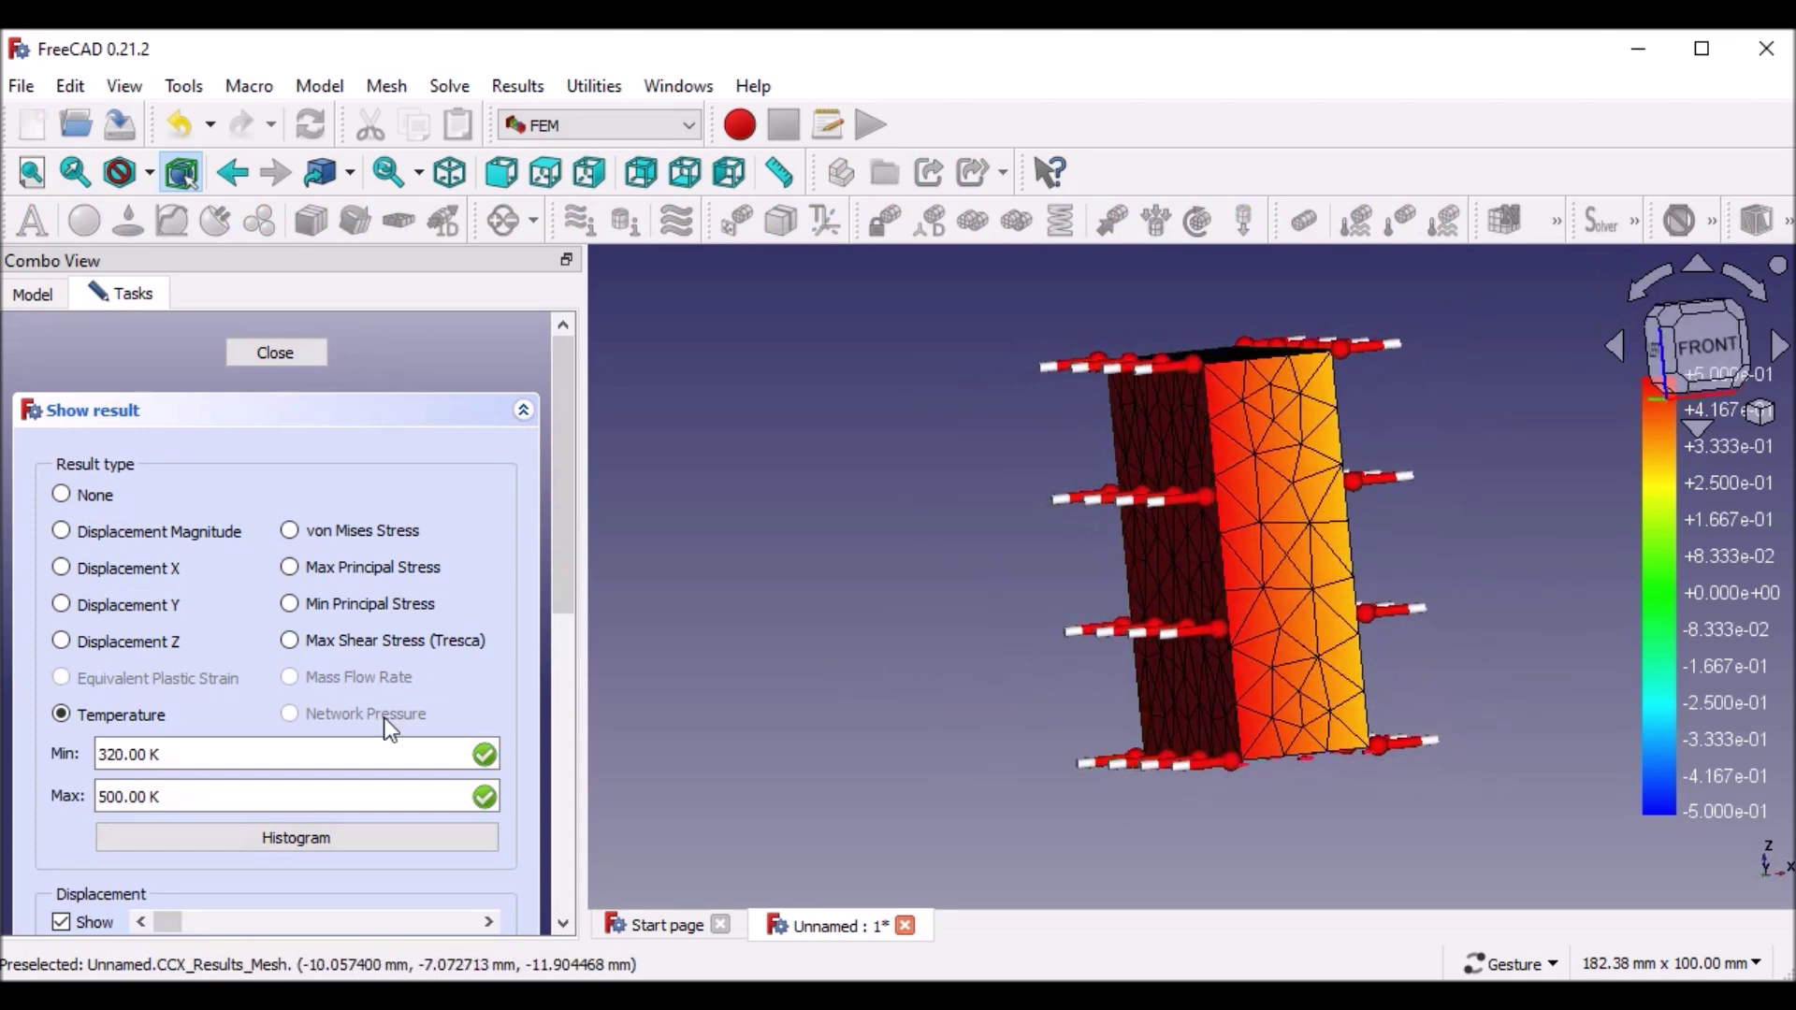
click(271, 356)
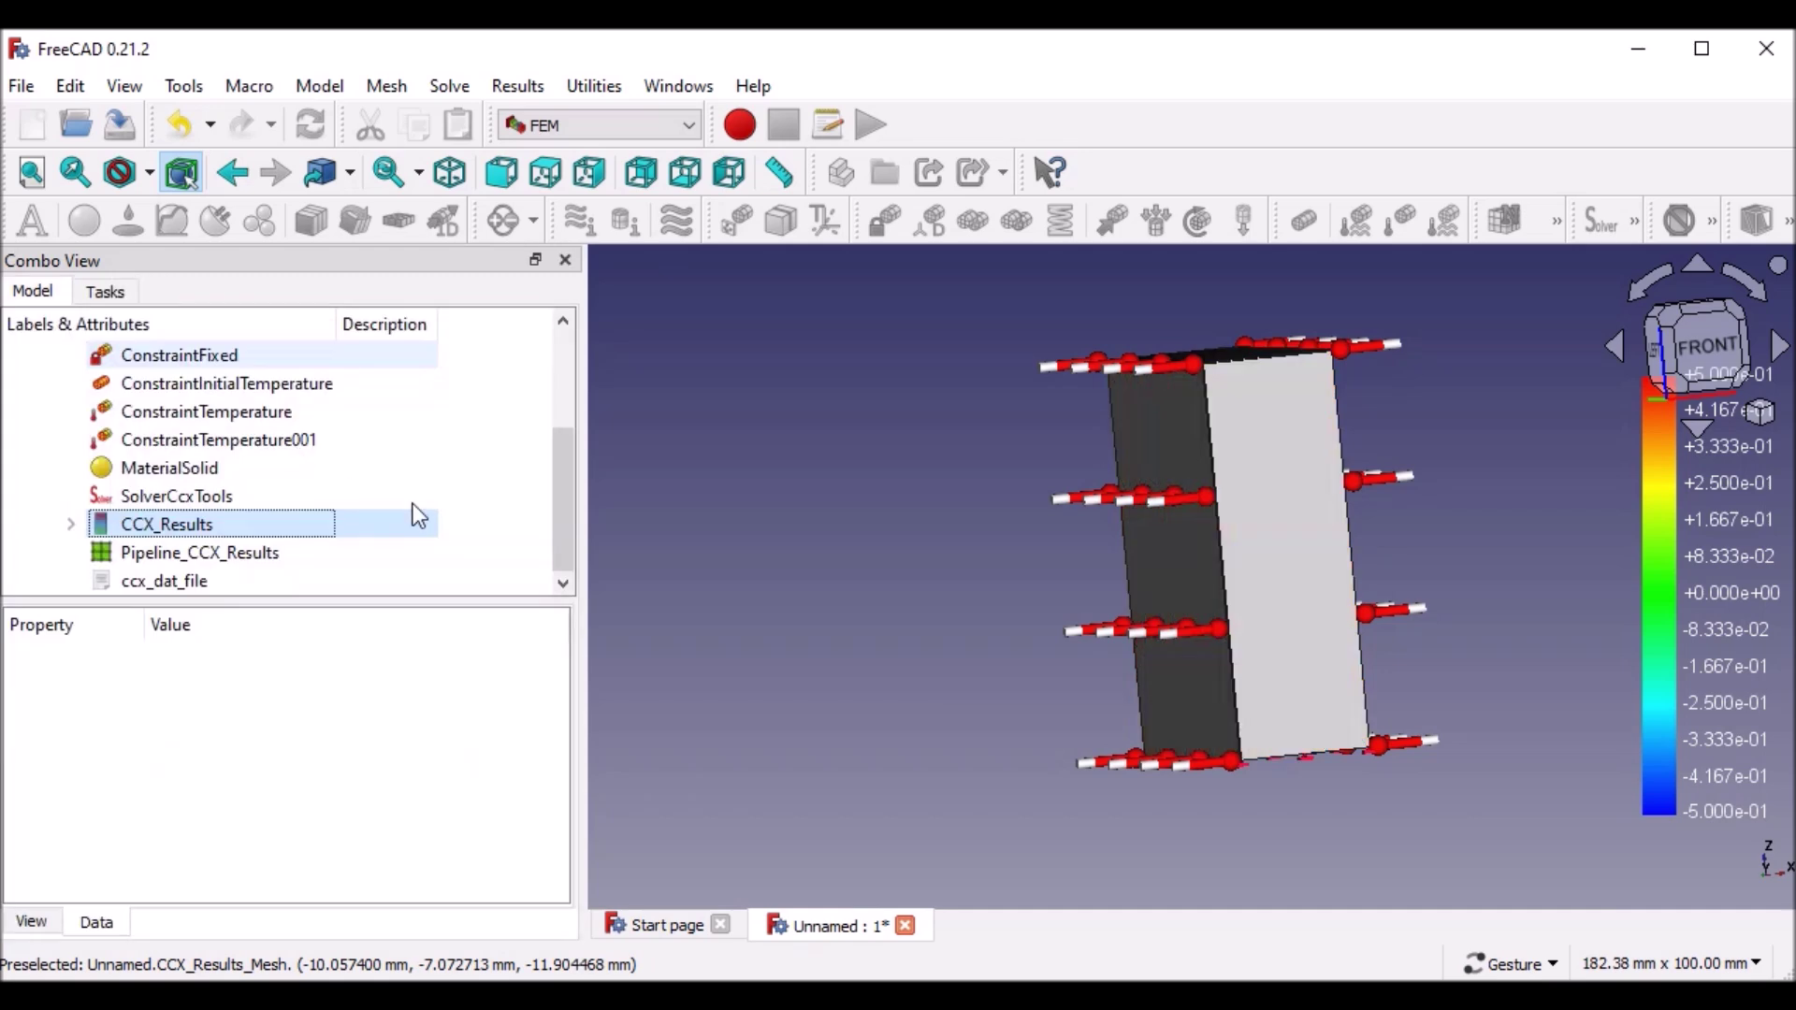
mouse_move(918, 552)
mouse_down()
mouse_move(833, 597)
mouse_move(862, 580)
mouse_up()
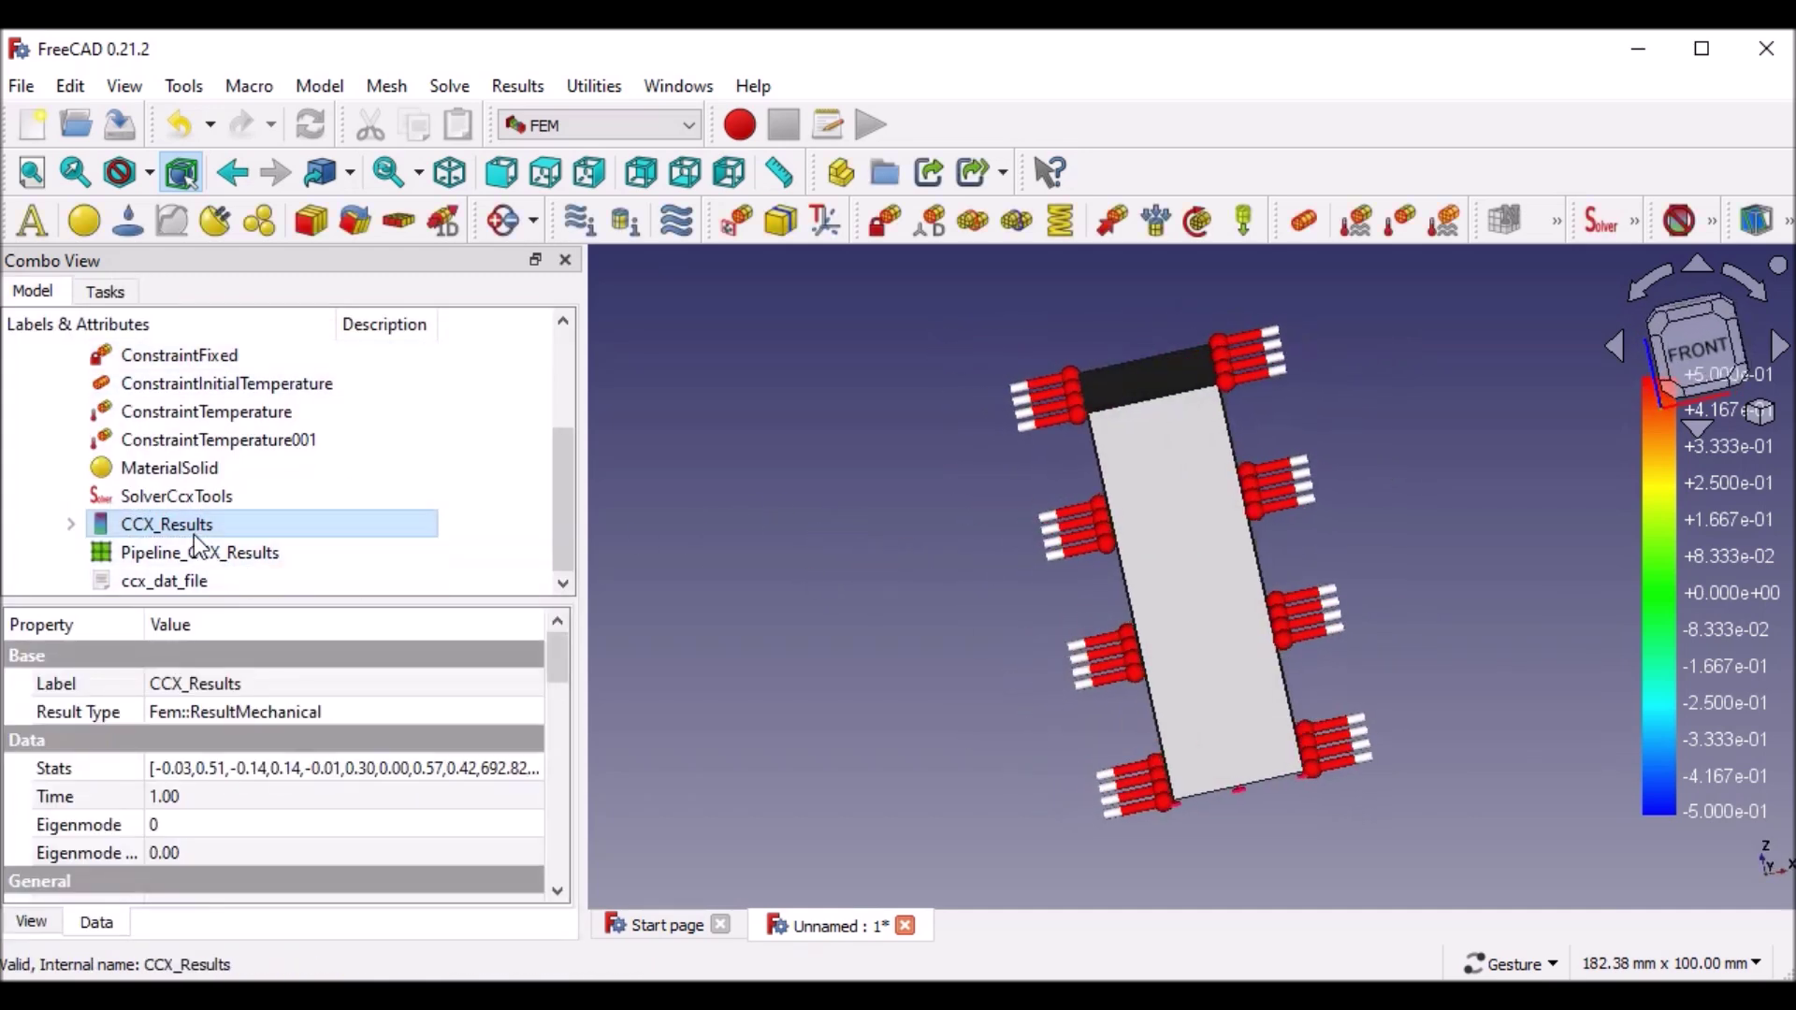
click(392, 524)
drag(566, 477, 578, 388)
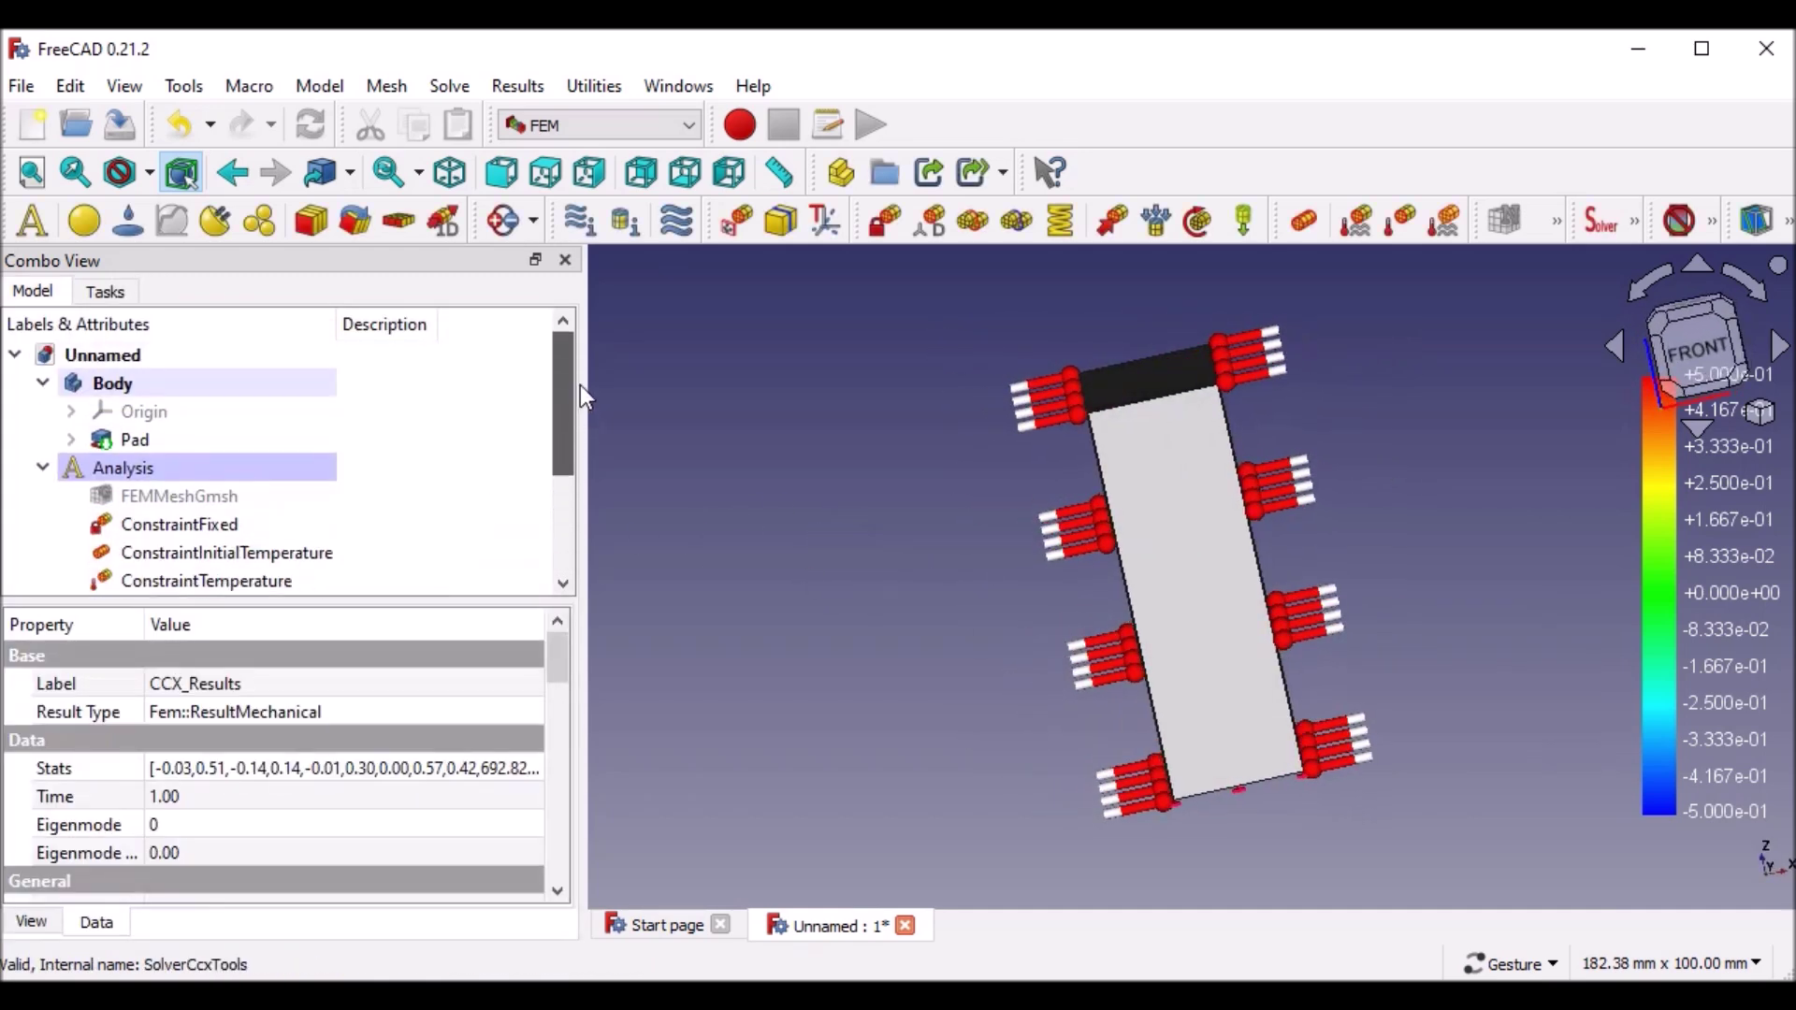